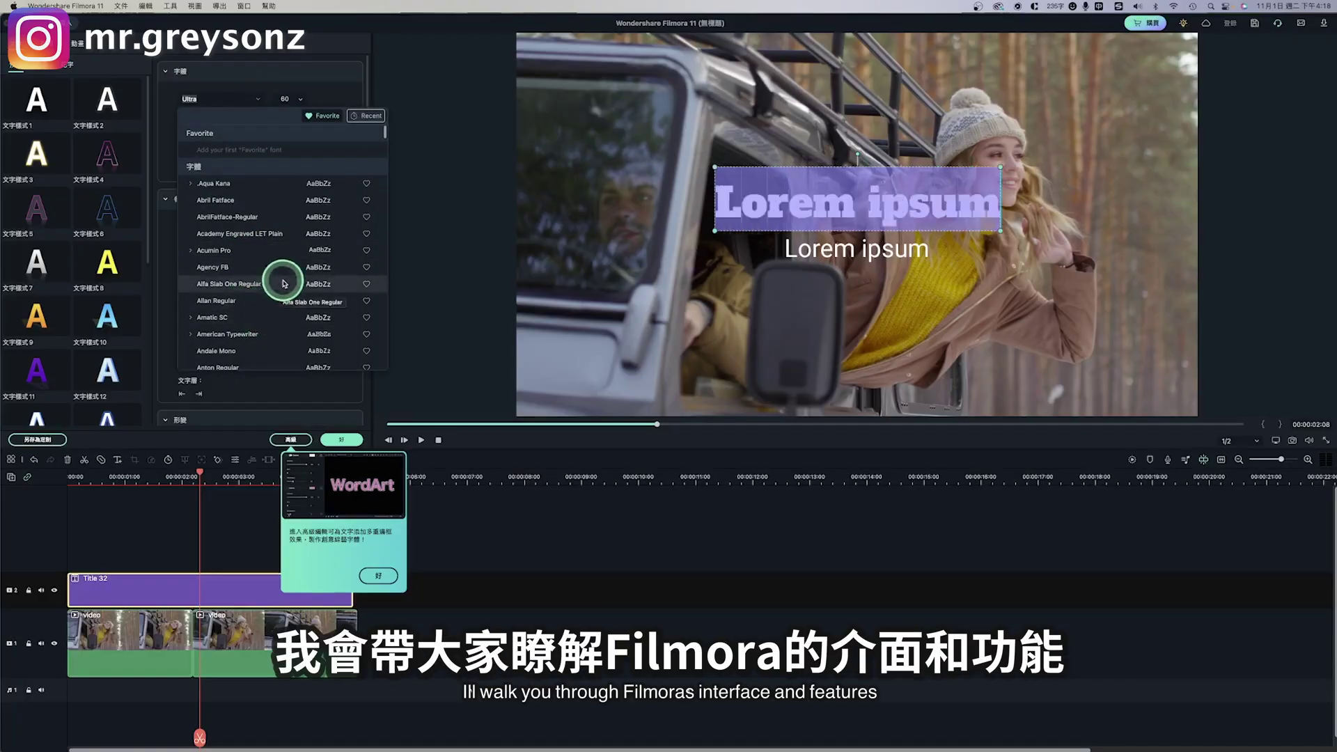
Apply the chosen font to the 旅遊日記 title and set its size to 120
click(284, 284)
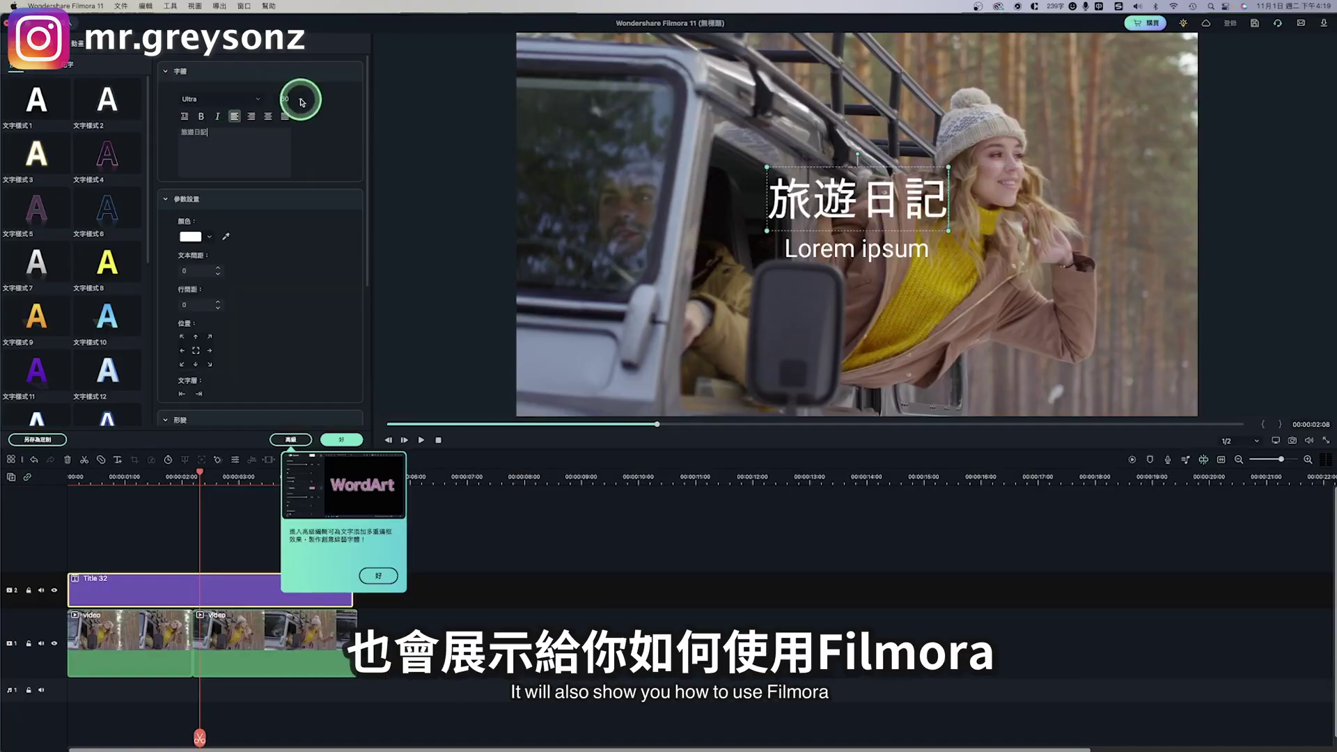
click(302, 103)
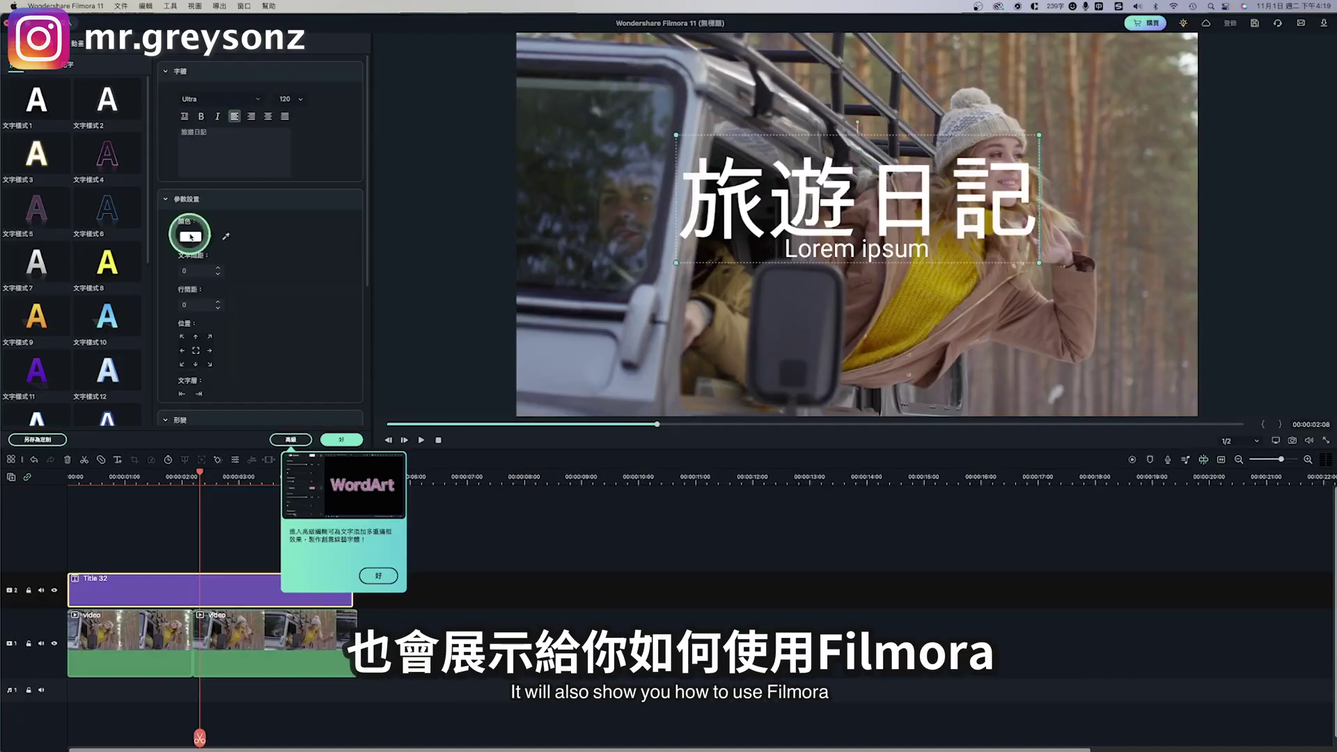
scroll(202, 301, down, 2)
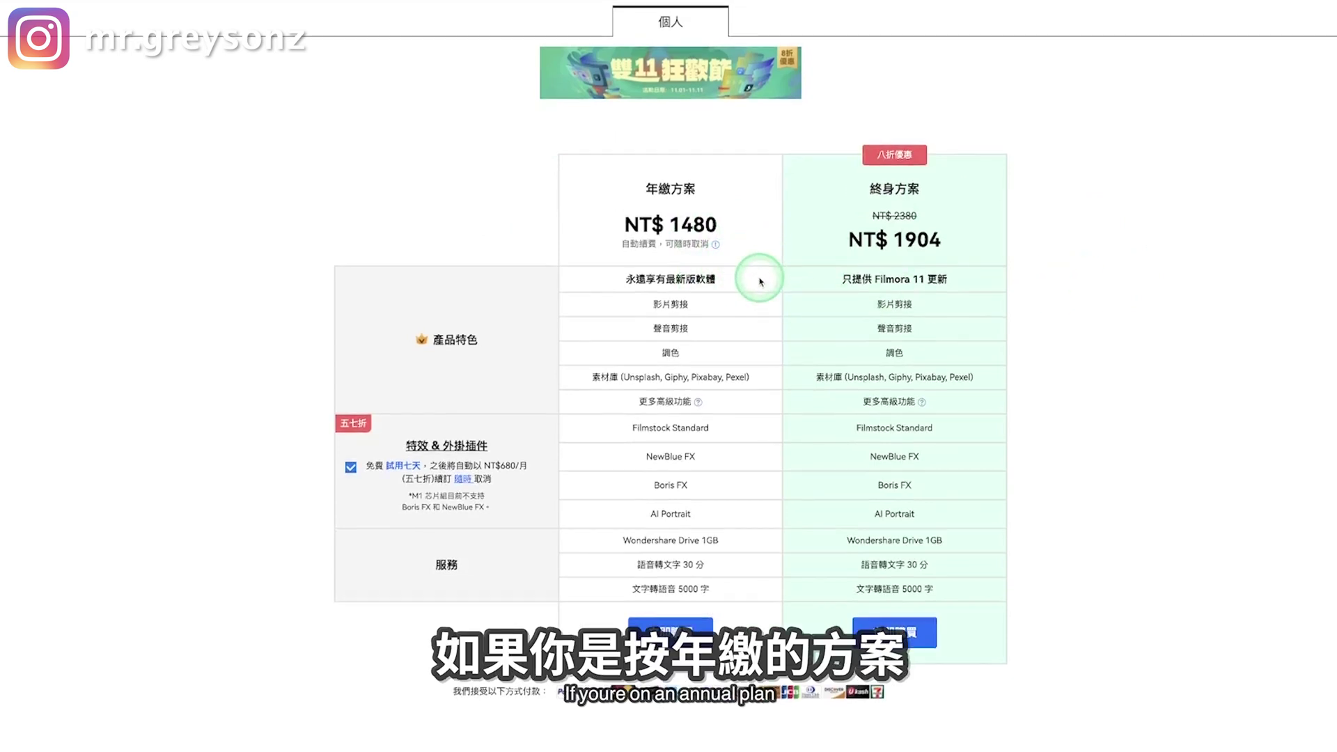
Follow 了解更多 on the Filmora home page through to the Windows version page
scroll(726, 258, down, 1)
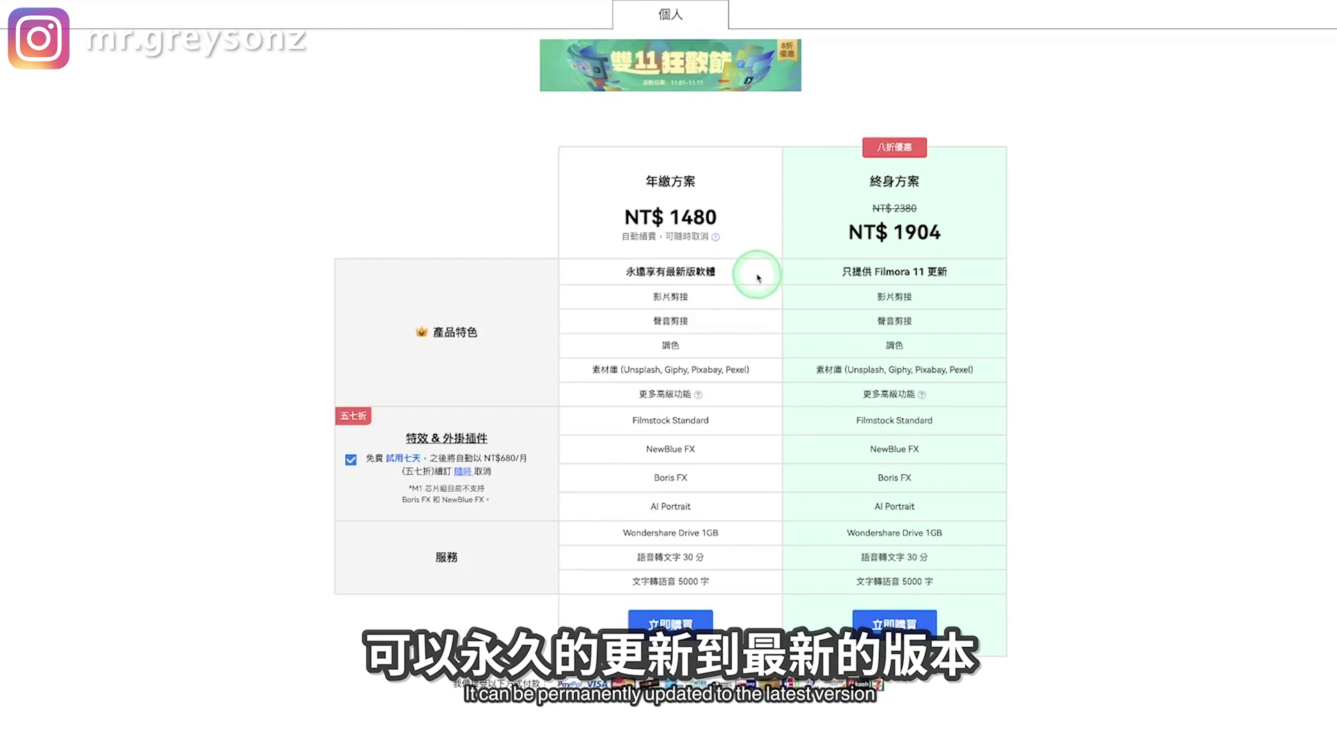
scroll(740, 322, down, 1)
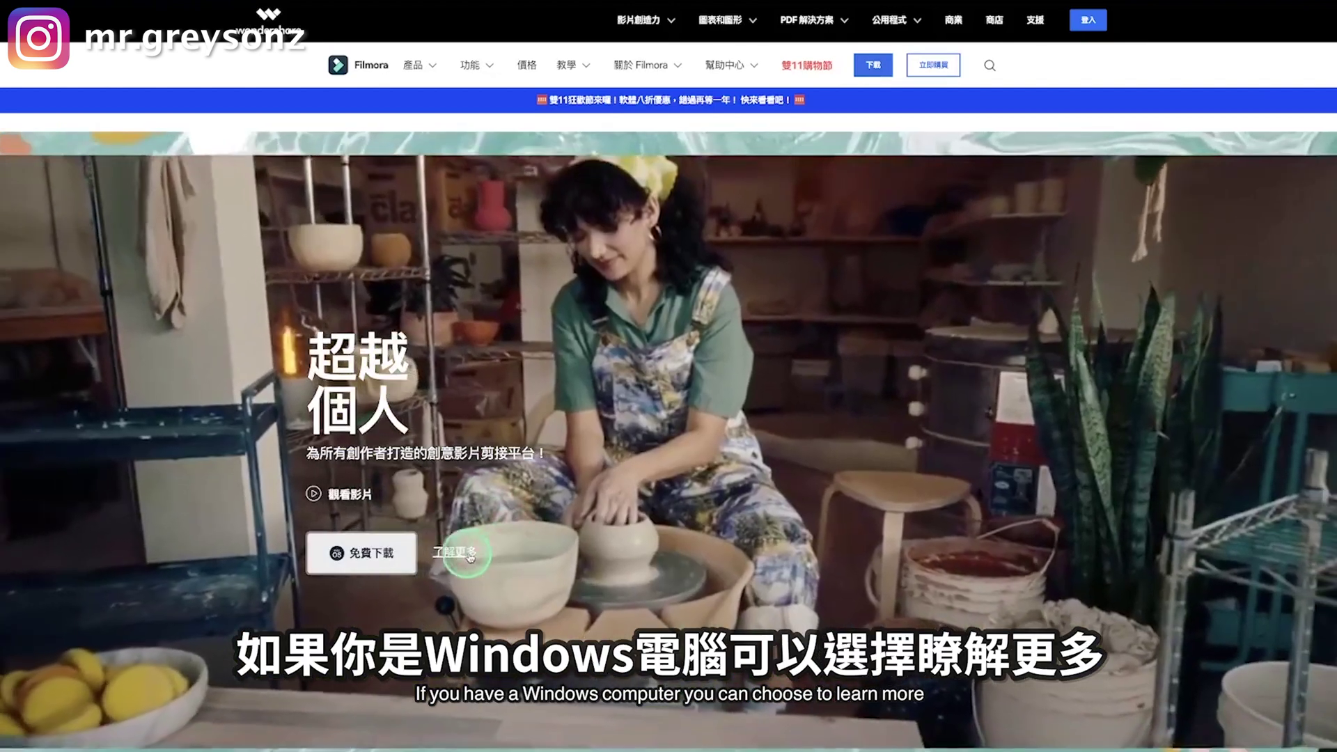
click(472, 554)
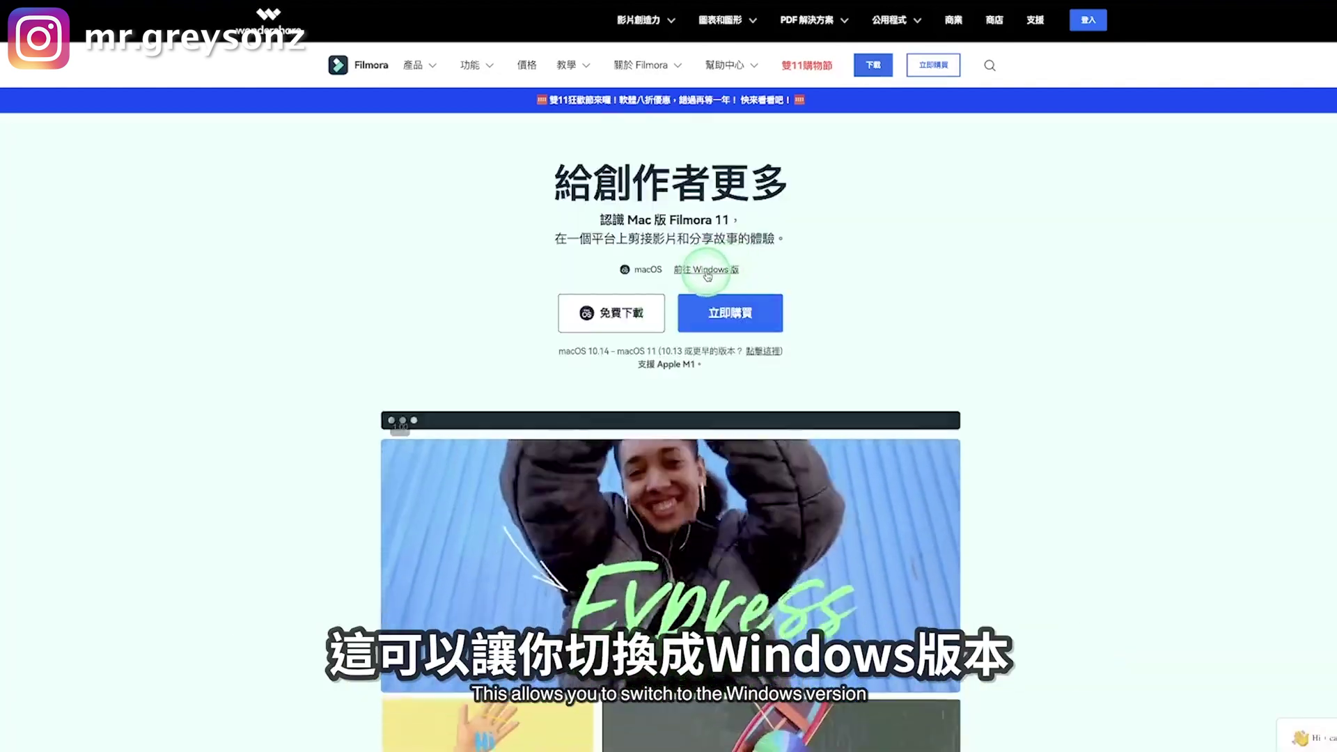
click(706, 271)
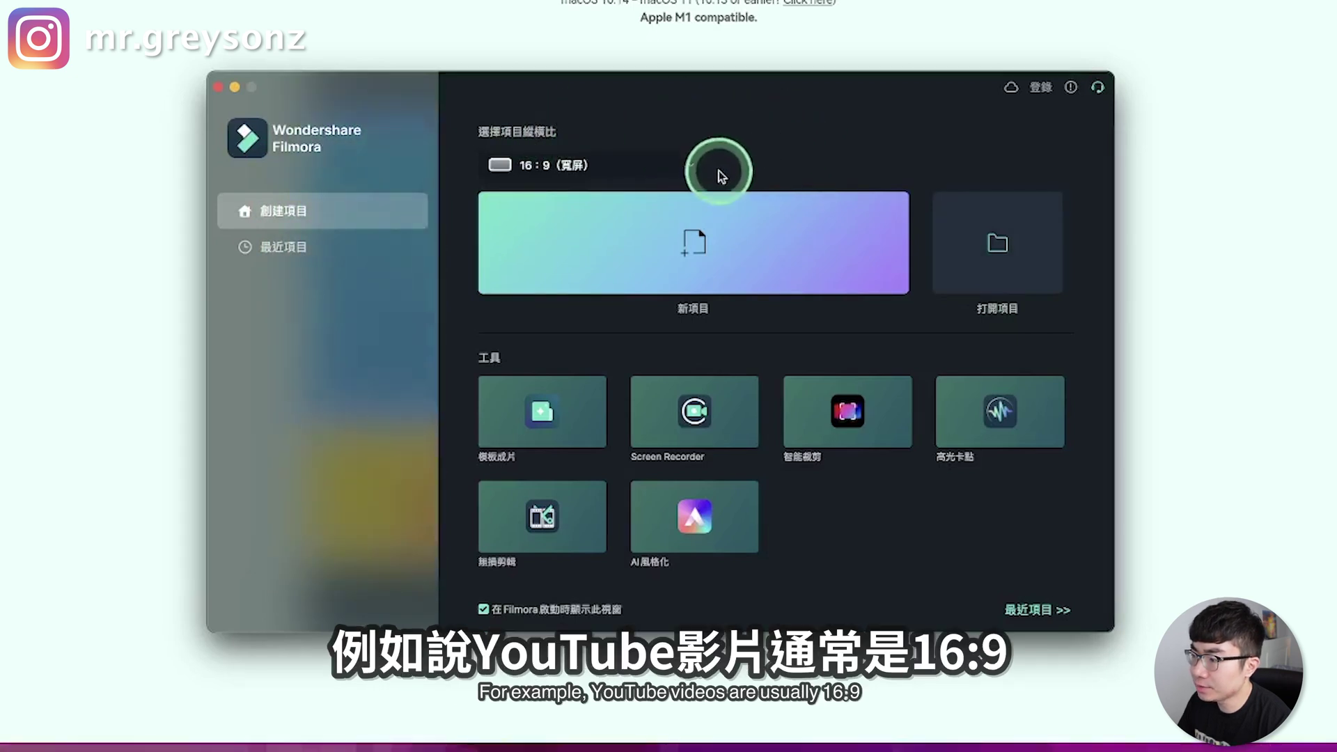
click(630, 169)
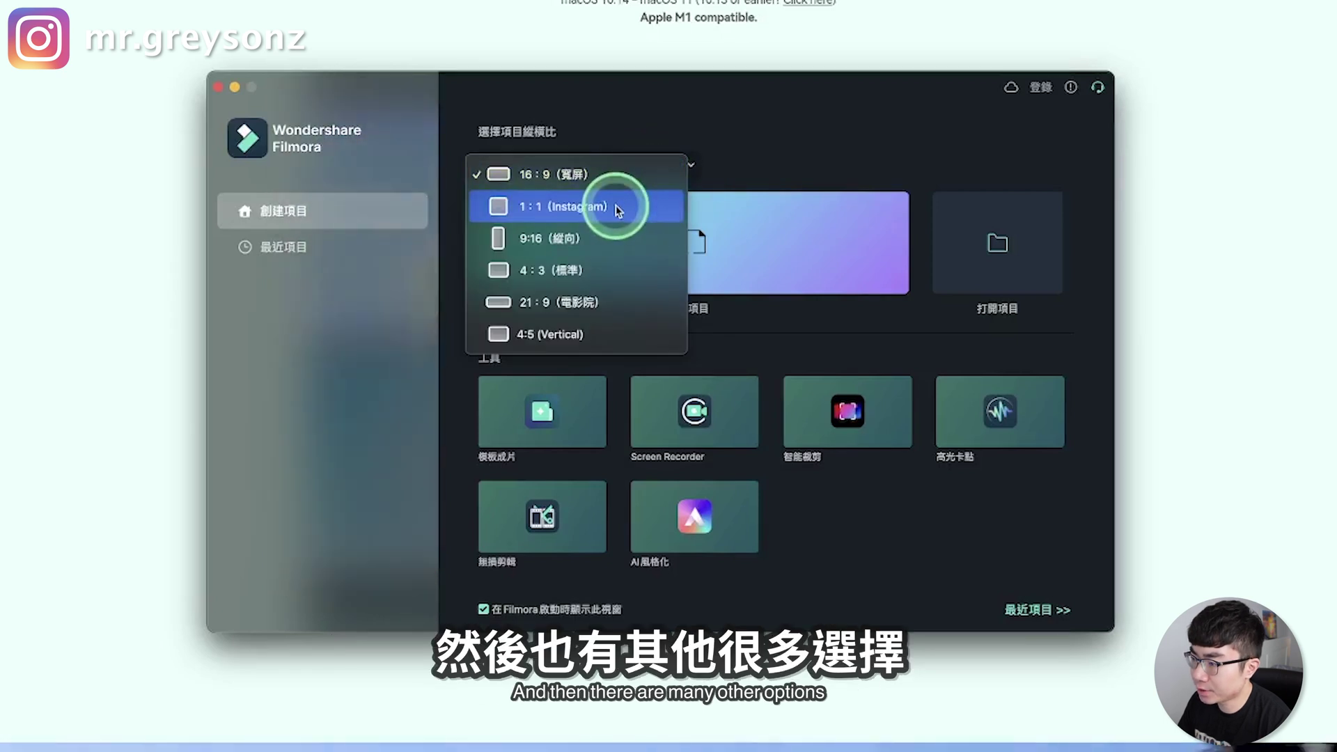
click(661, 249)
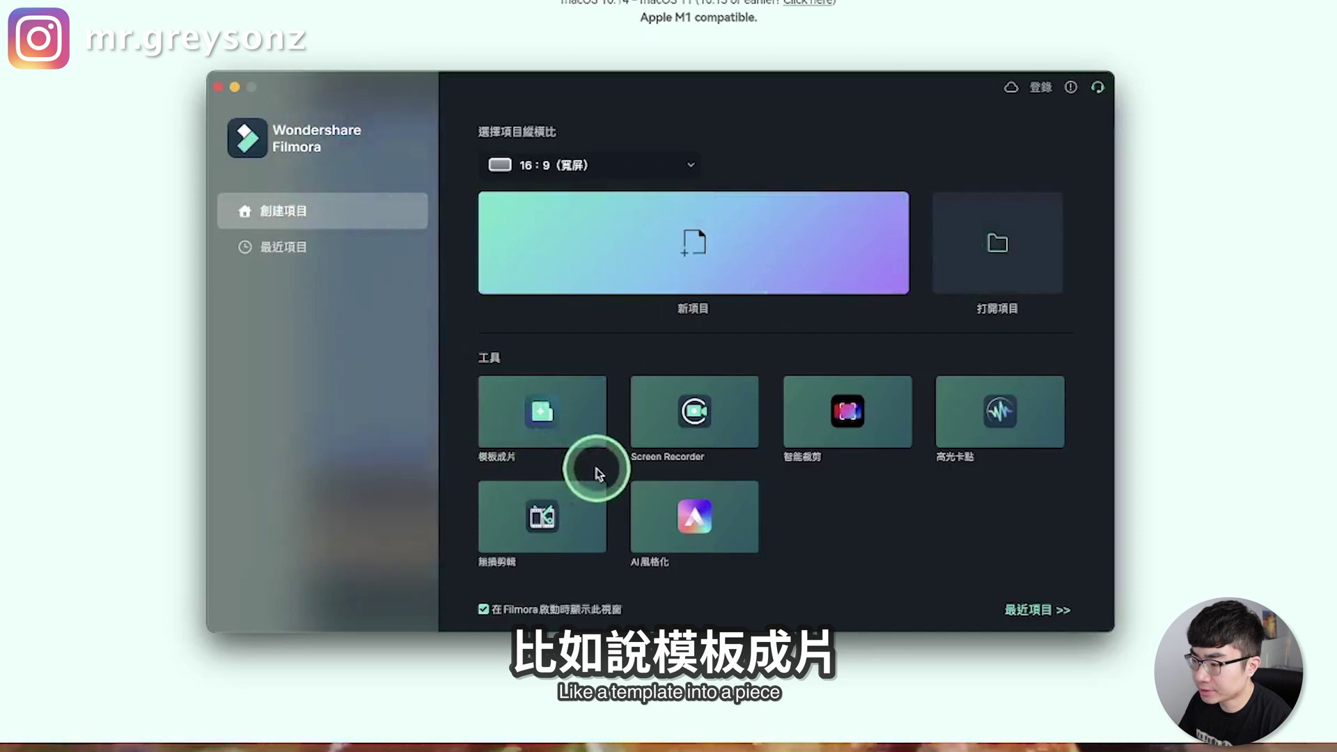
click(538, 425)
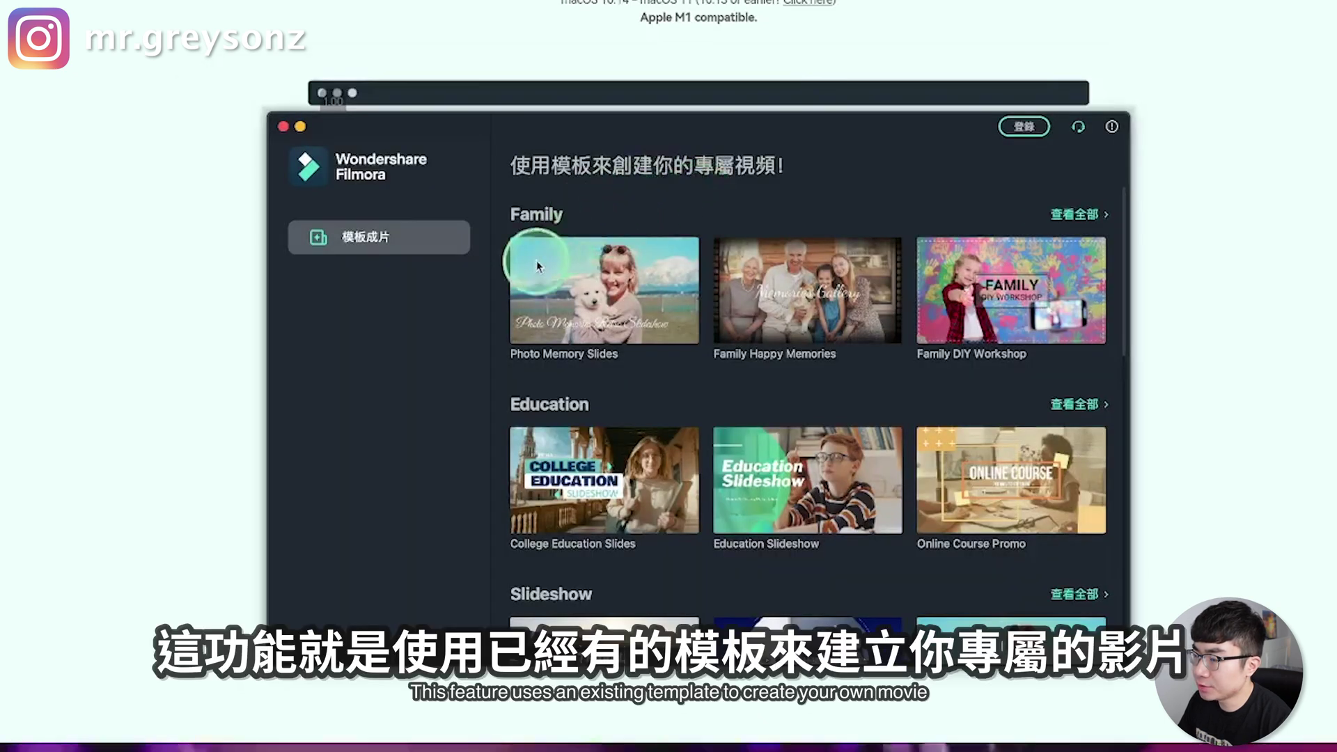
mouse_move(740, 367)
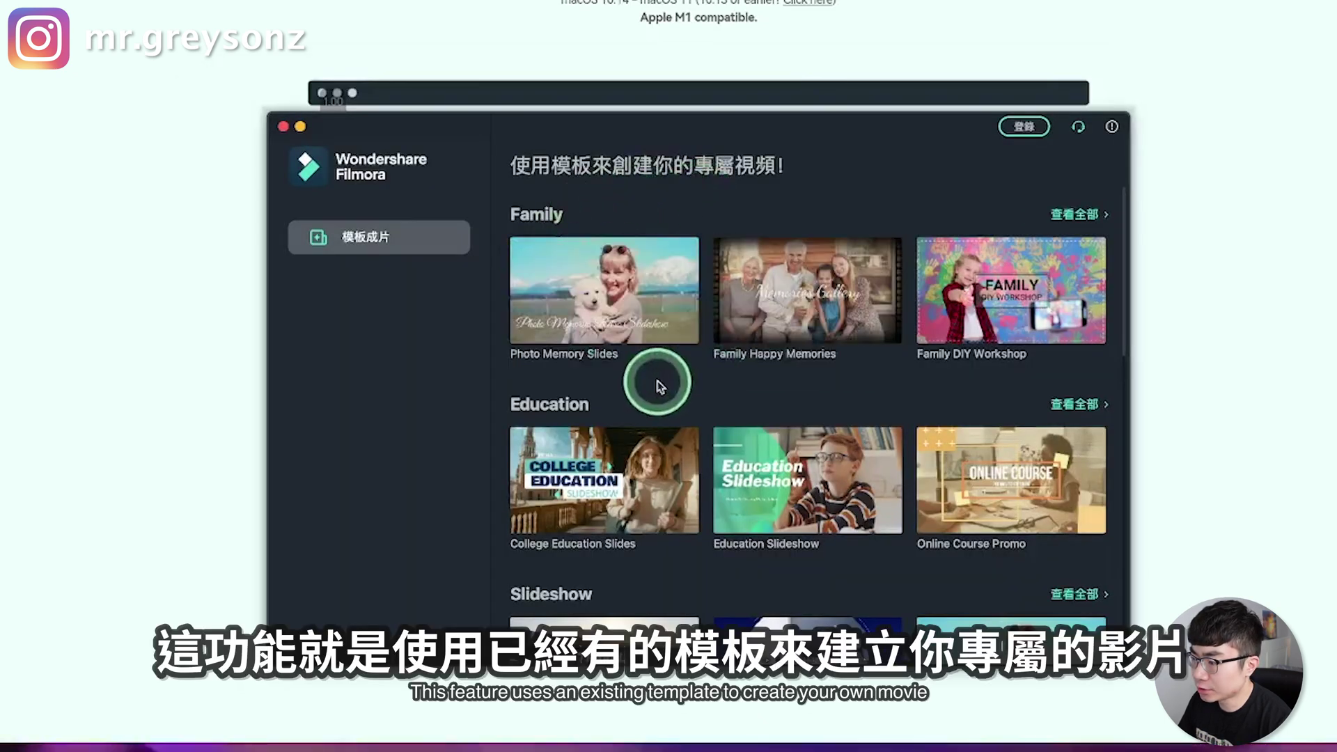
scroll(829, 390, down, 8)
scroll(829, 397, down, 3)
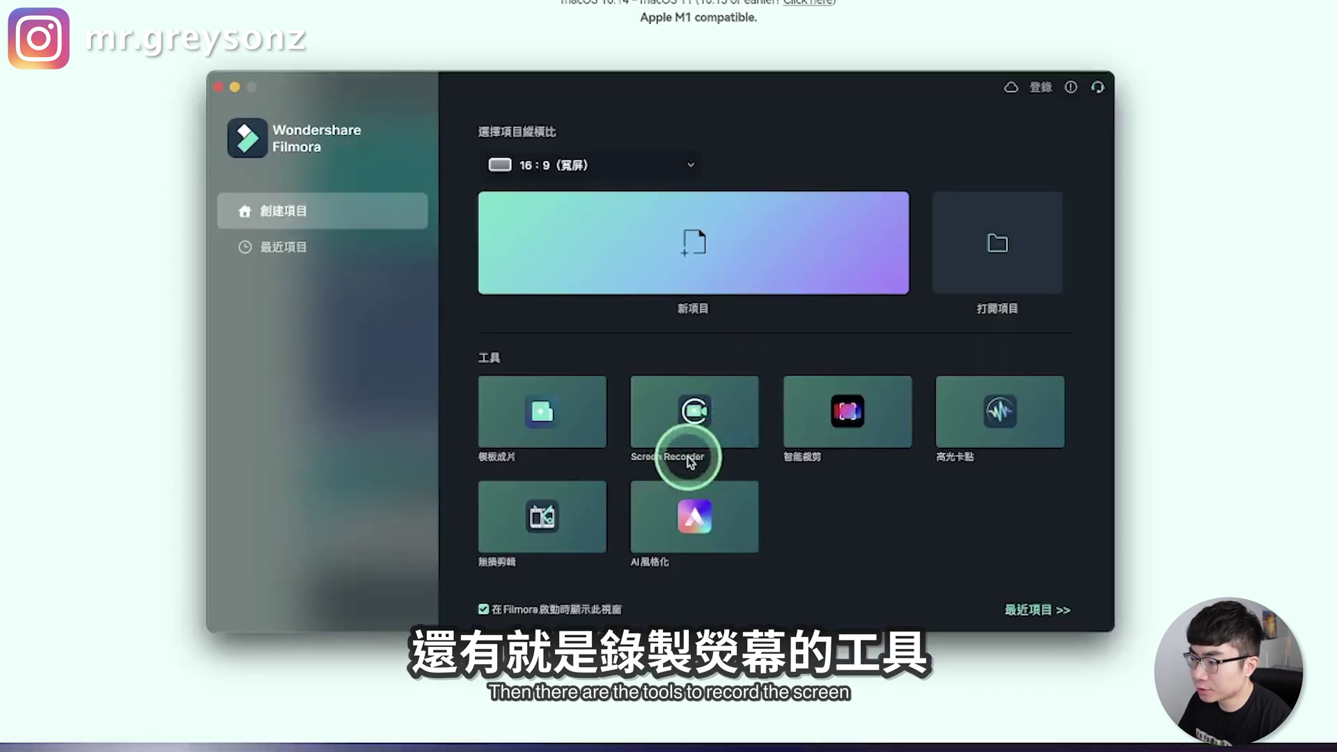
click(689, 450)
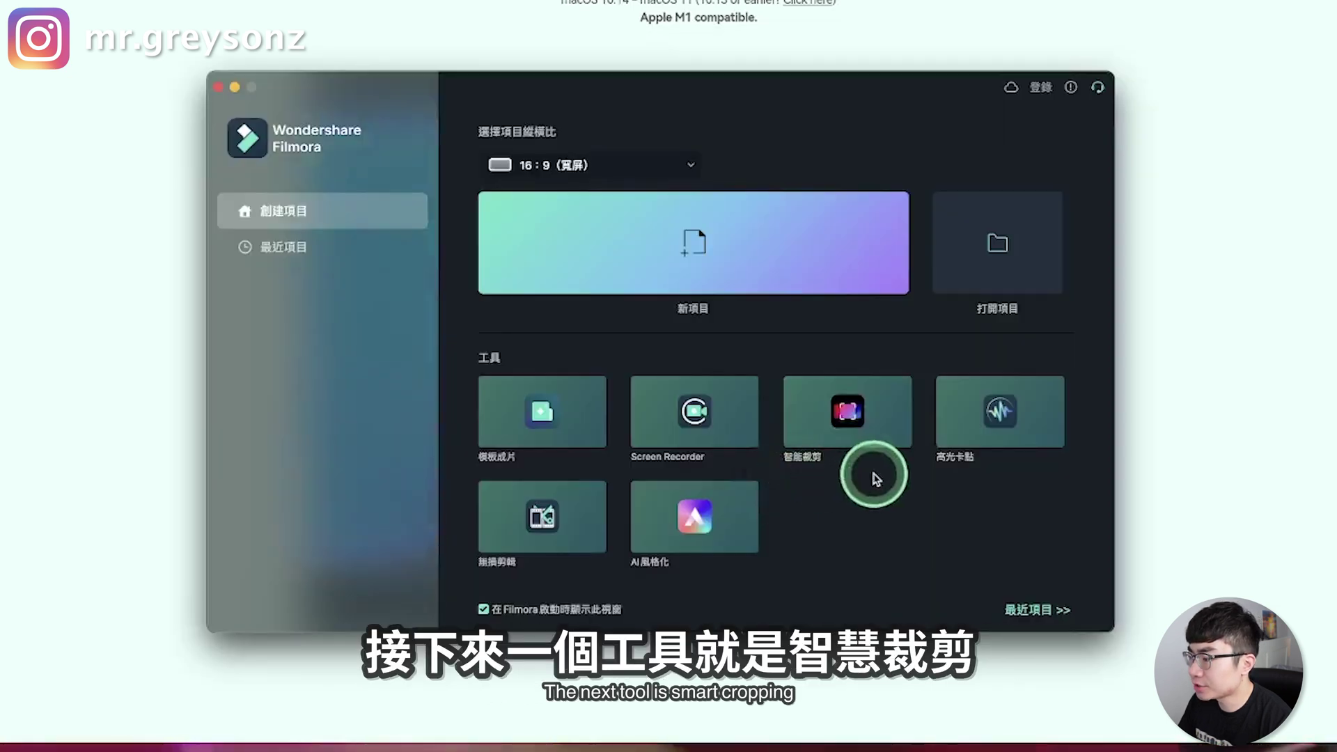
click(875, 439)
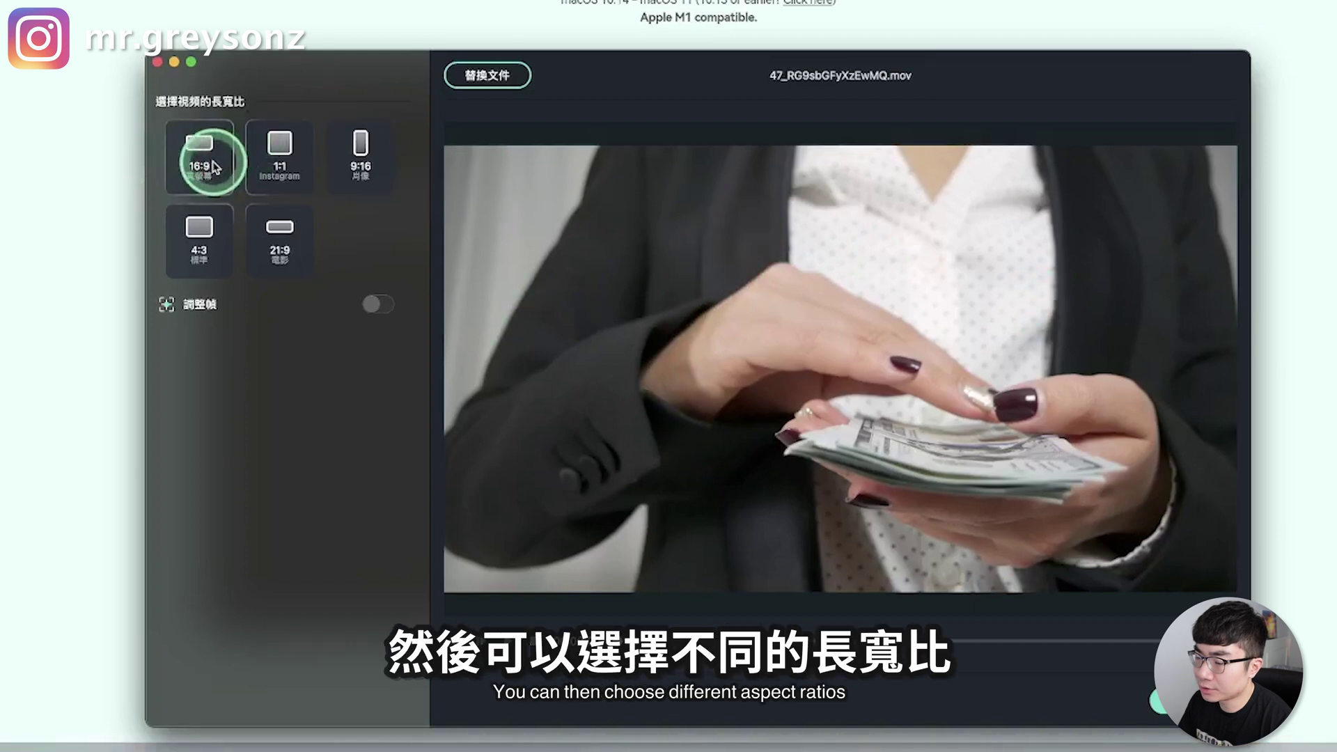
click(390, 155)
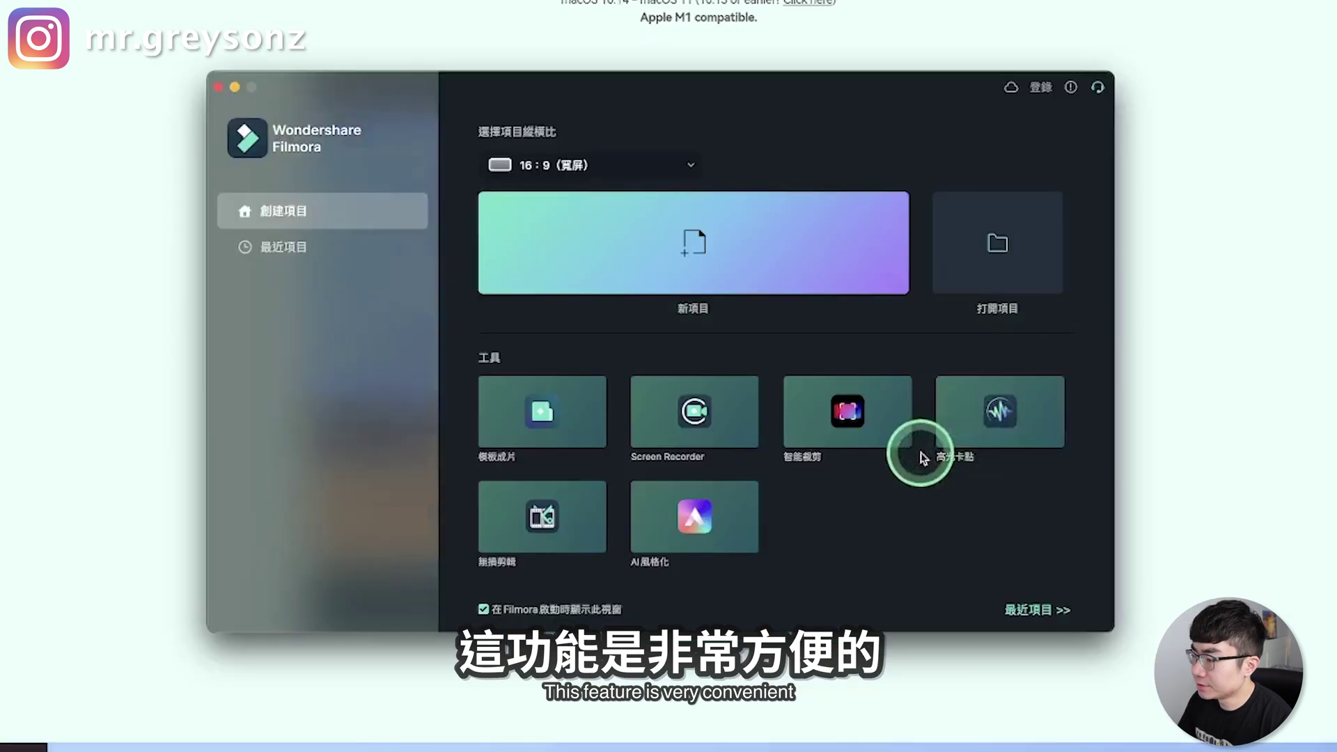
click(1015, 433)
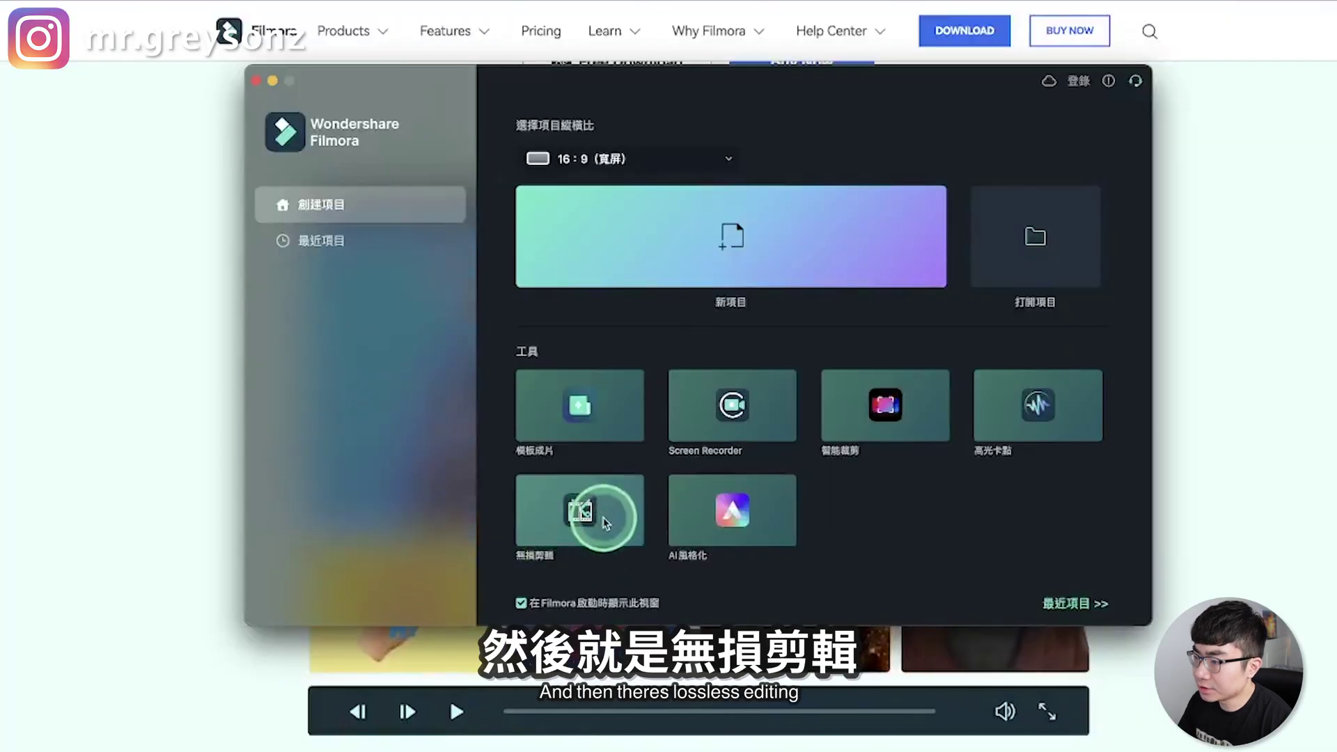
click(590, 526)
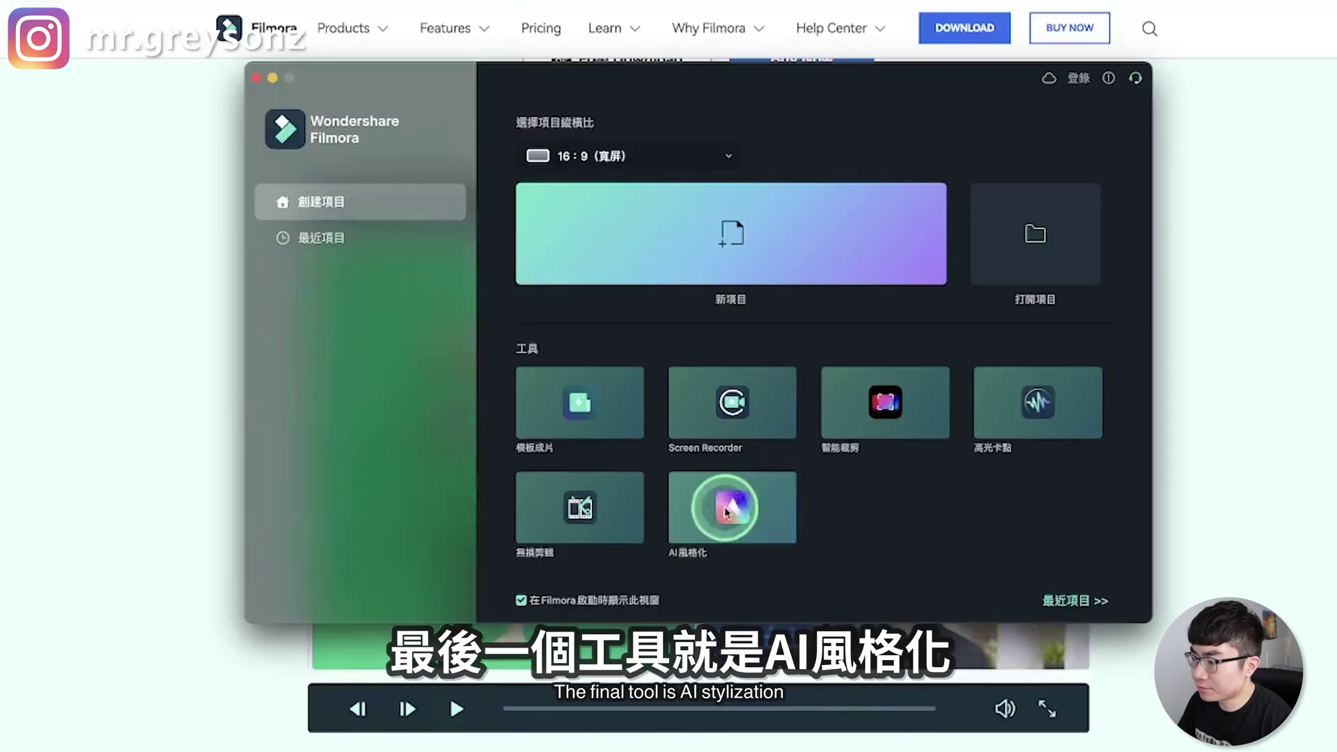
click(744, 512)
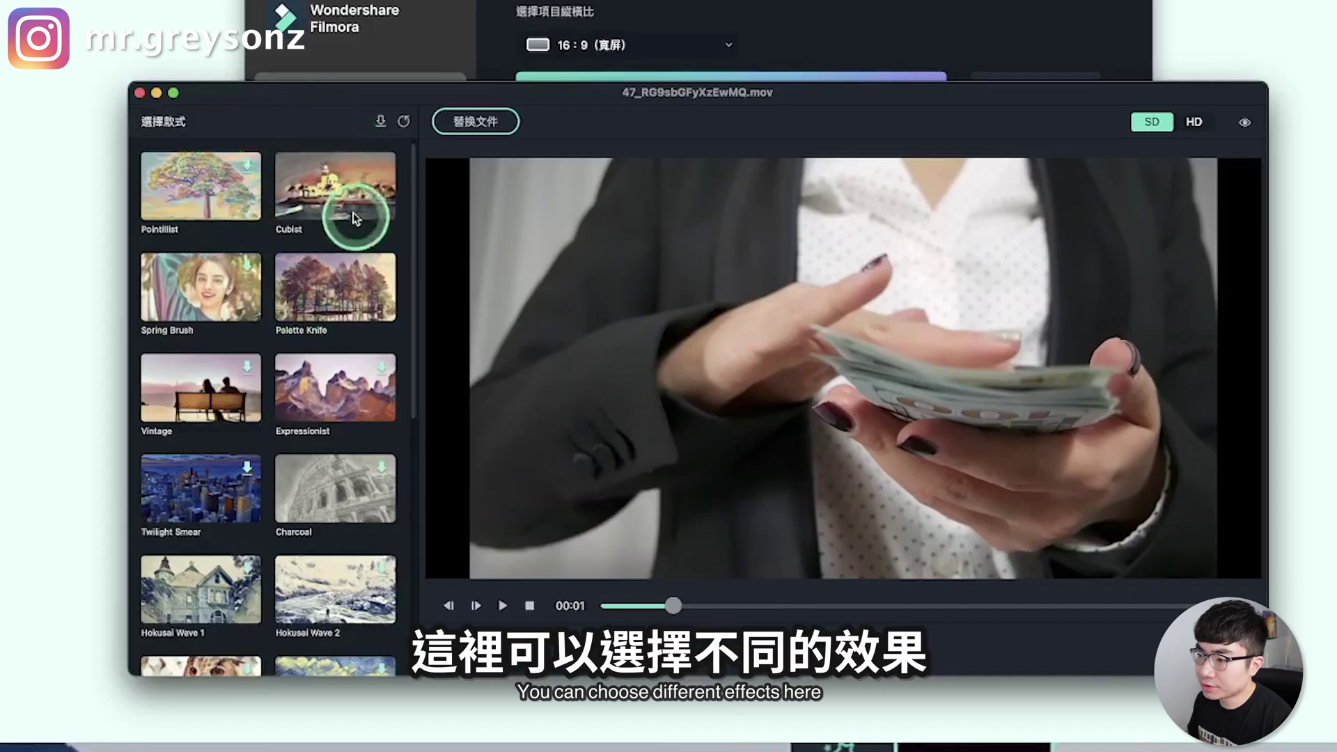
click(343, 290)
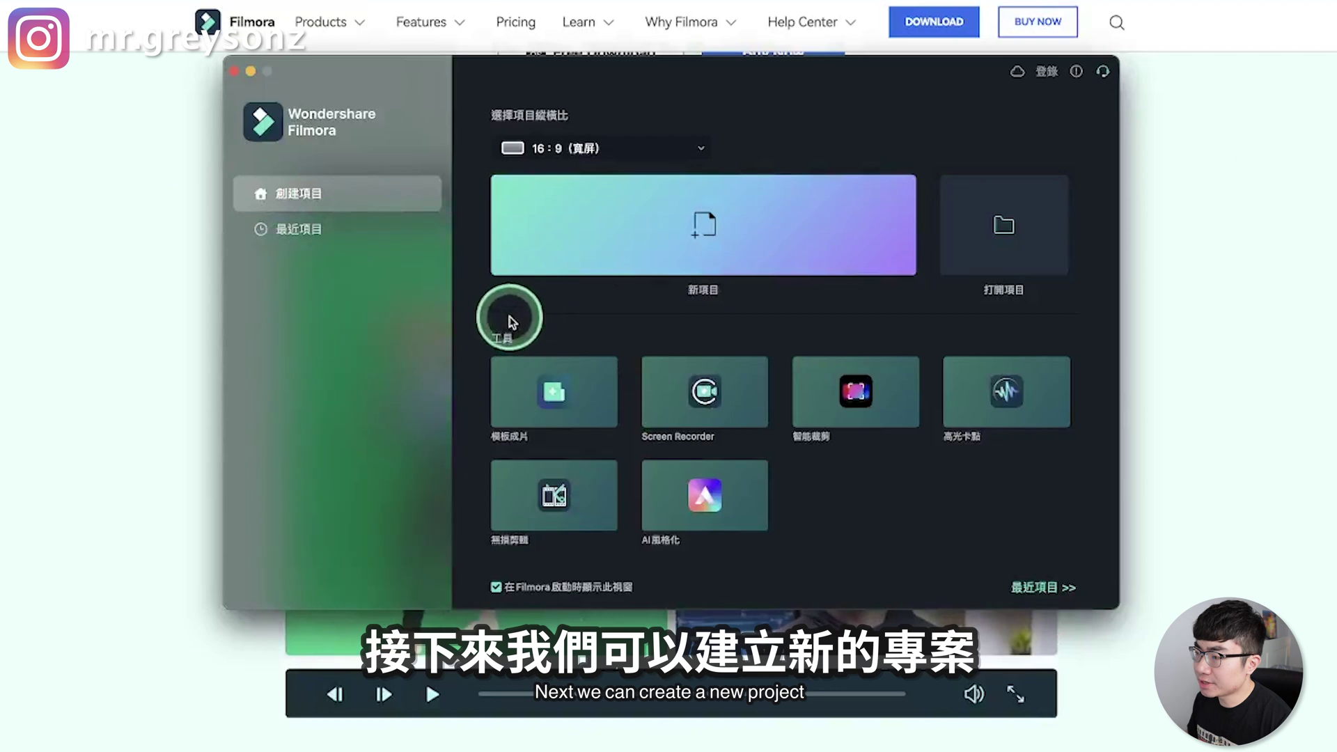
Create a new project and browse the sample media, Audio, Titles and Split Screen libraries
click(647, 251)
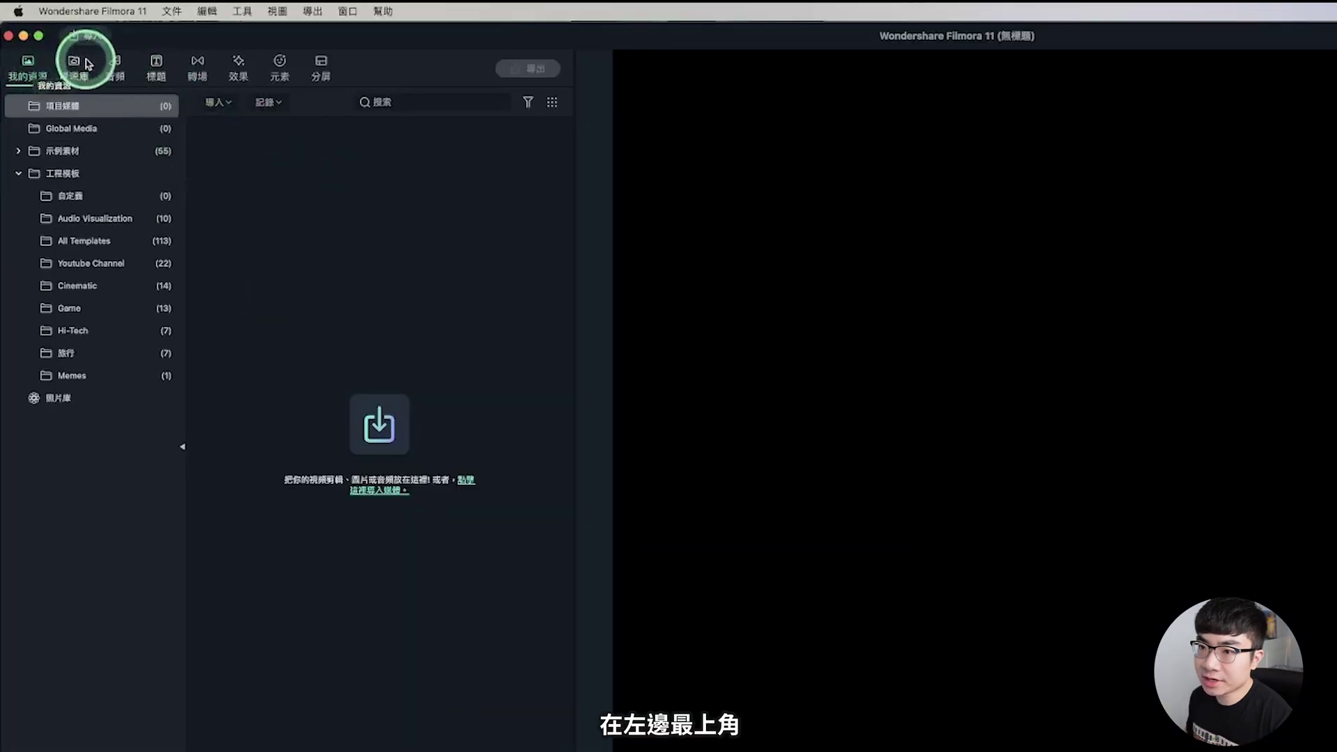
click(79, 154)
click(81, 195)
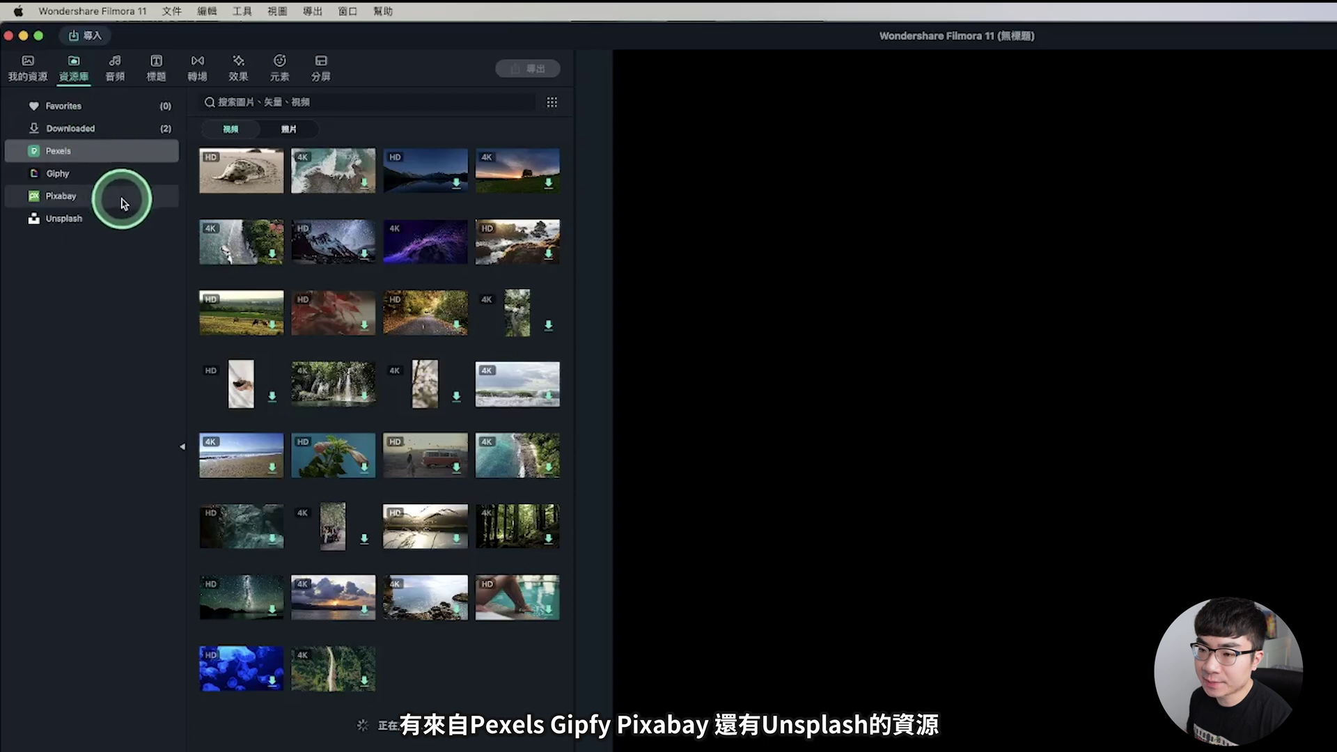
click(115, 69)
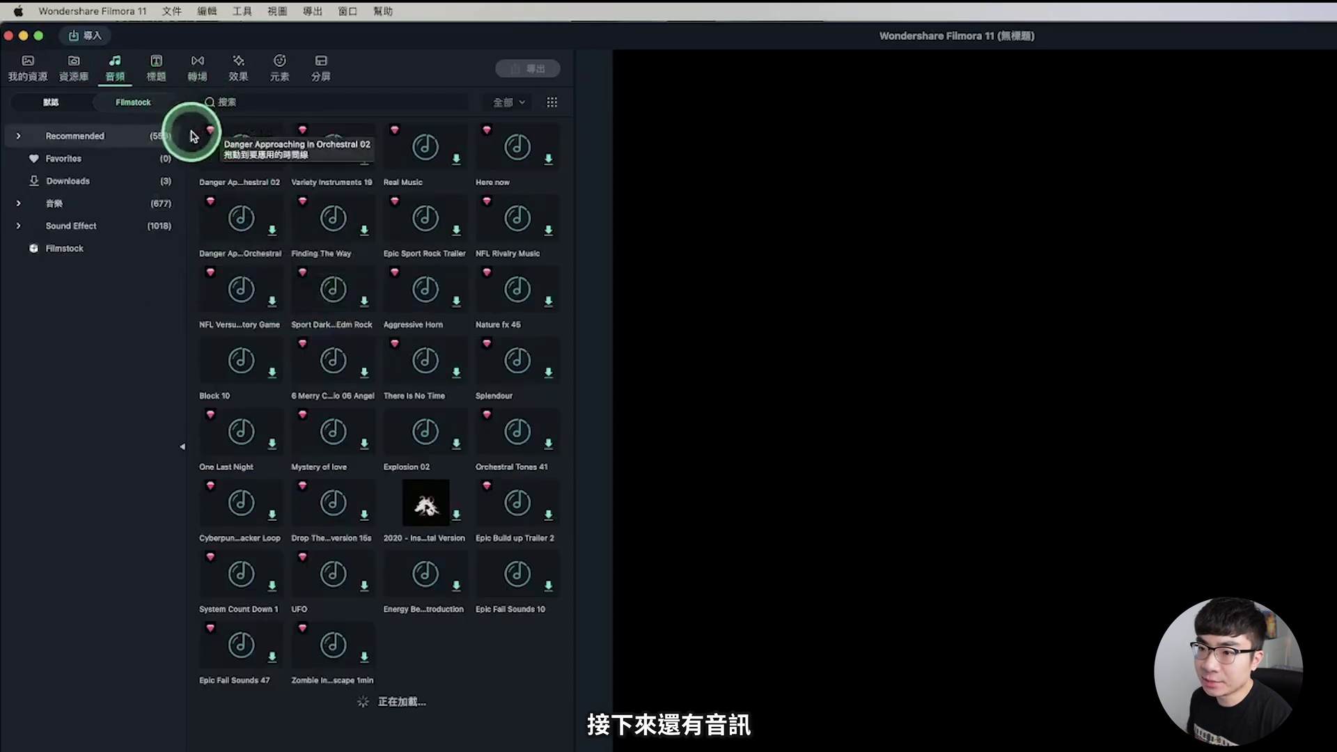
click(156, 69)
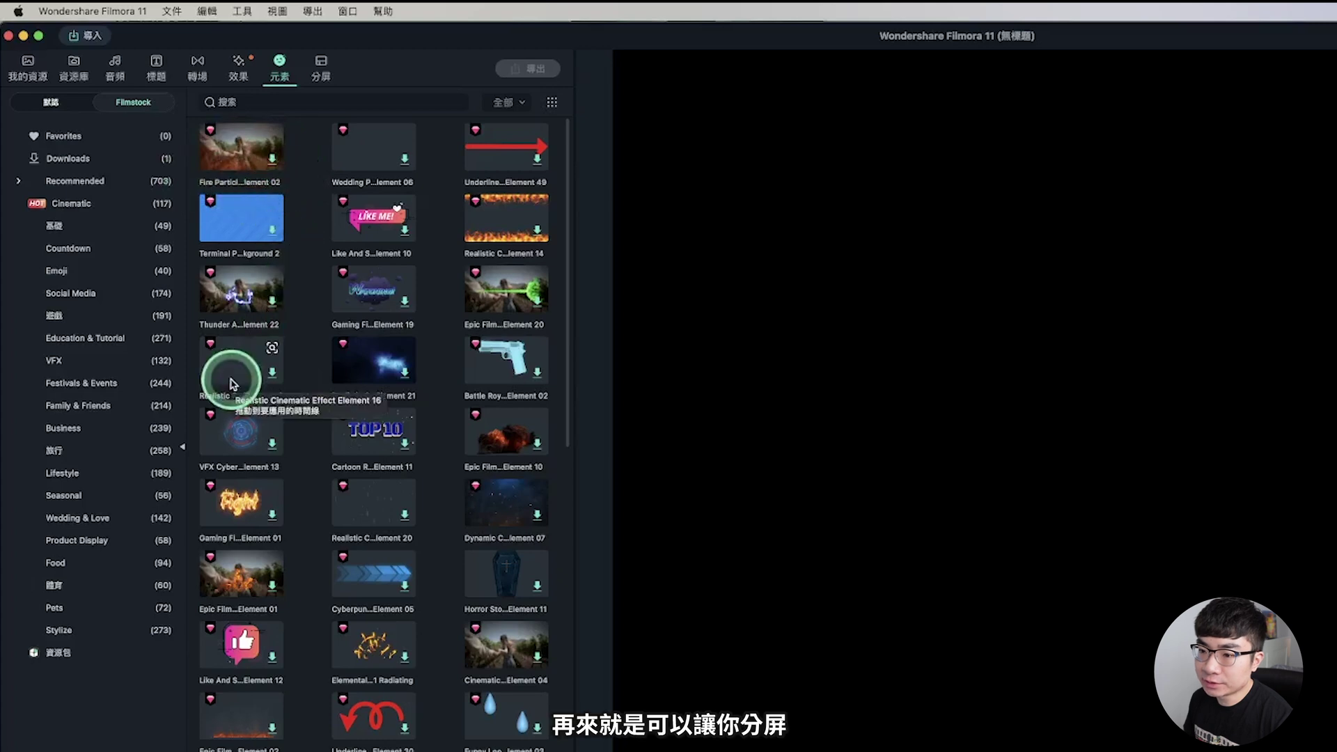
click(321, 68)
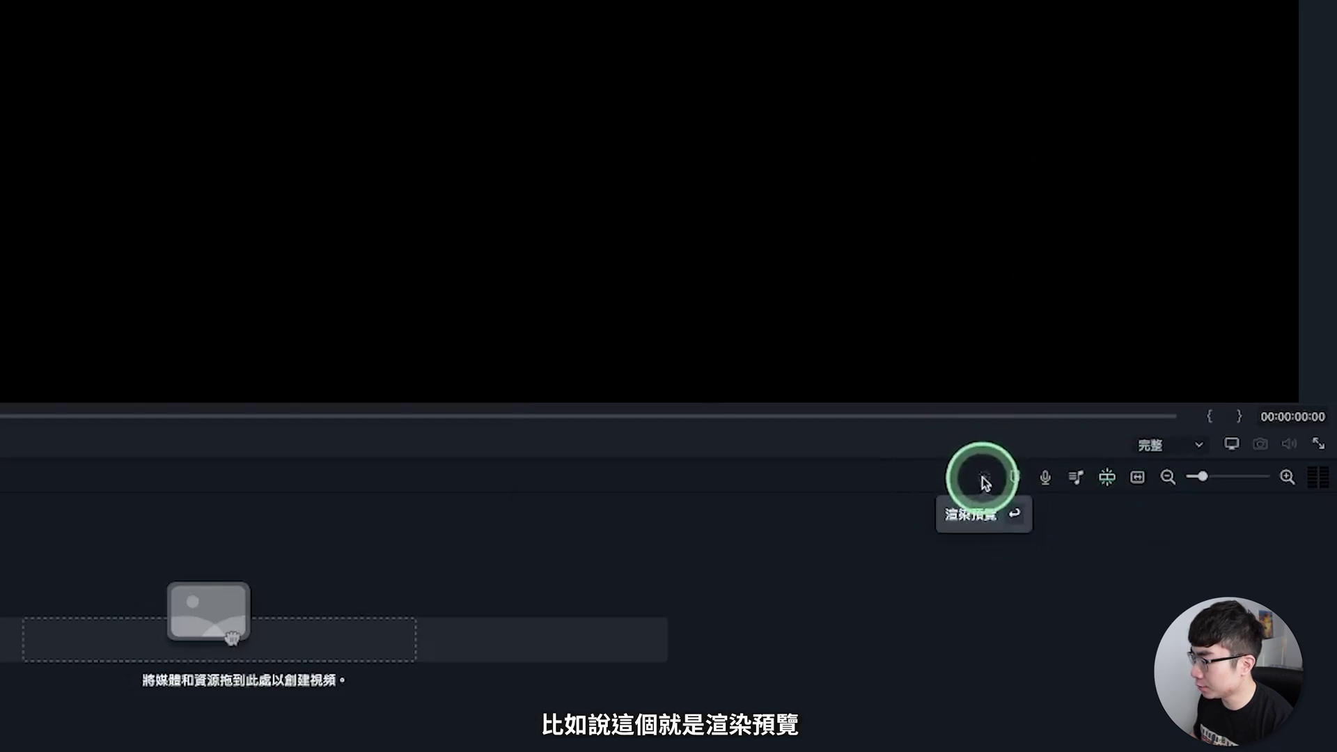
click(1047, 480)
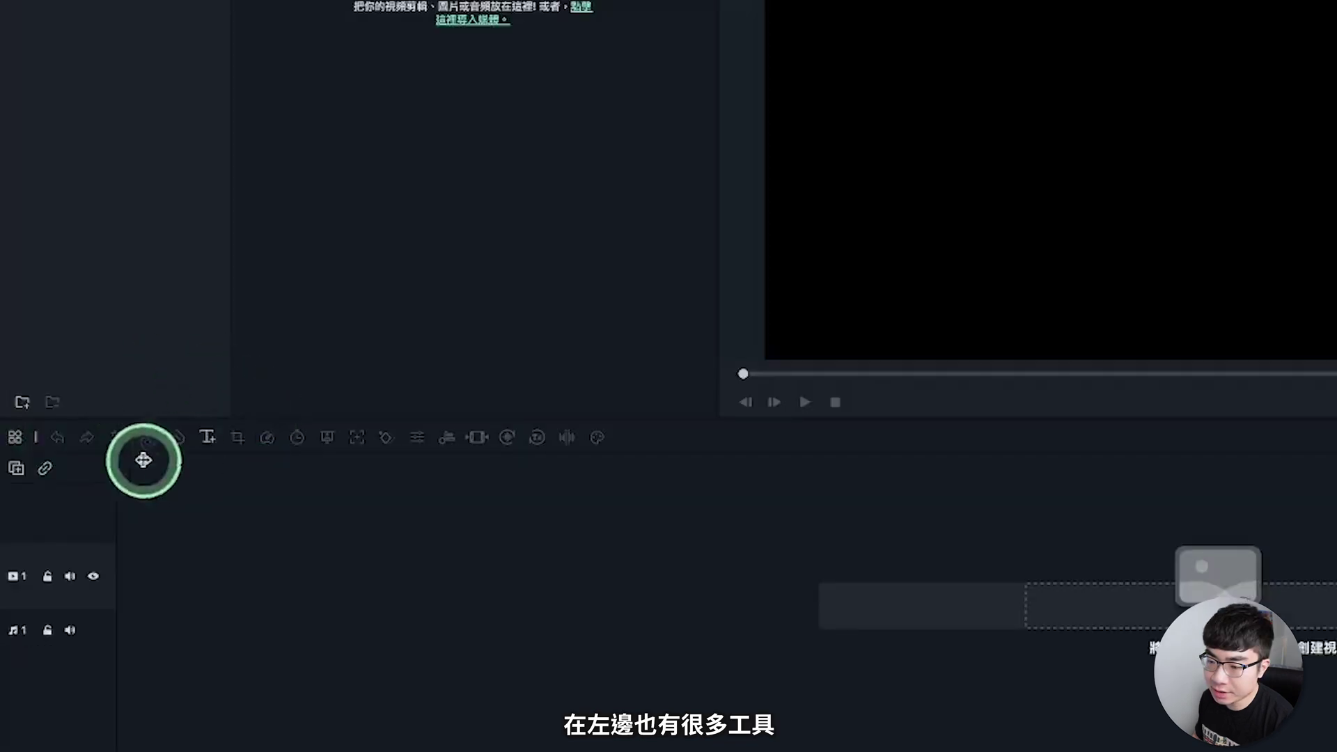
click(17, 437)
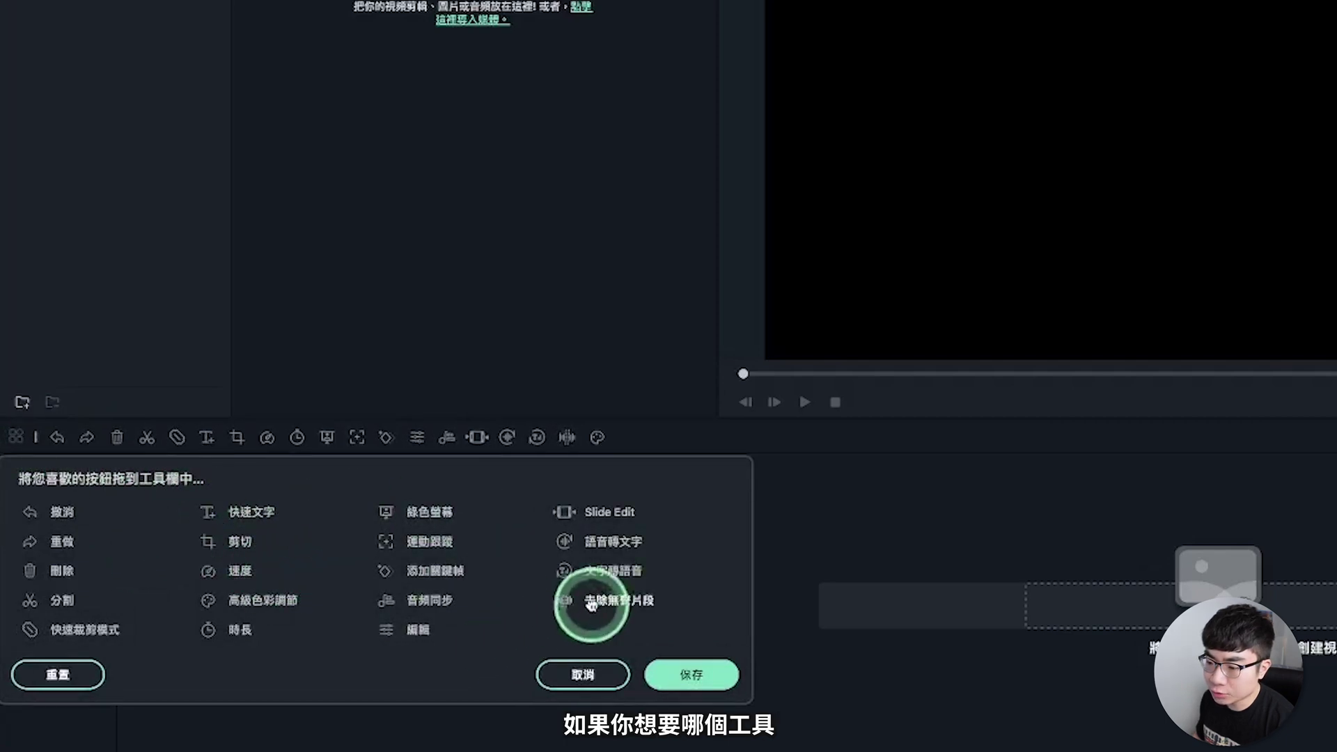
drag(611, 427, 605, 439)
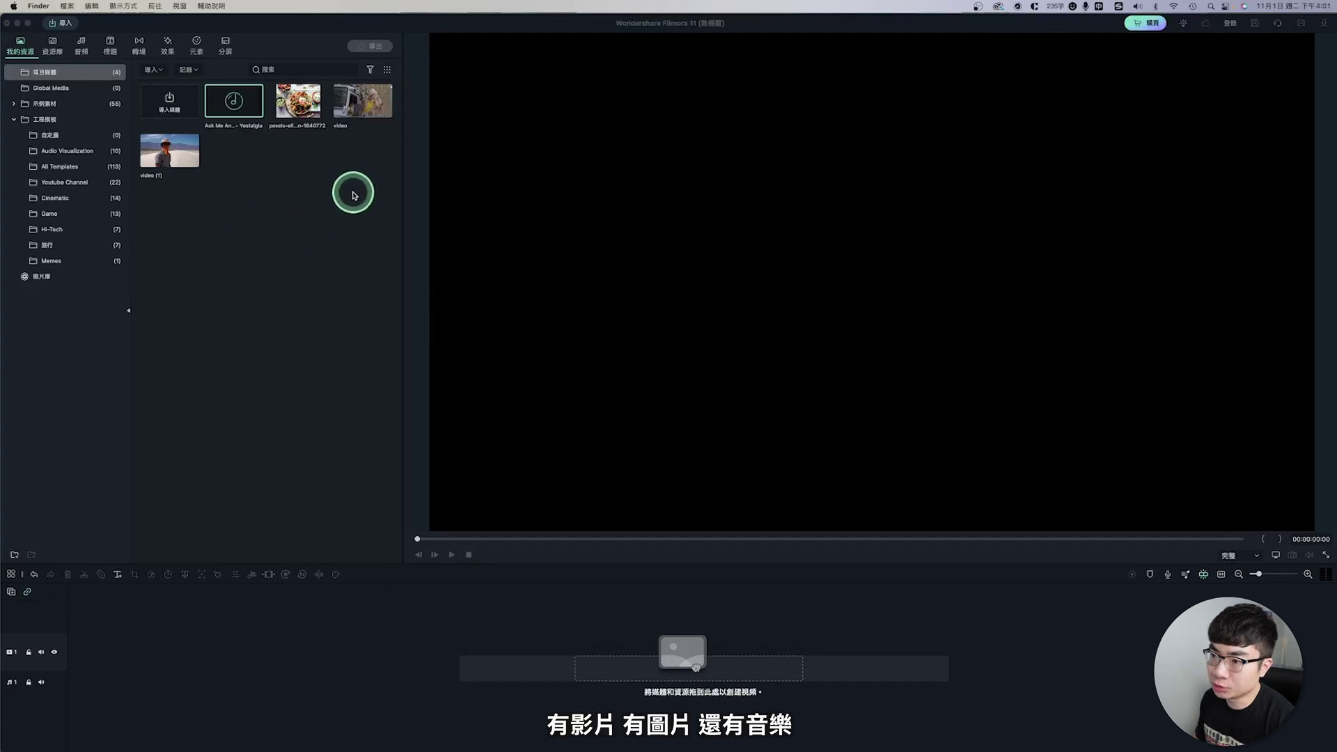
Preview the car video and place it at the start of the timeline
click(359, 113)
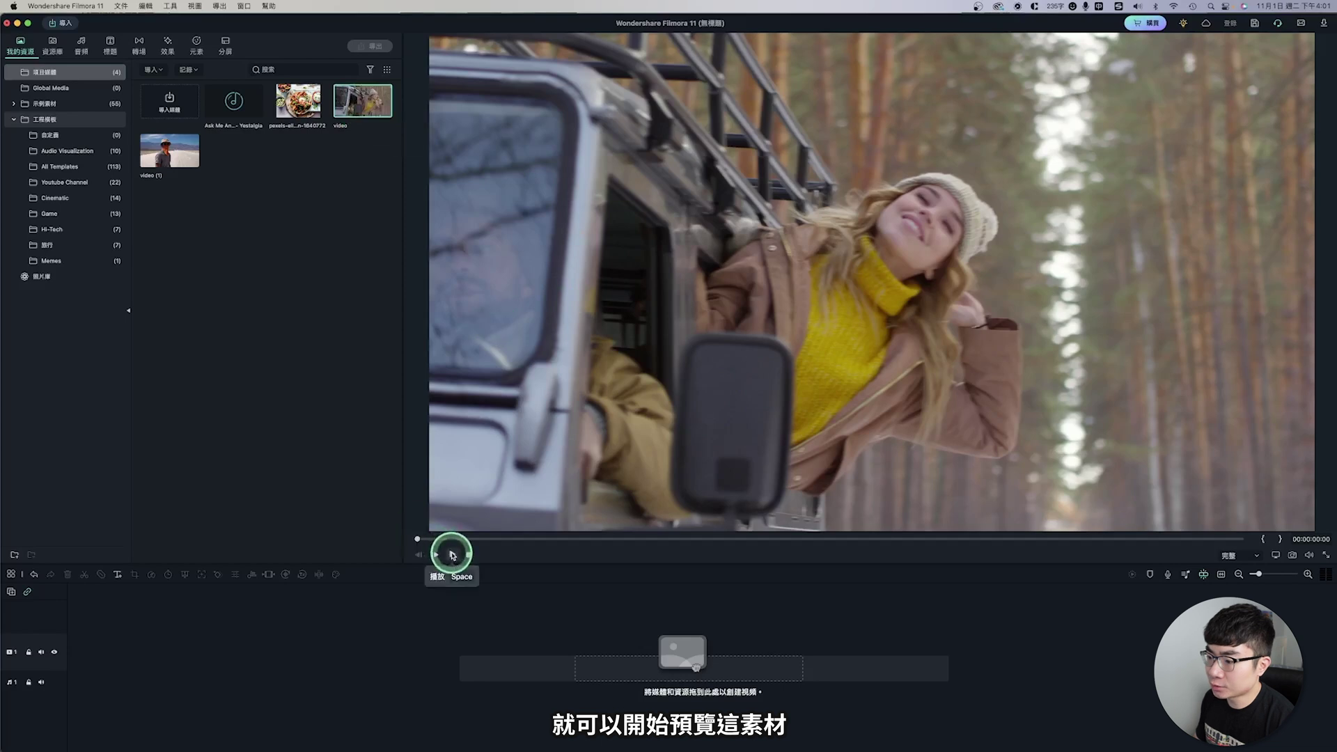
click(452, 555)
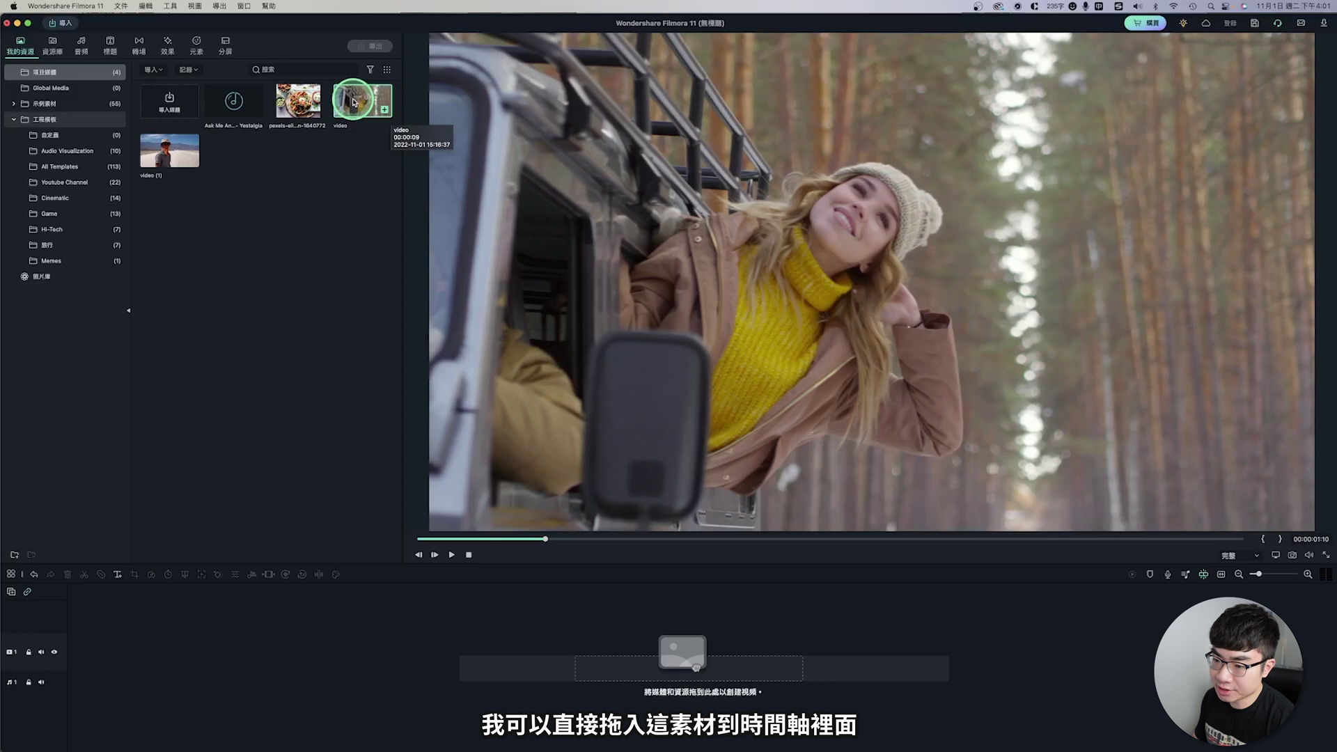
drag(353, 102, 164, 635)
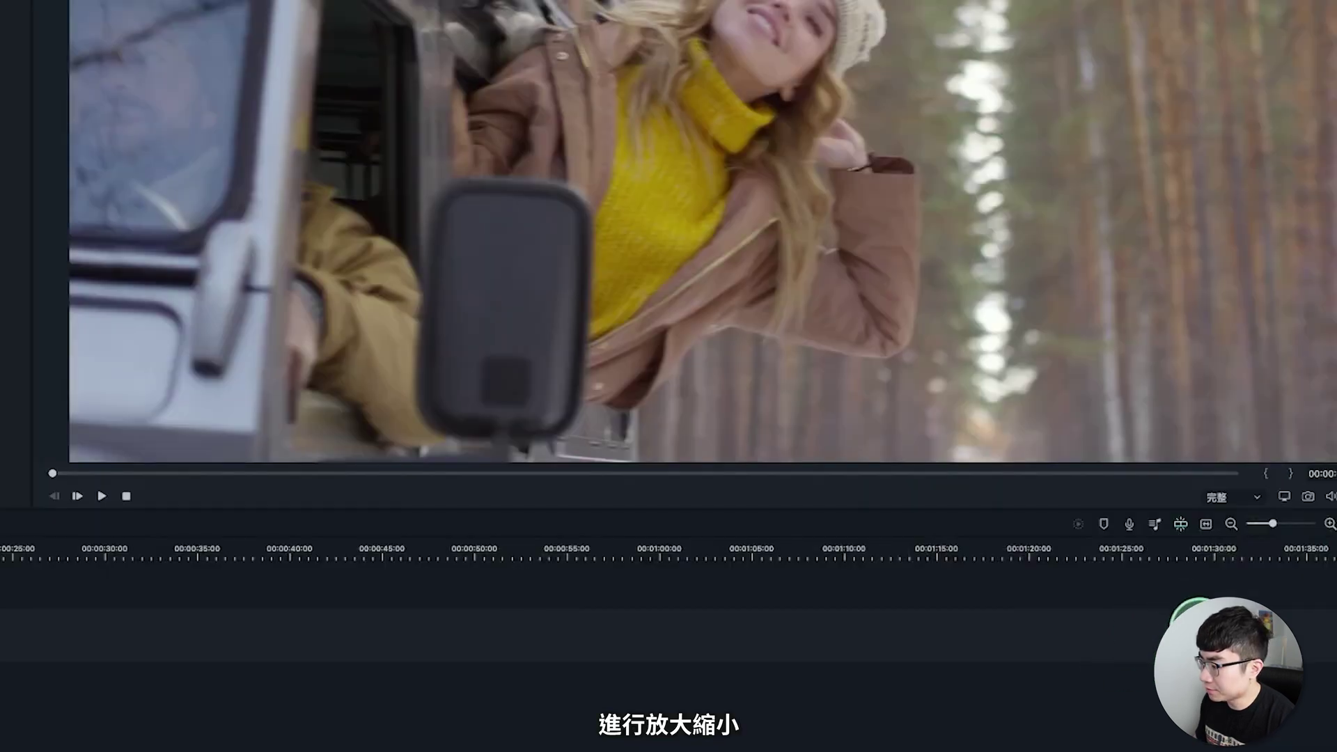
Zoom the timeline to fit the whole car clip in view
click(1275, 527)
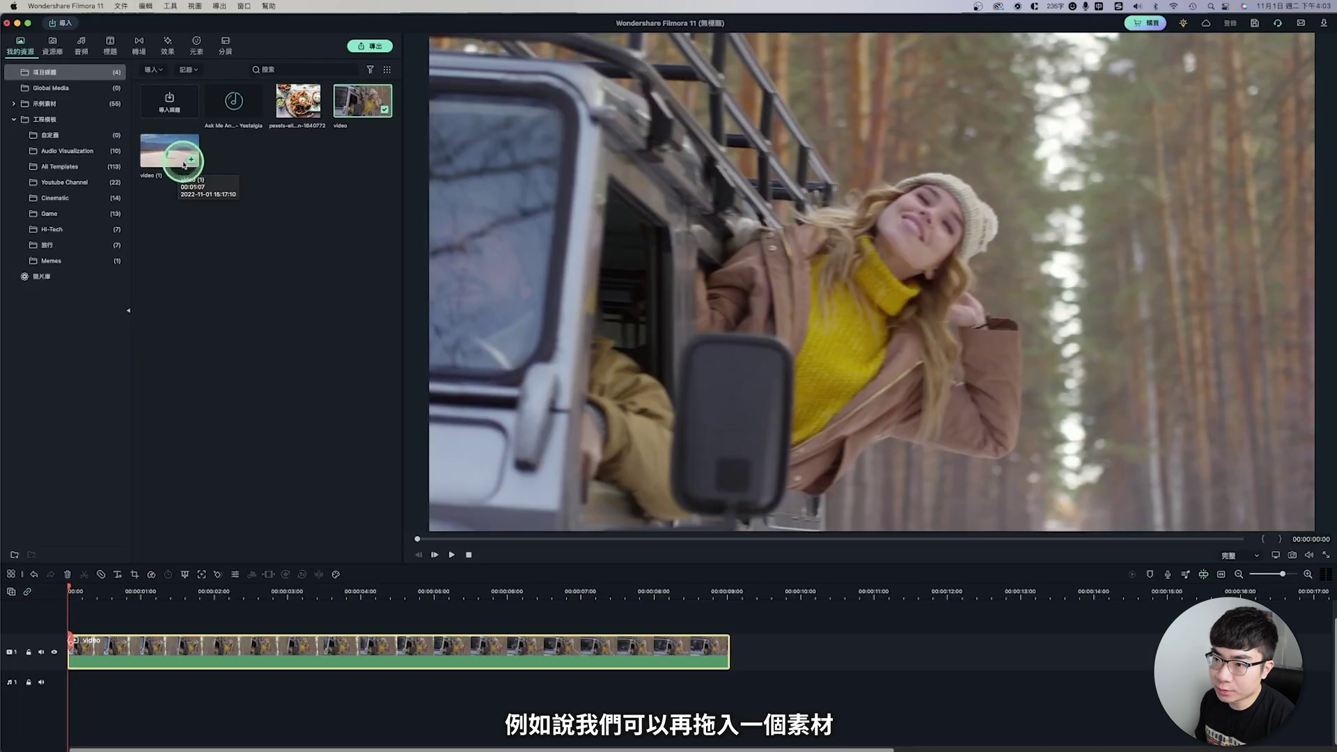
drag(179, 159, 142, 620)
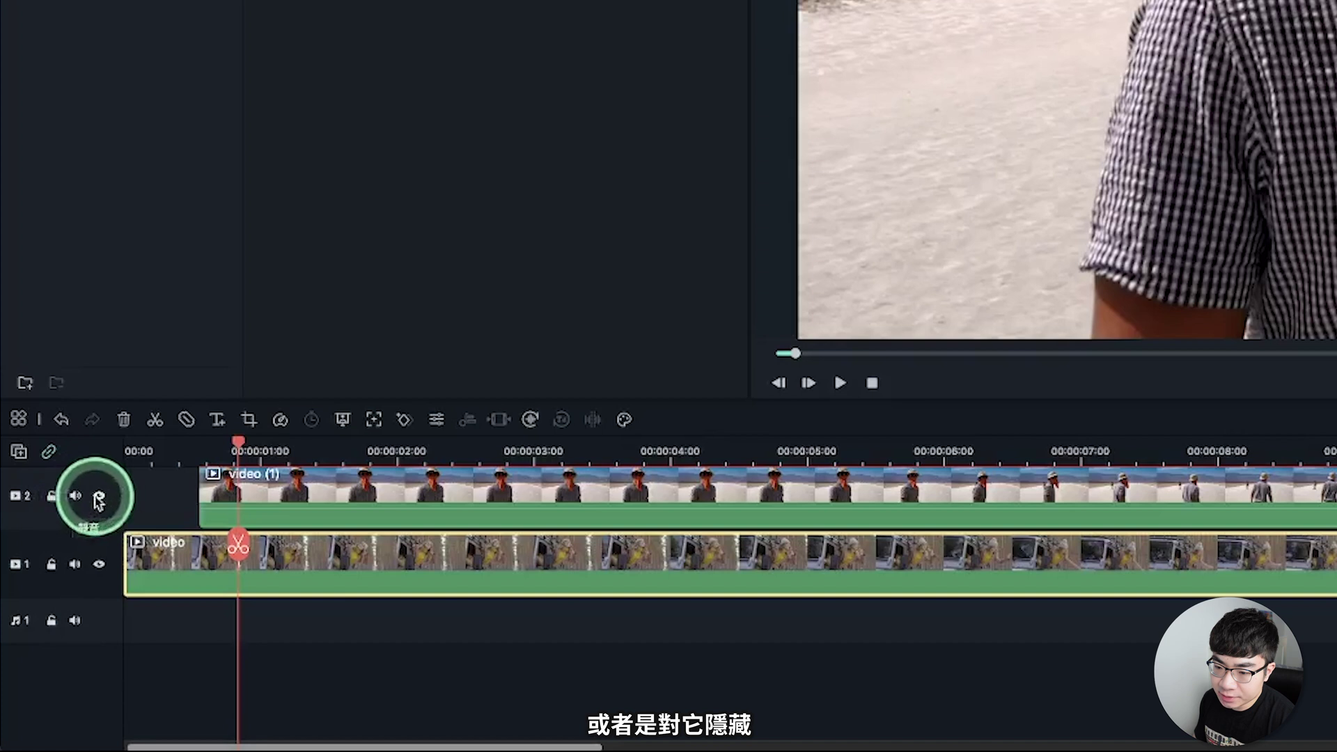
click(291, 503)
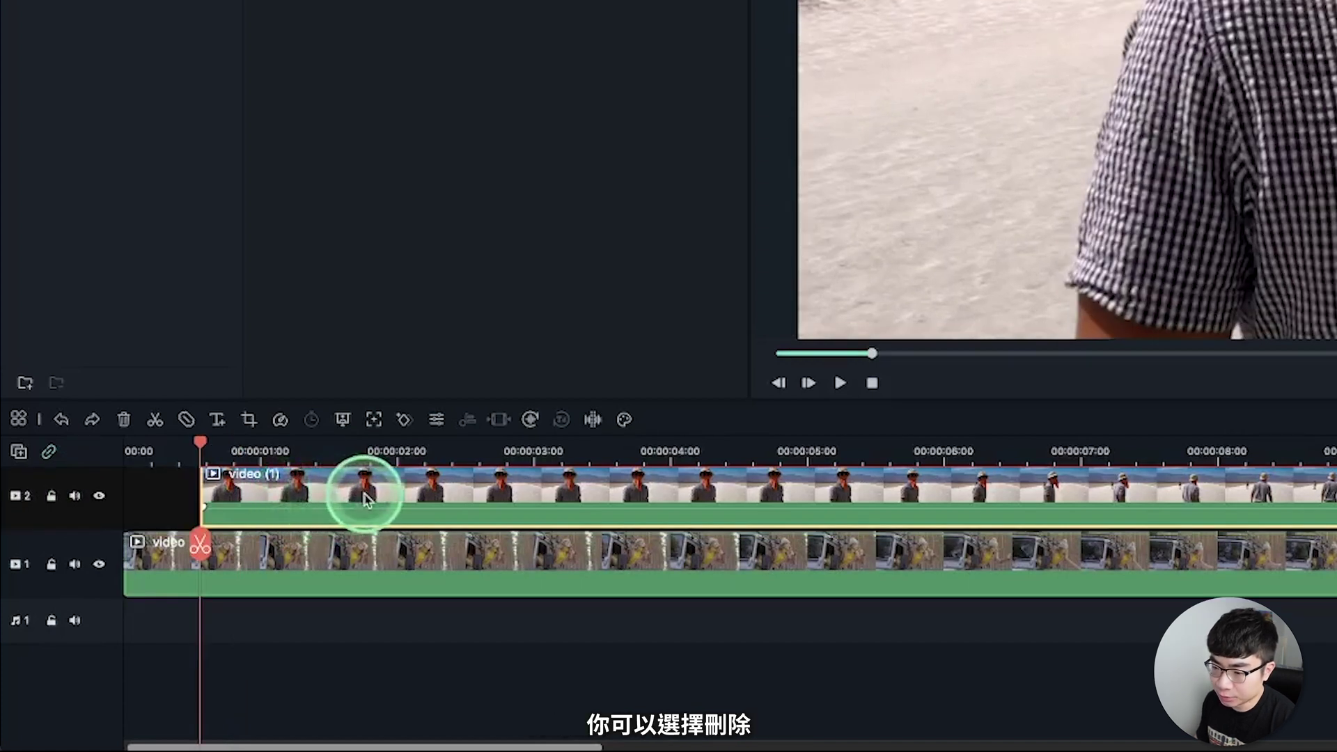
key(Delete)
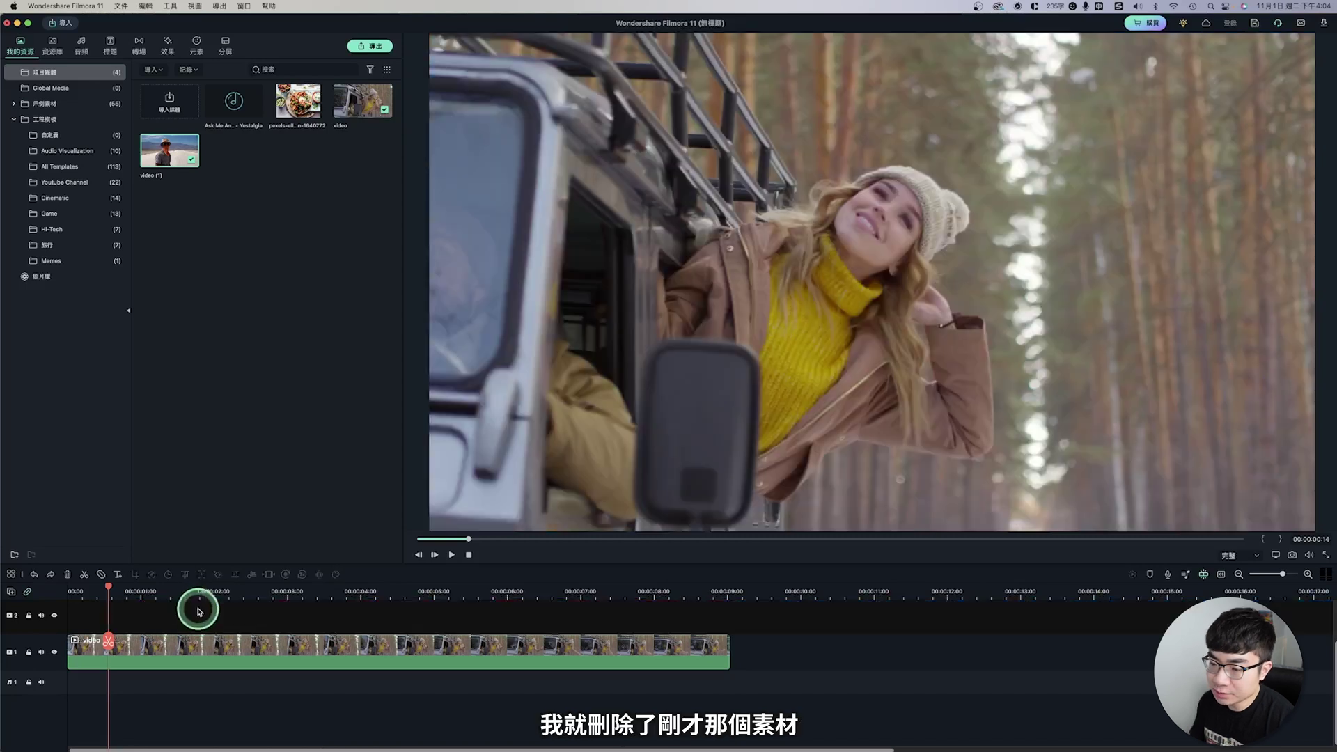
drag(112, 590, 180, 590)
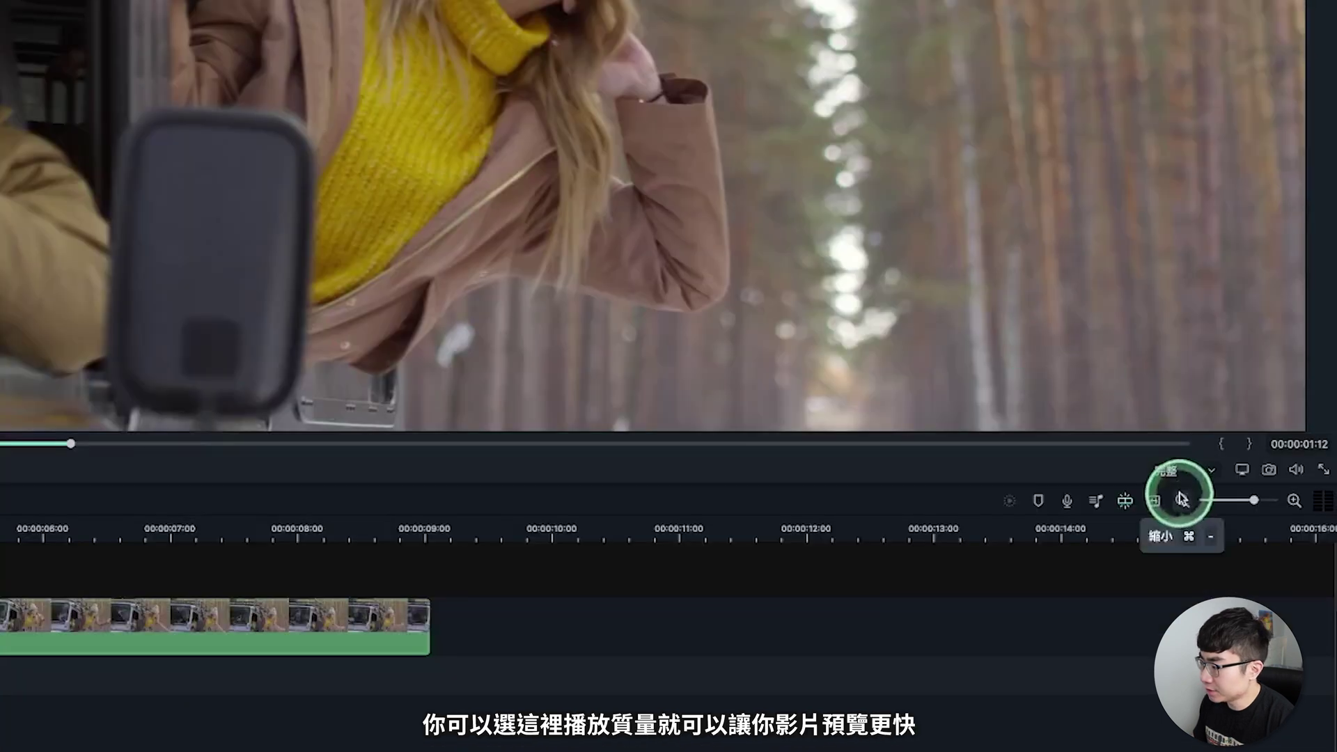
Set preview playback quality to 1/2 and make the timeline area taller
click(1201, 477)
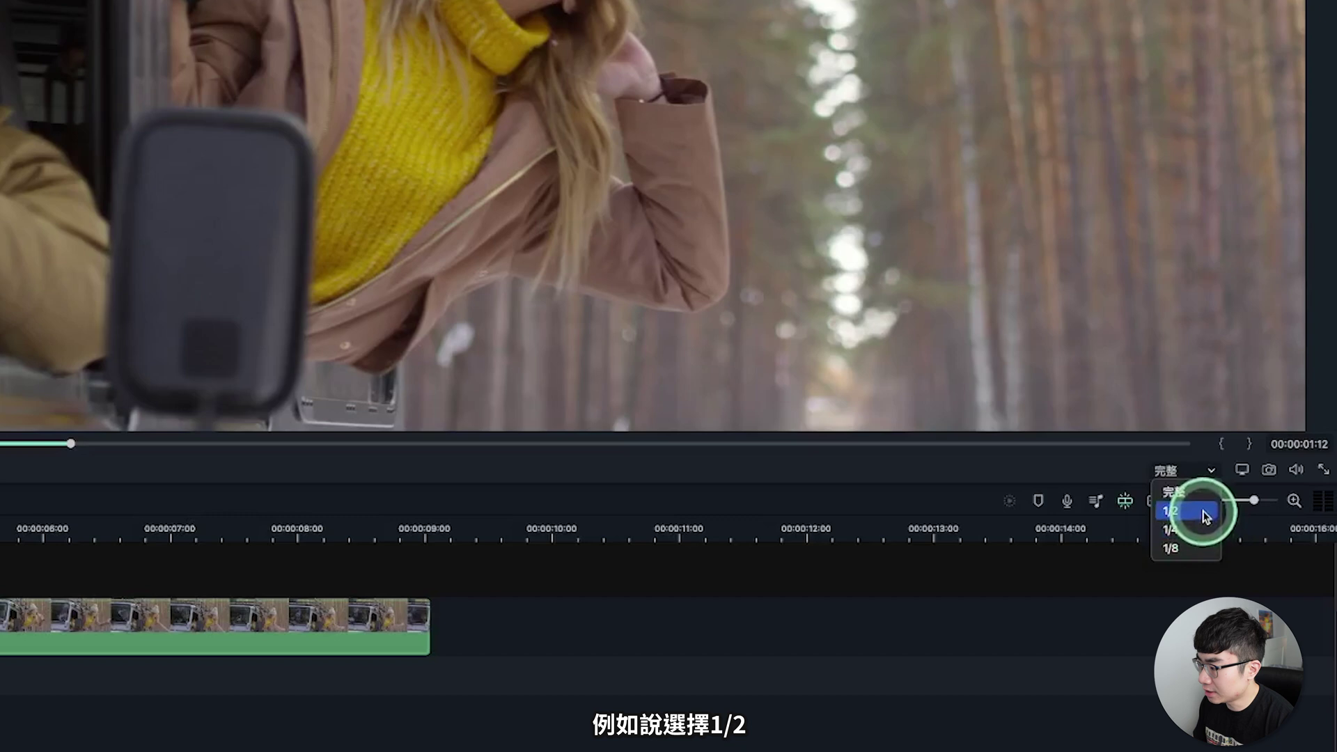
click(1205, 516)
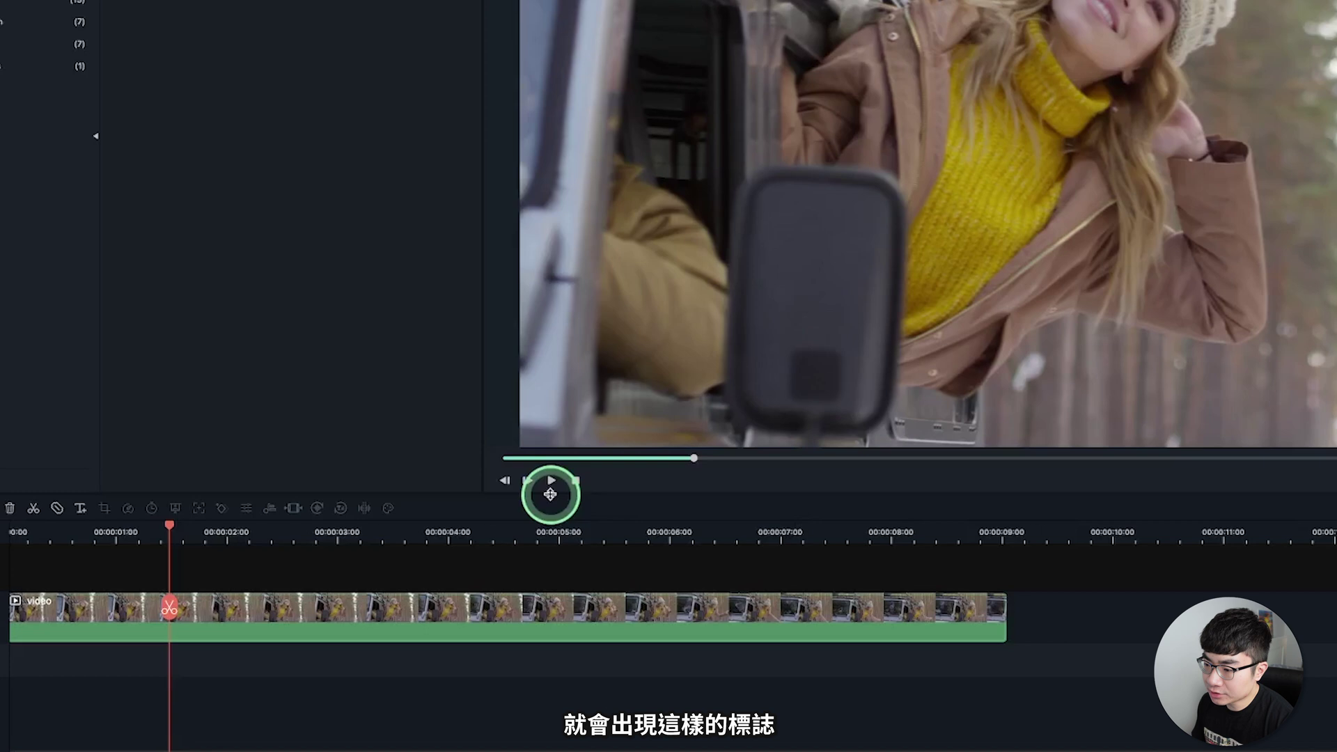
drag(550, 495, 550, 468)
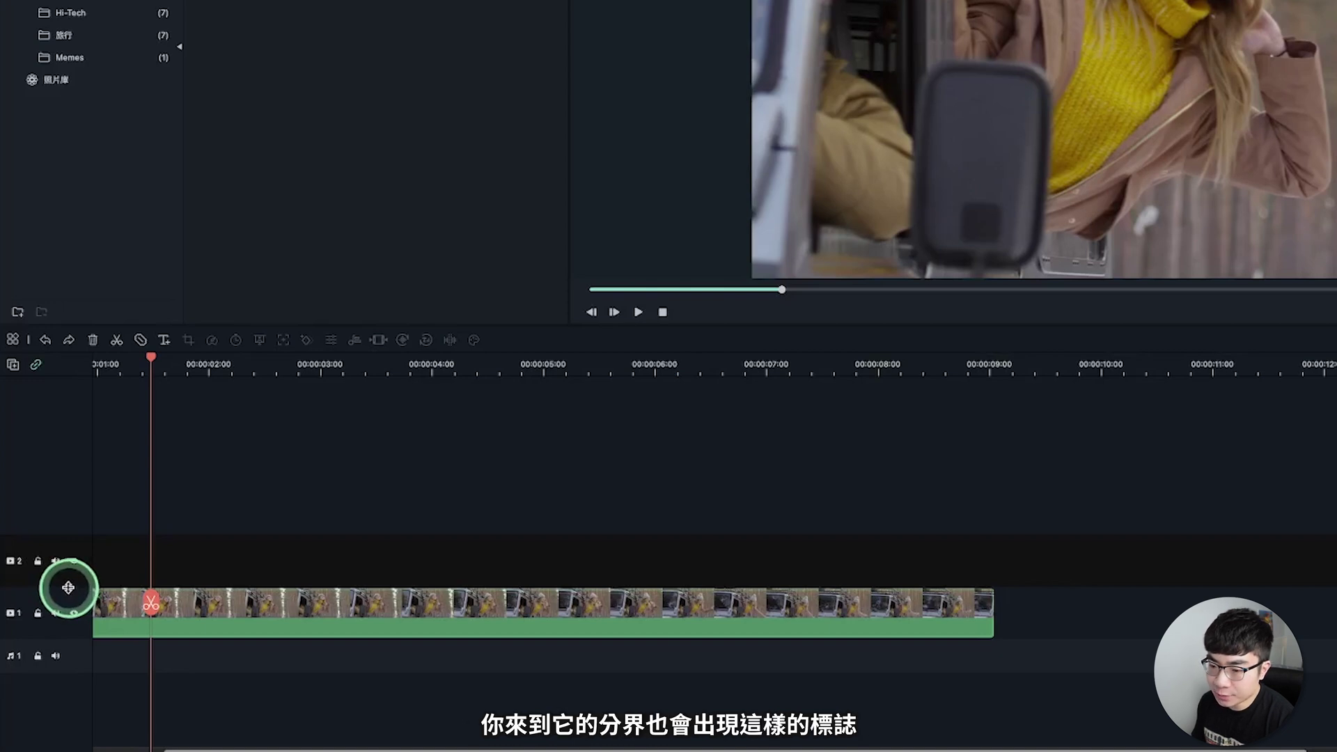
Enlarge video track 1 and split the car clip just past 2 seconds
drag(68, 588, 67, 561)
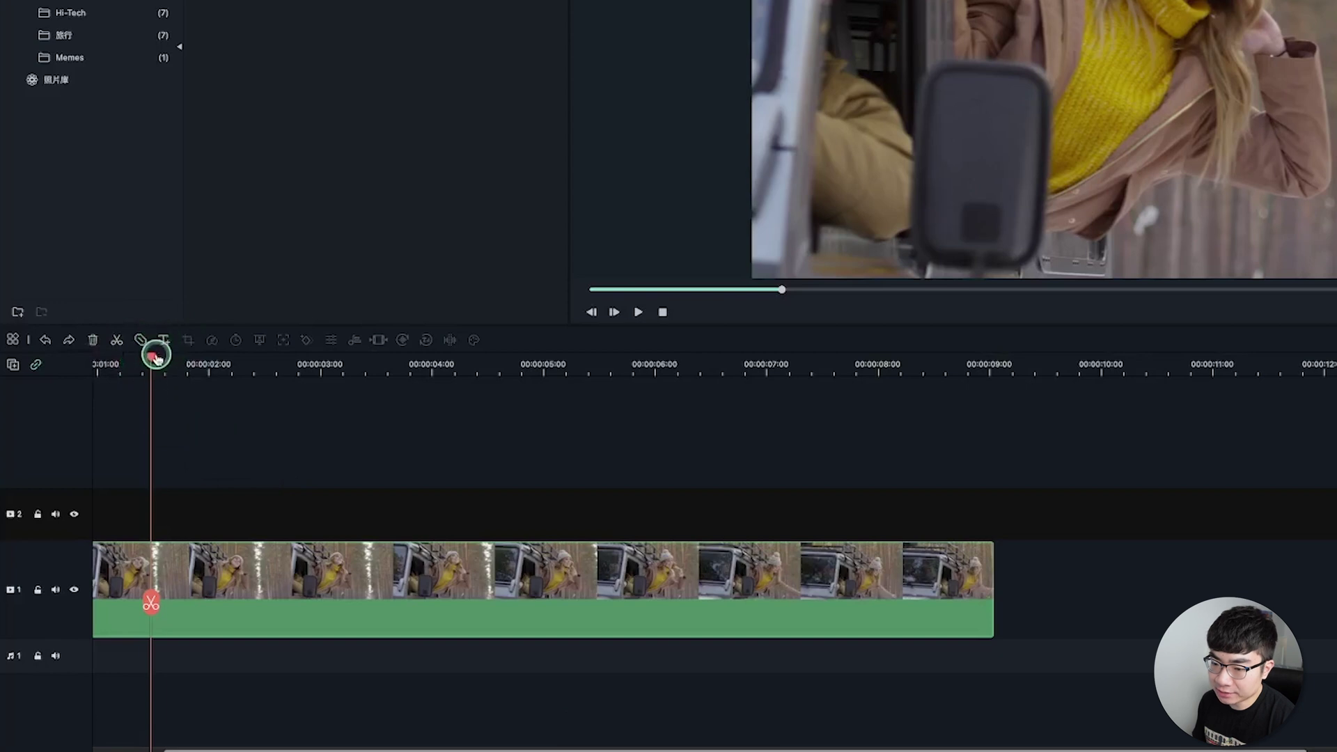
drag(157, 357, 231, 358)
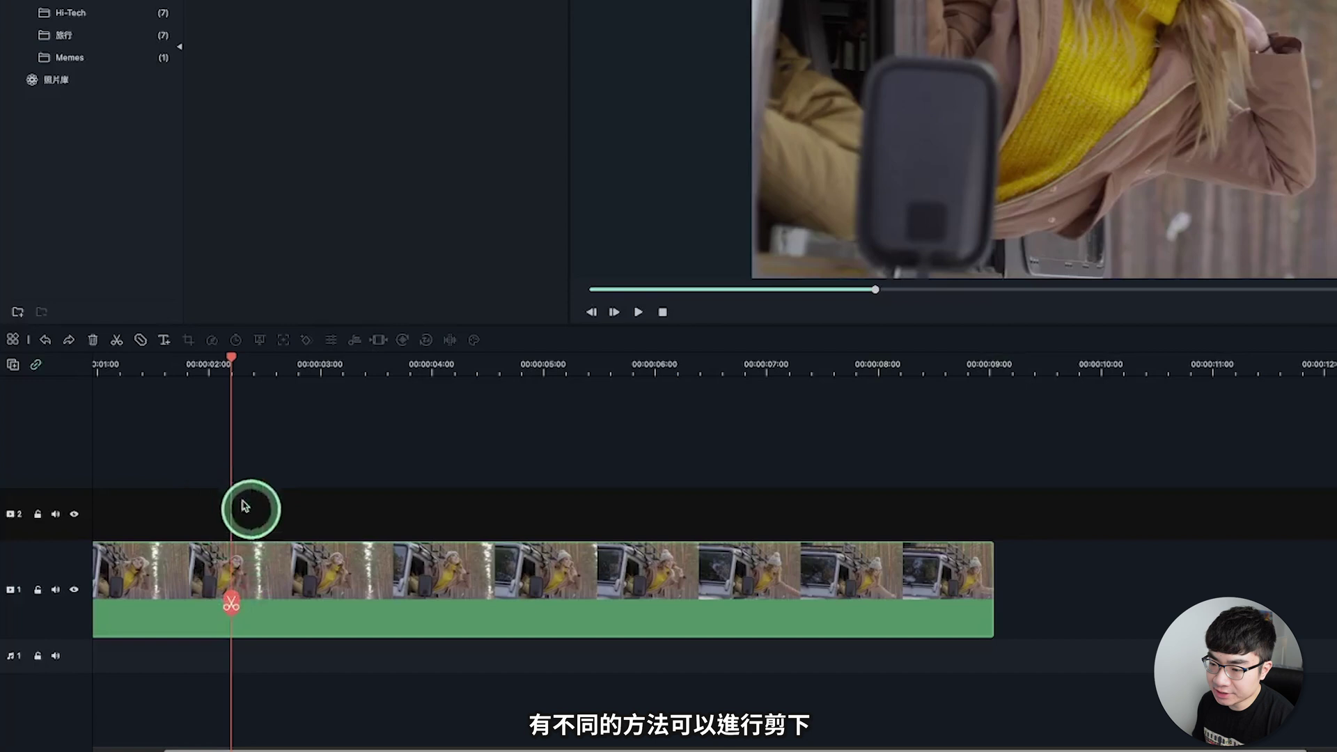
click(231, 603)
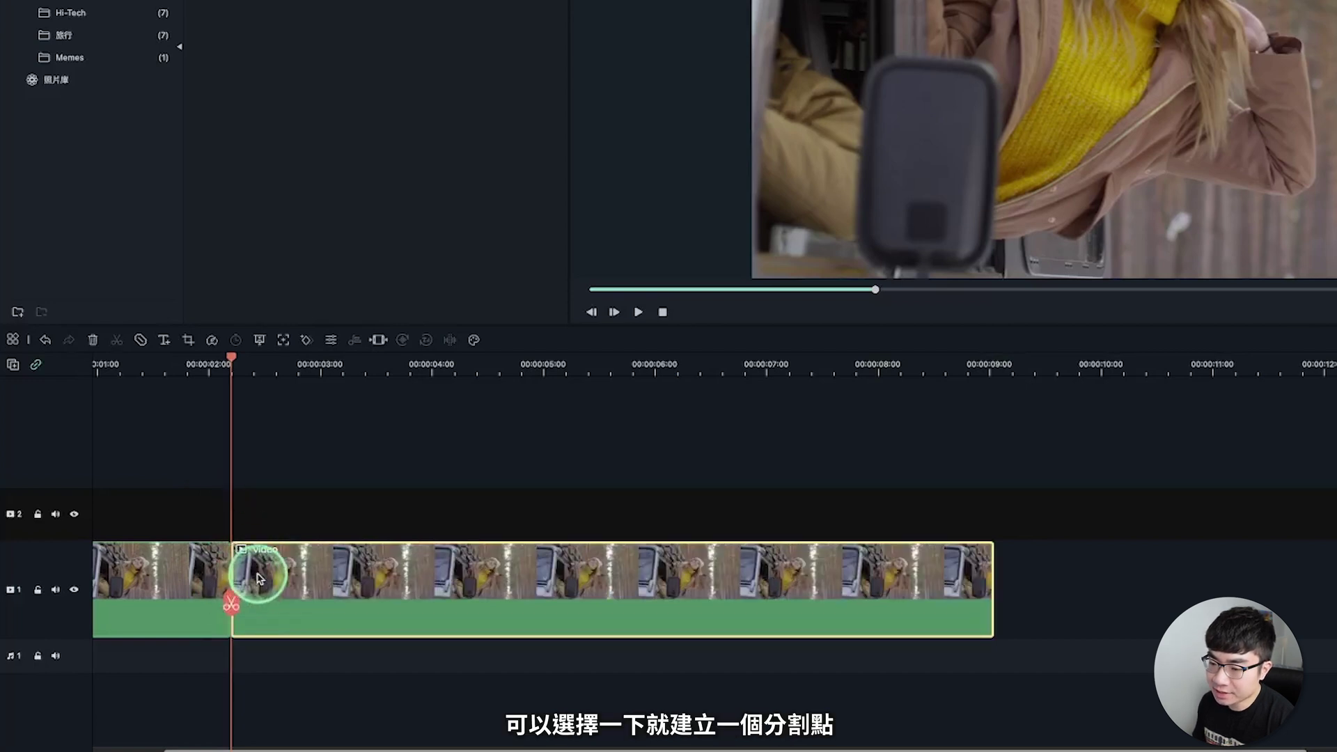
Split again at about 3.5 seconds and delete the middle piece, closing the gap
drag(231, 361, 383, 362)
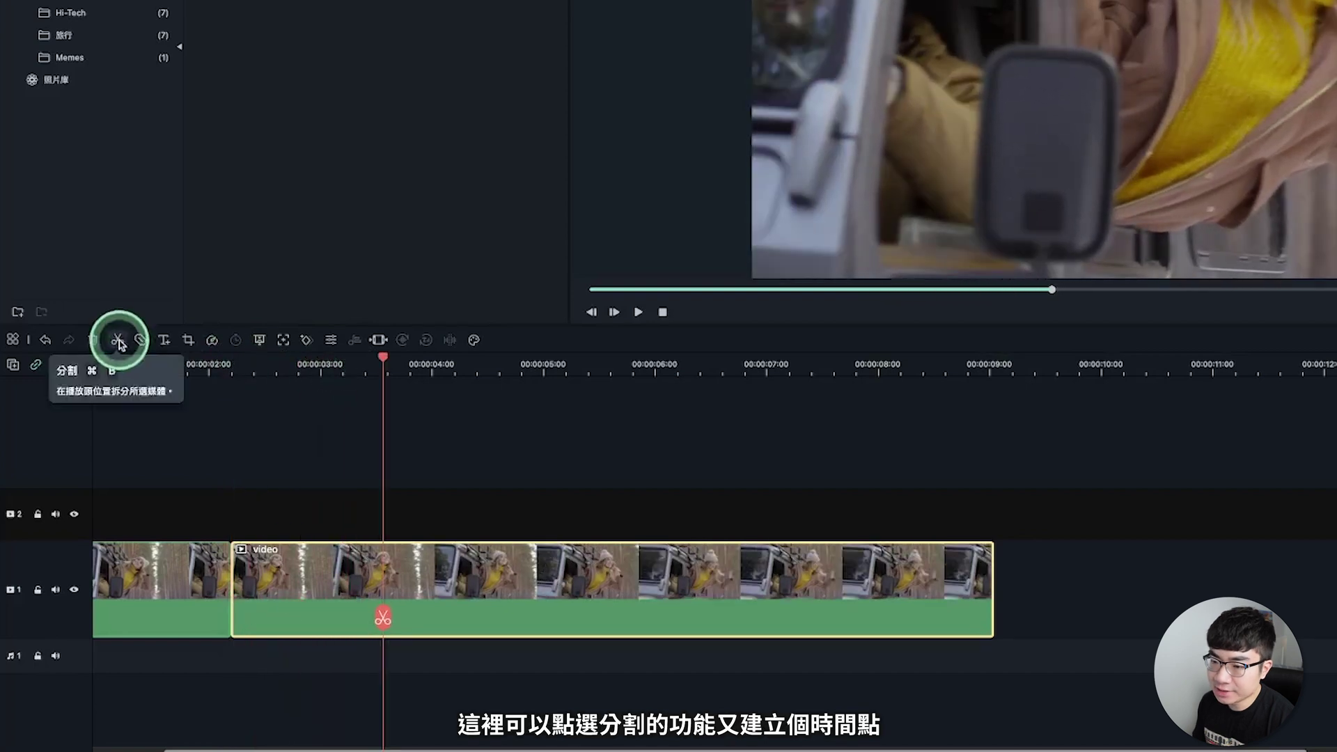
click(120, 341)
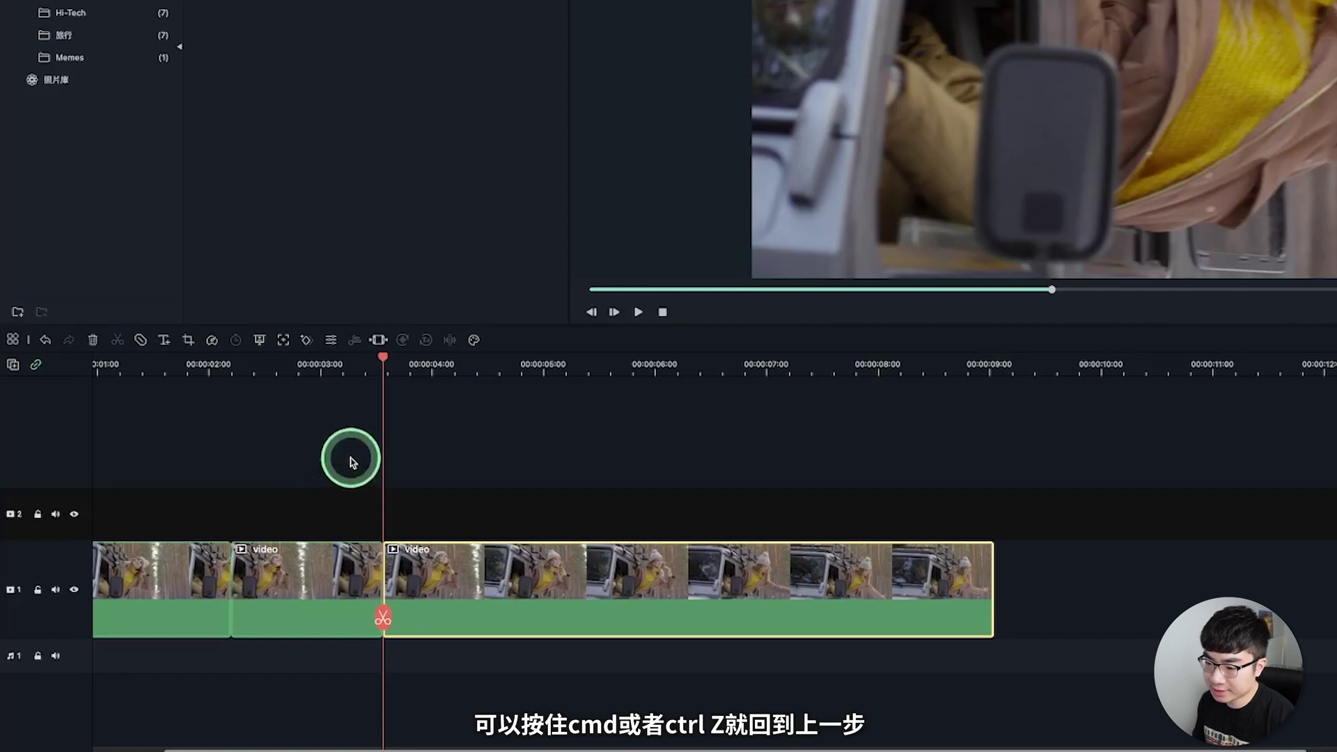
key(ctrl+z)
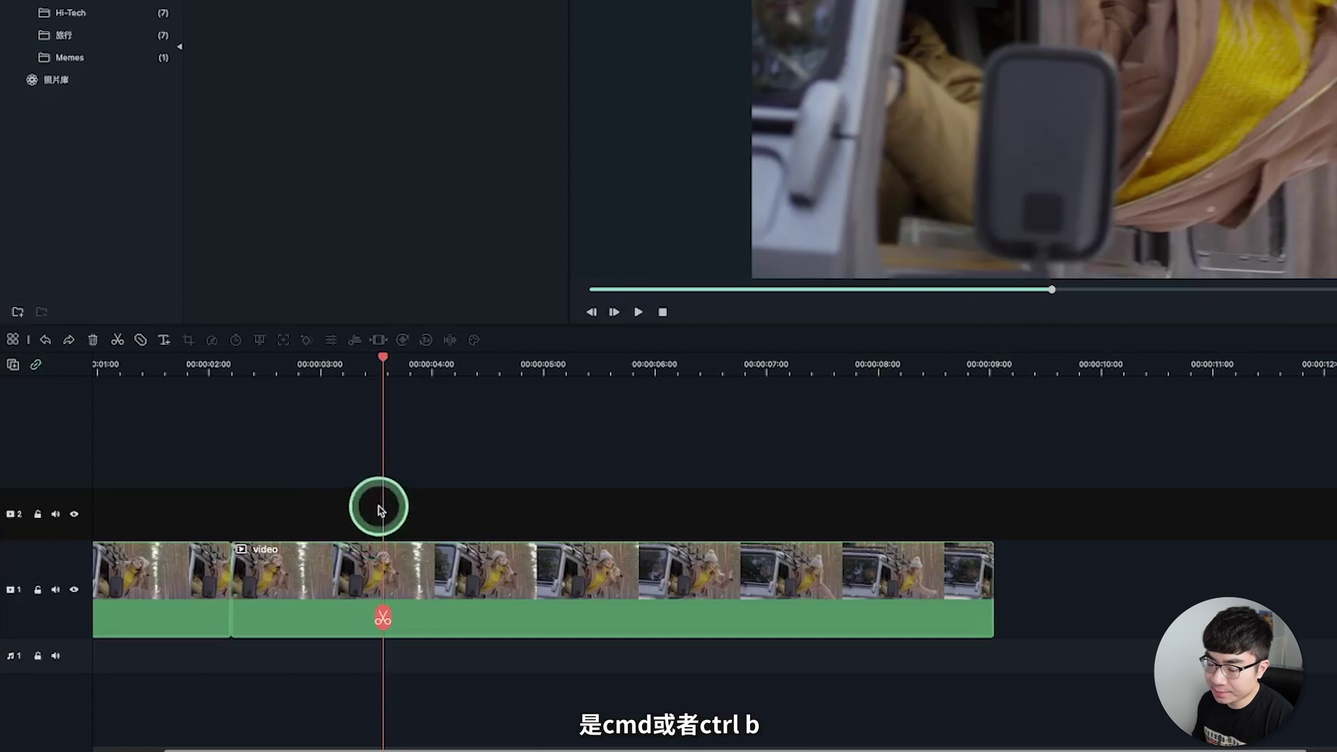
key(ctrl+b)
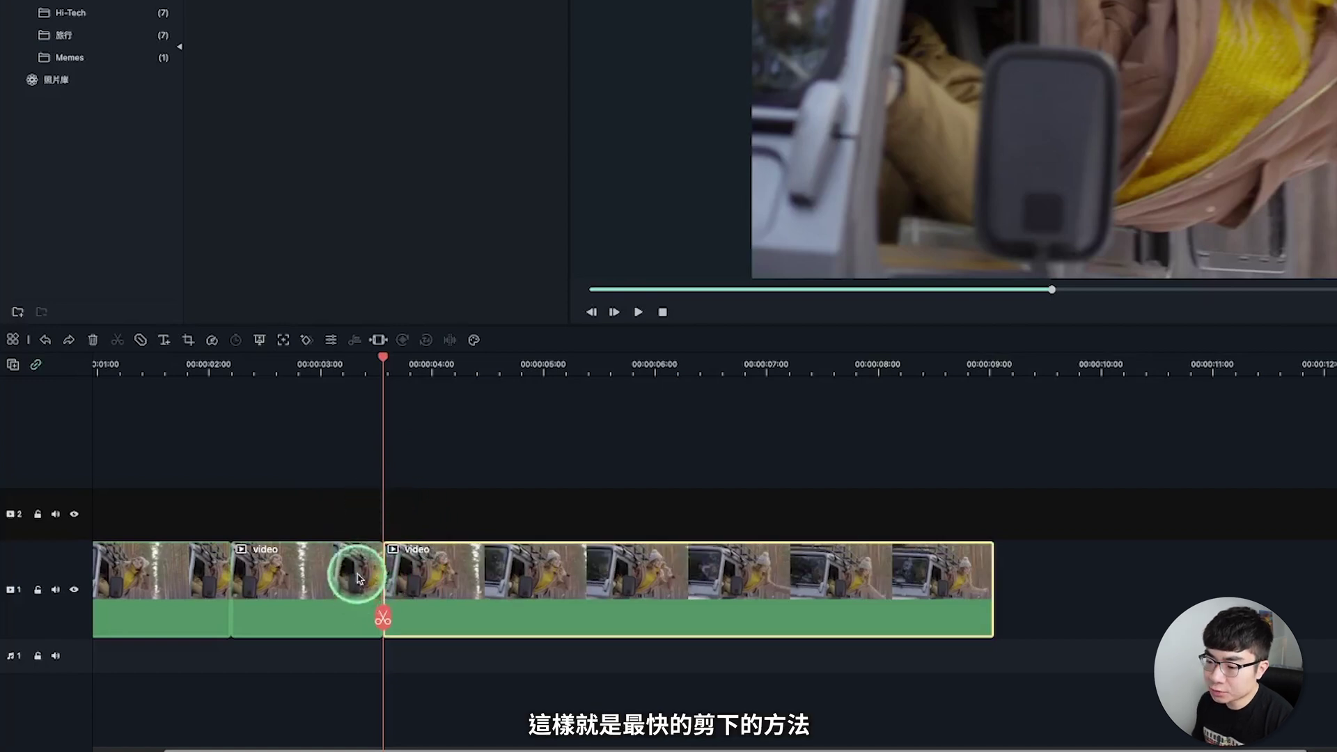
click(368, 578)
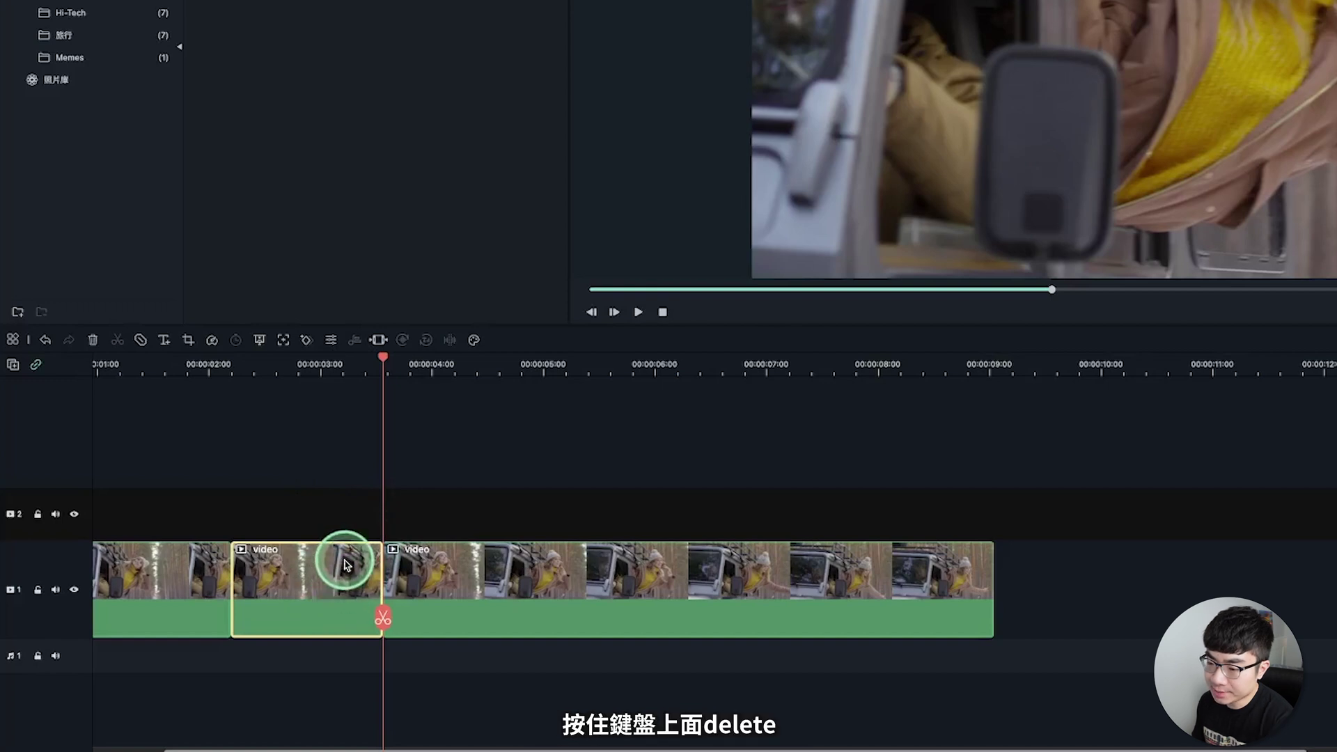
key(Delete)
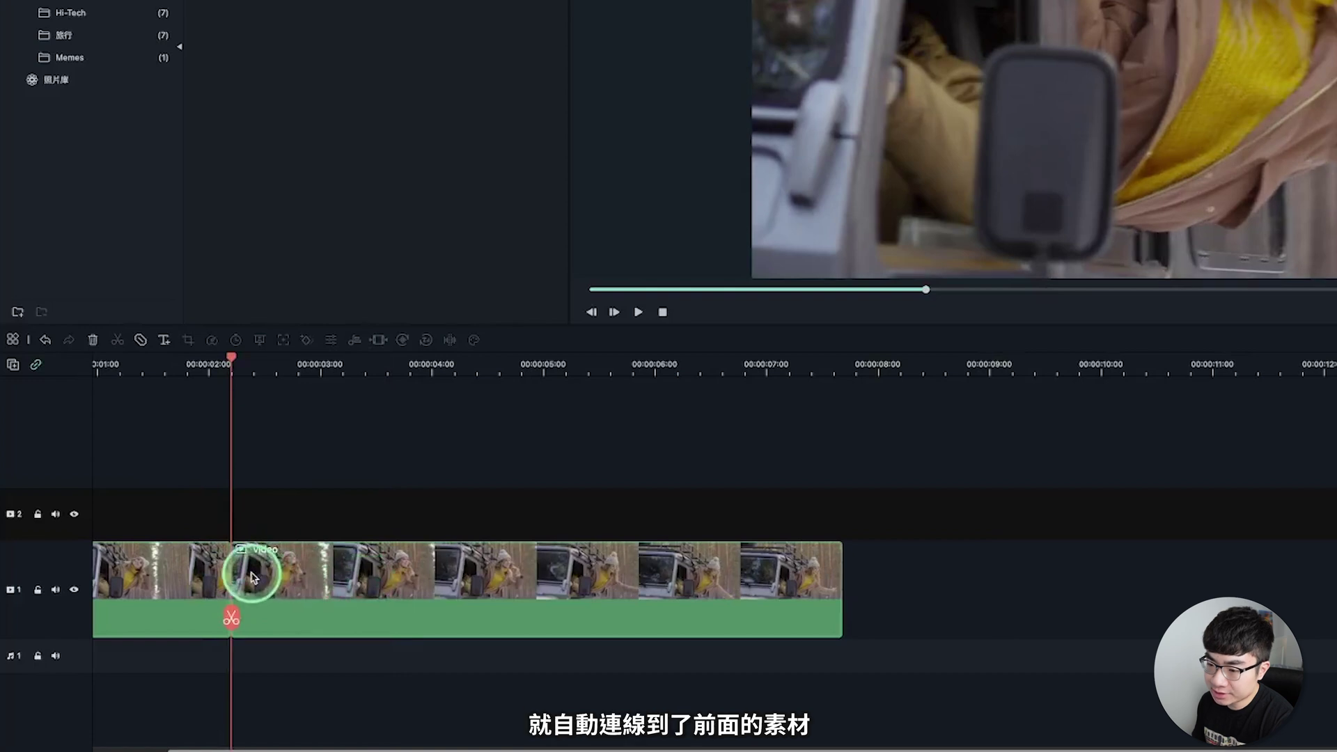
click(36, 367)
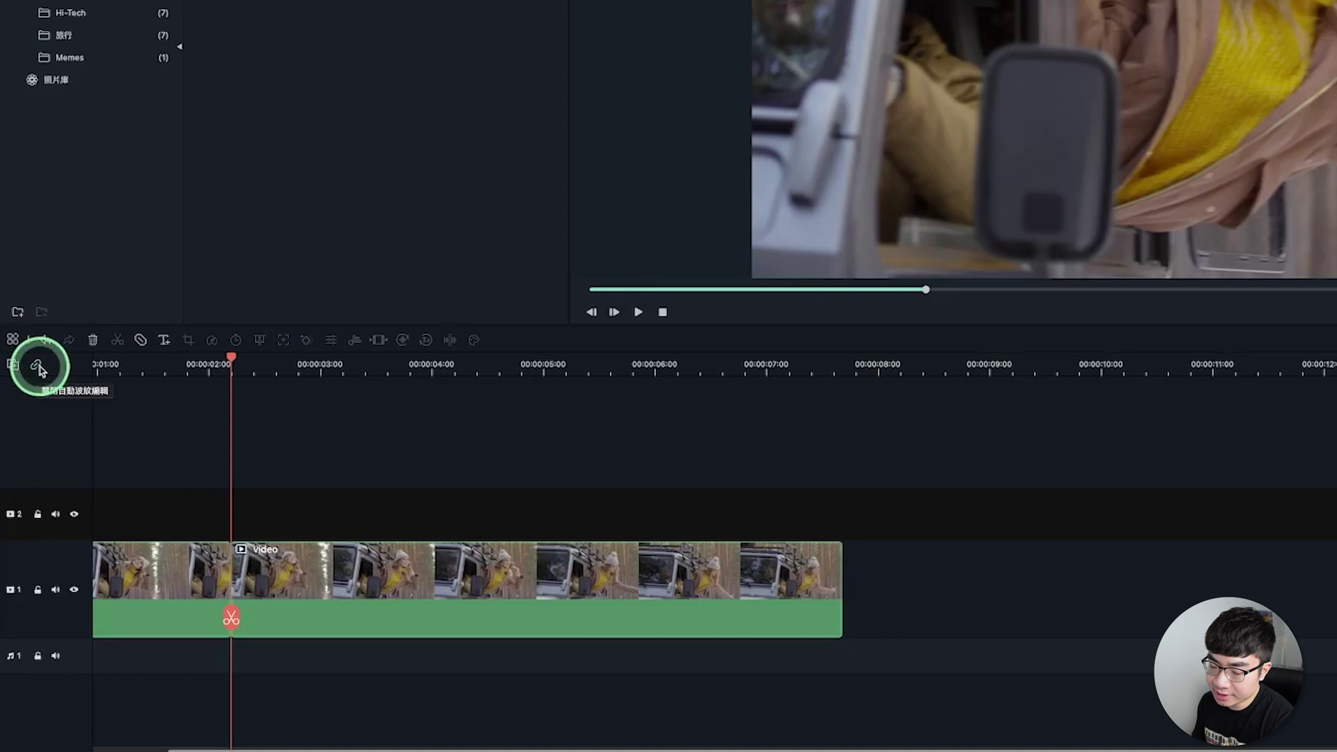
click(315, 578)
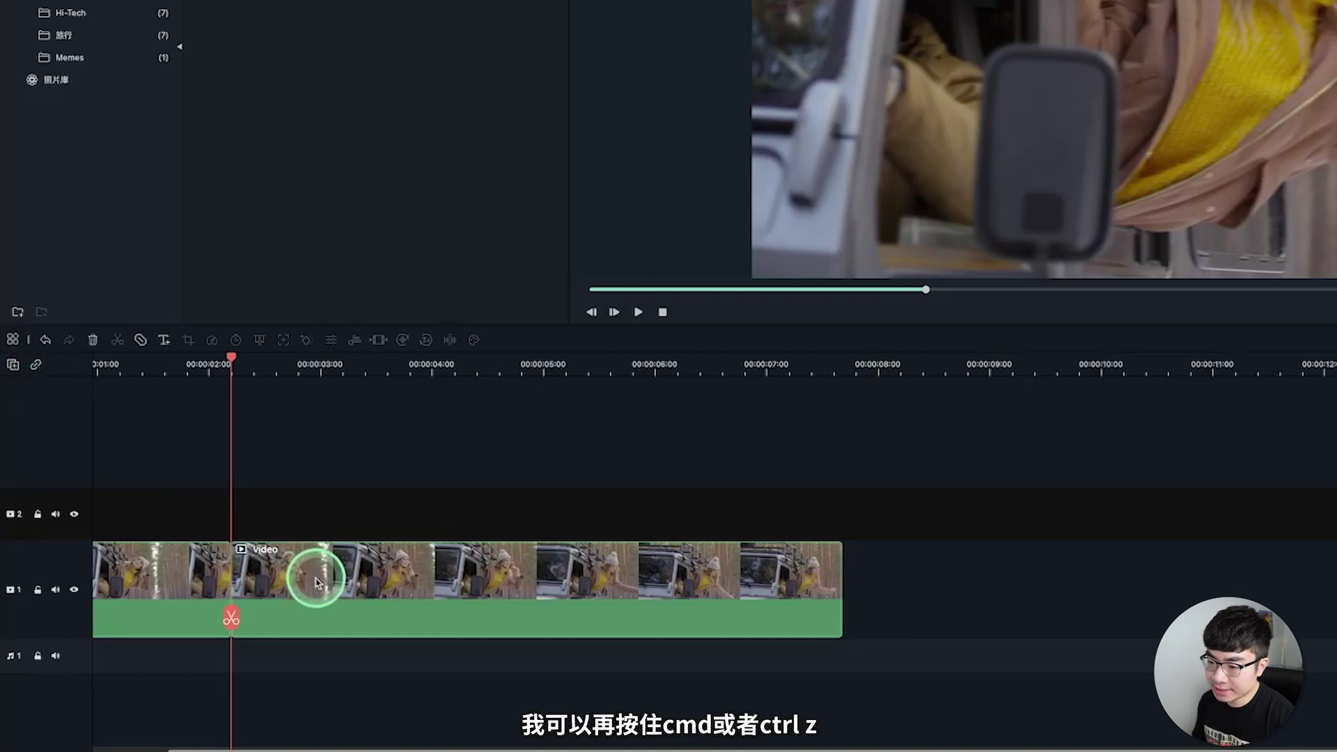
key(ctrl+z)
click(317, 578)
click(36, 367)
click(37, 368)
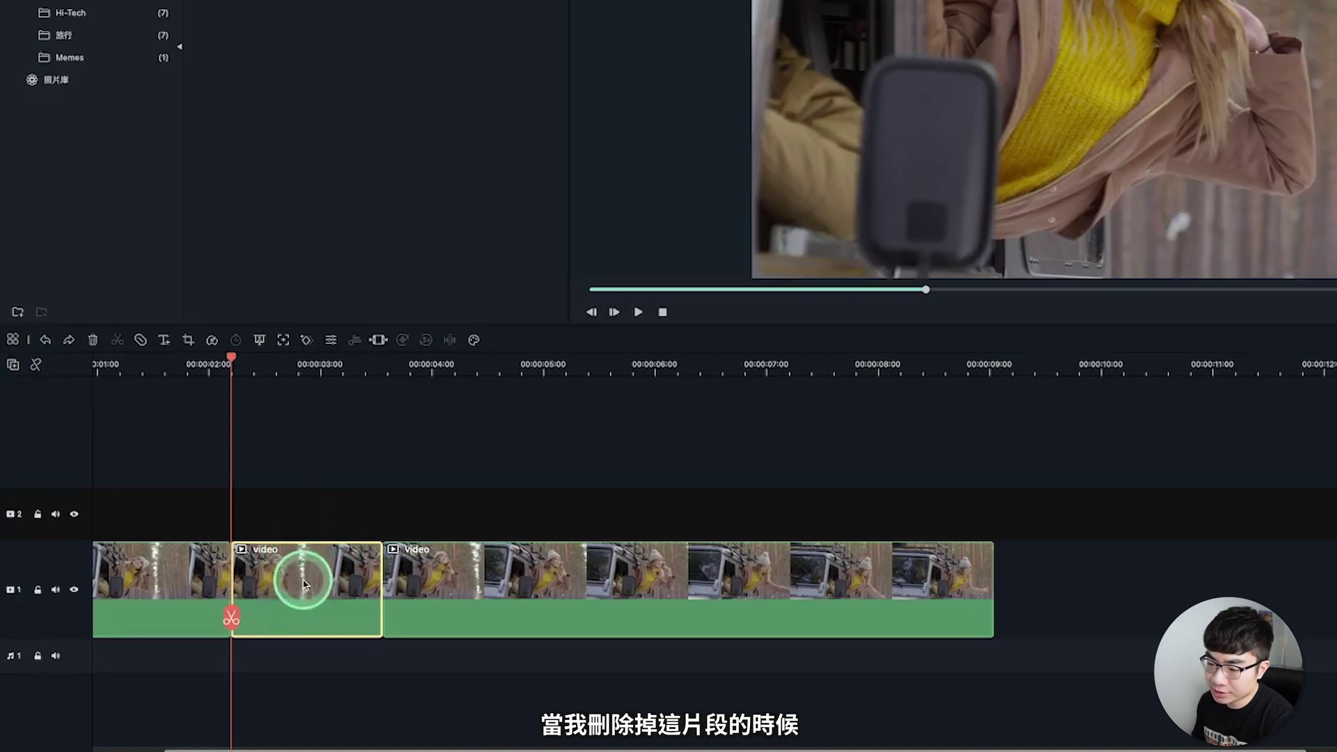
key(Delete)
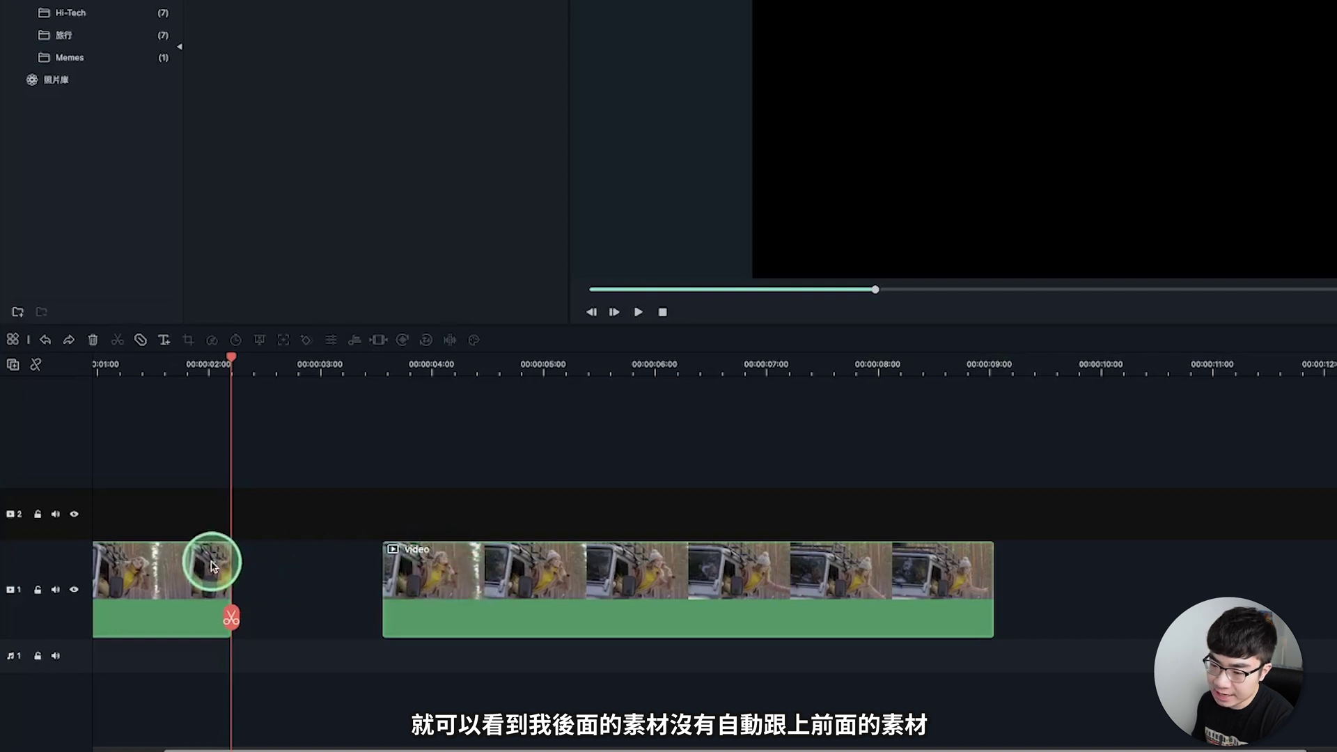
key(ctrl+z)
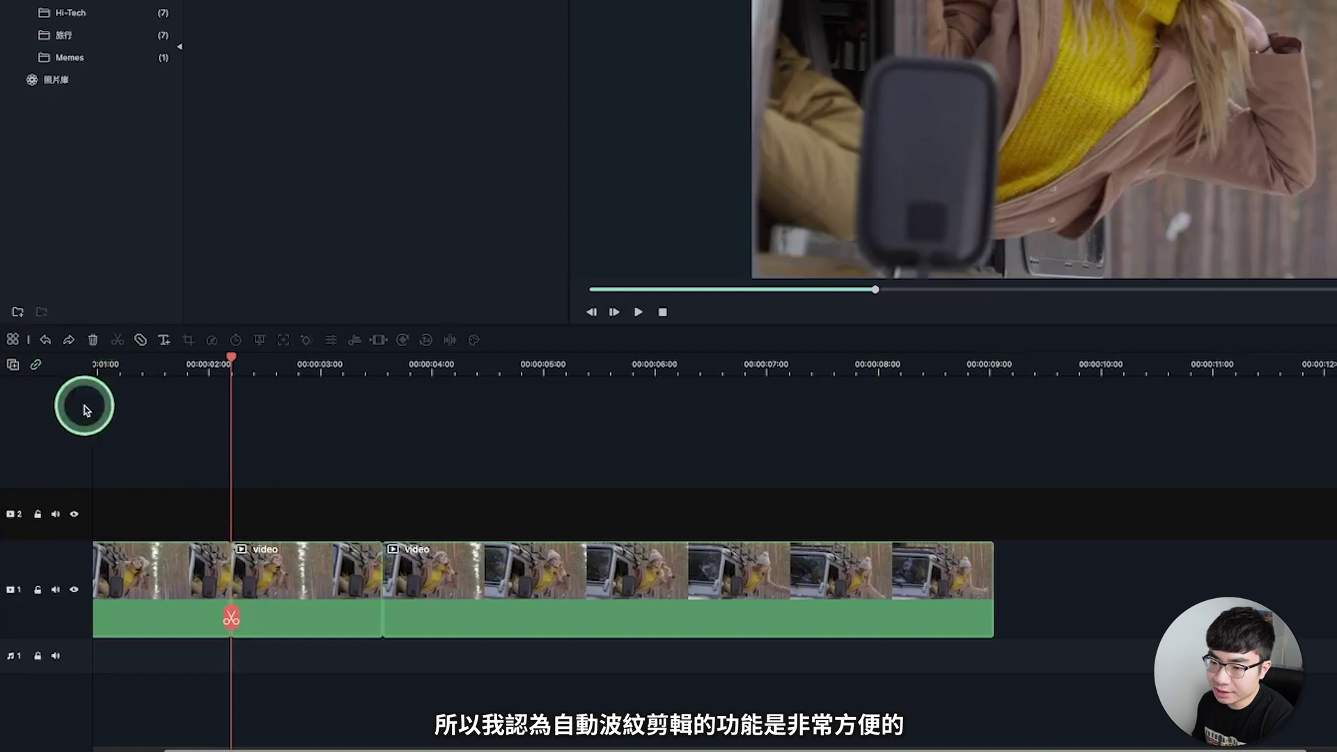
click(298, 566)
key(Delete)
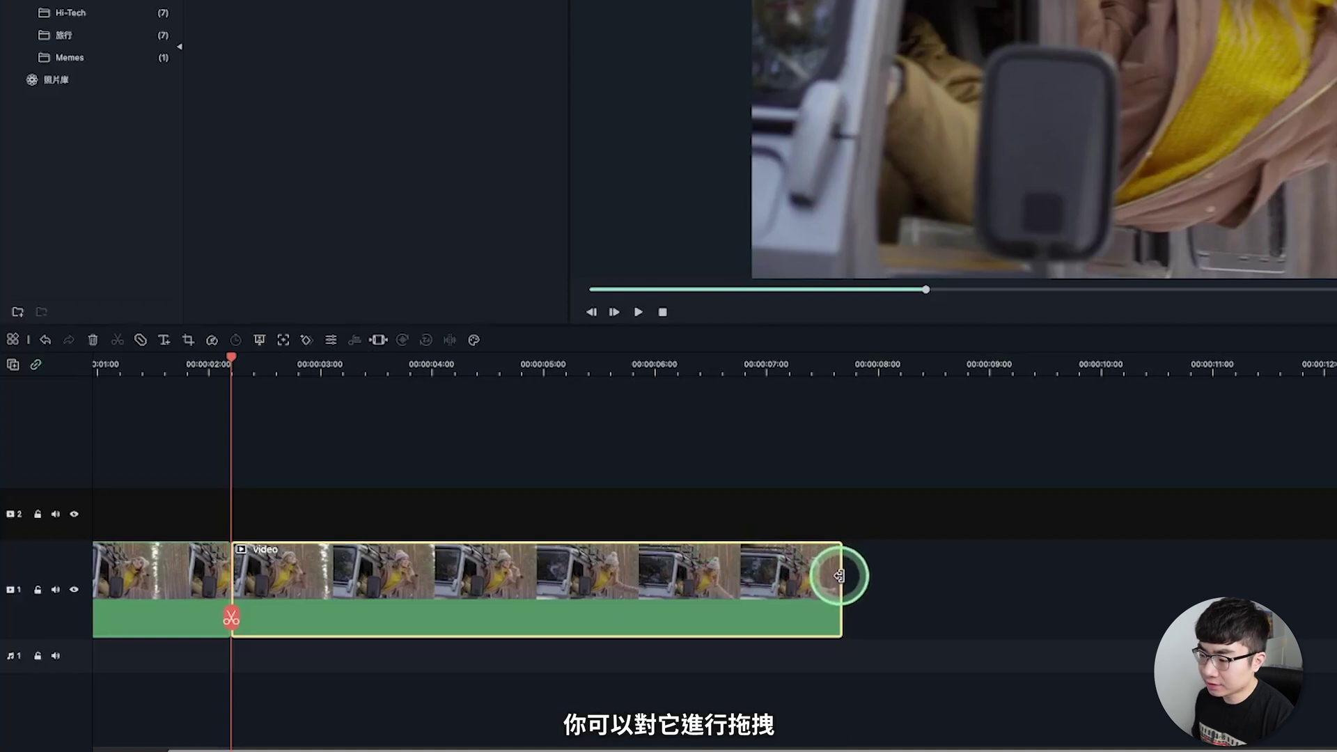
Trim the clip's end shorter and make the second piece start later
drag(839, 575, 649, 575)
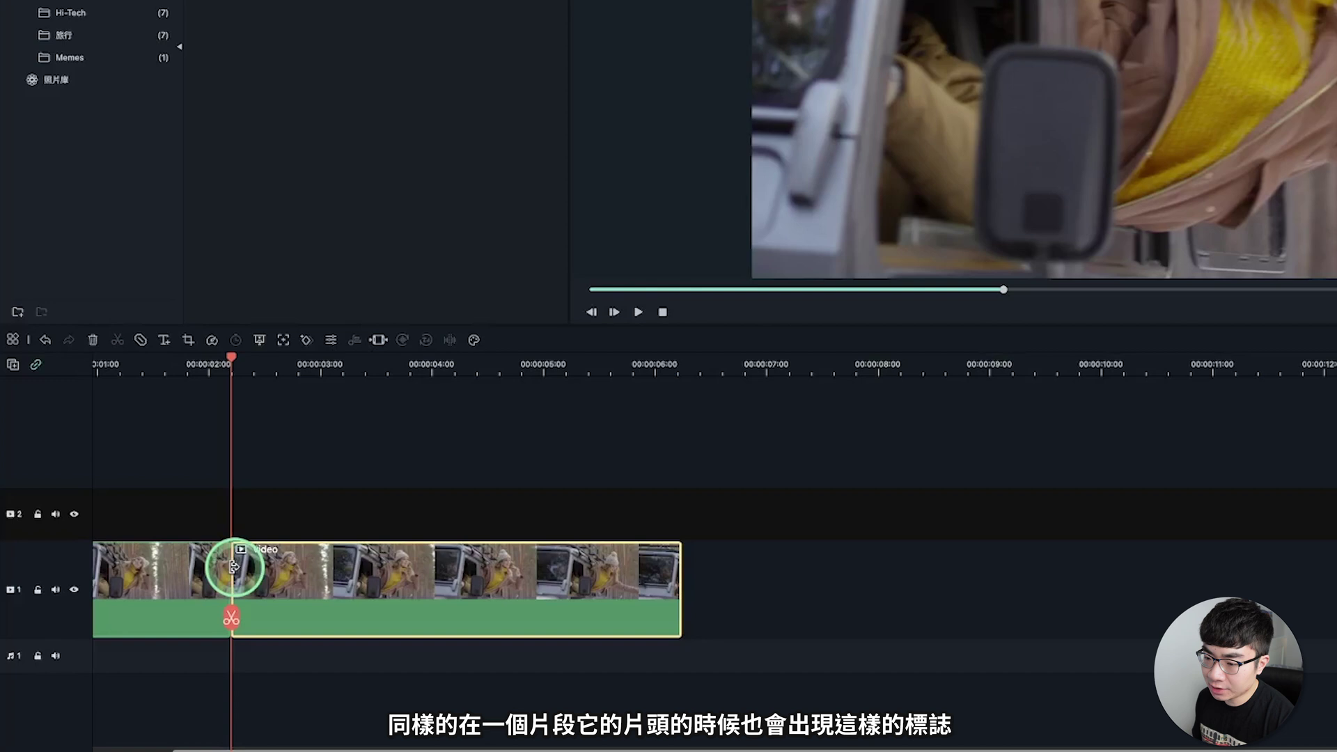
drag(234, 566, 352, 567)
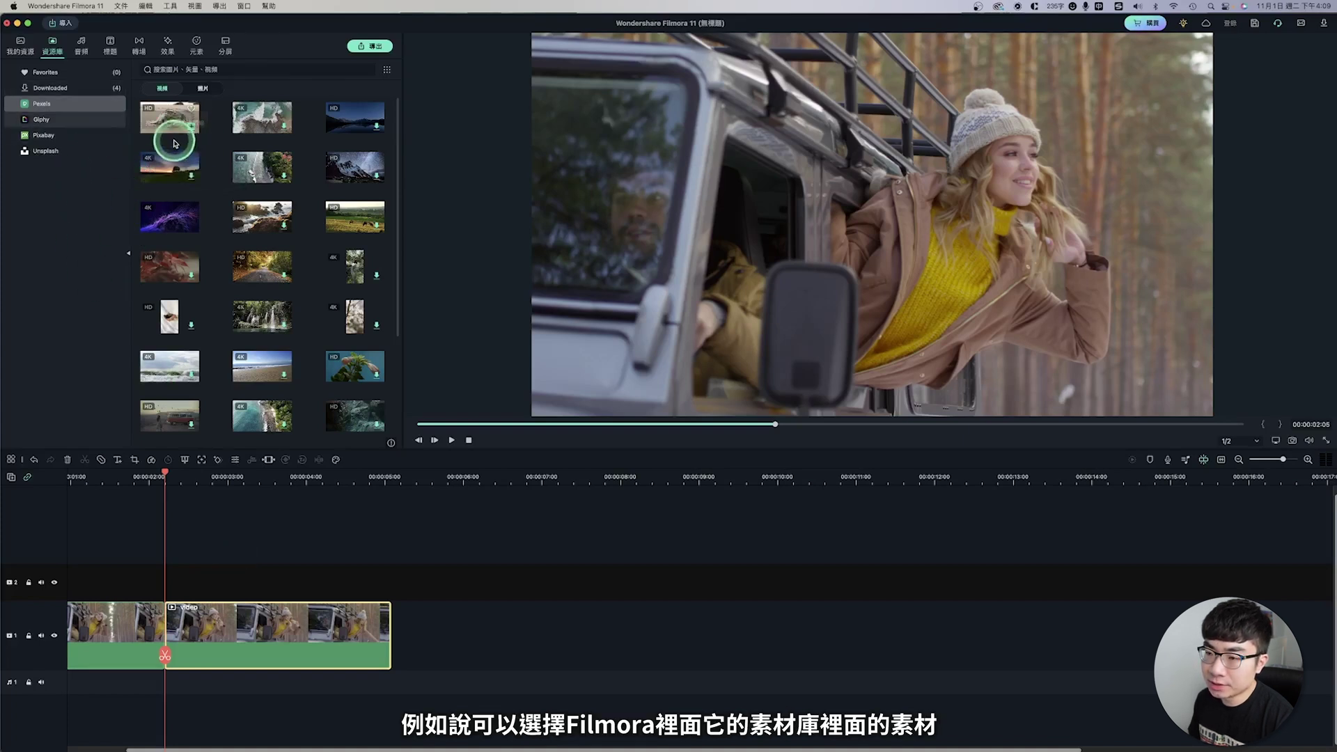
Add the Pexels night-sky clip to track 2, trim its start and move it earlier
scroll(174, 344, down, 5)
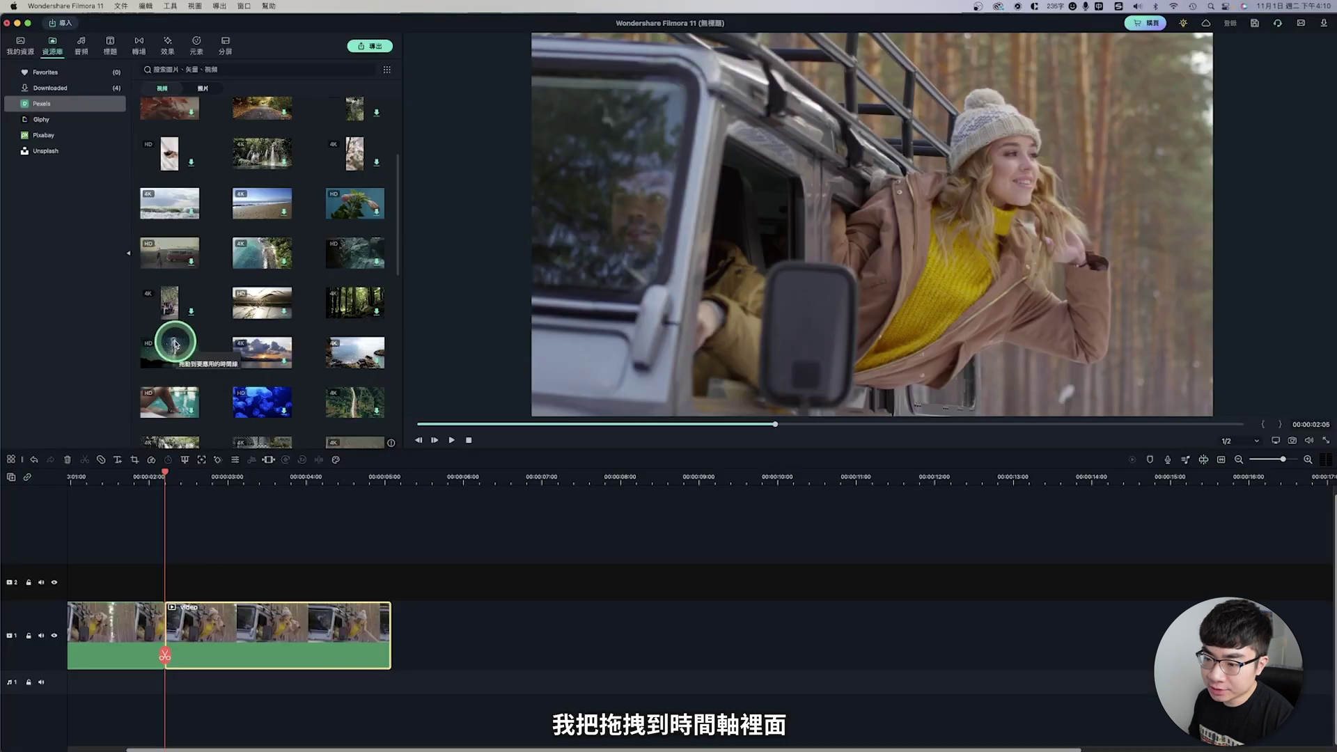
drag(175, 343, 228, 538)
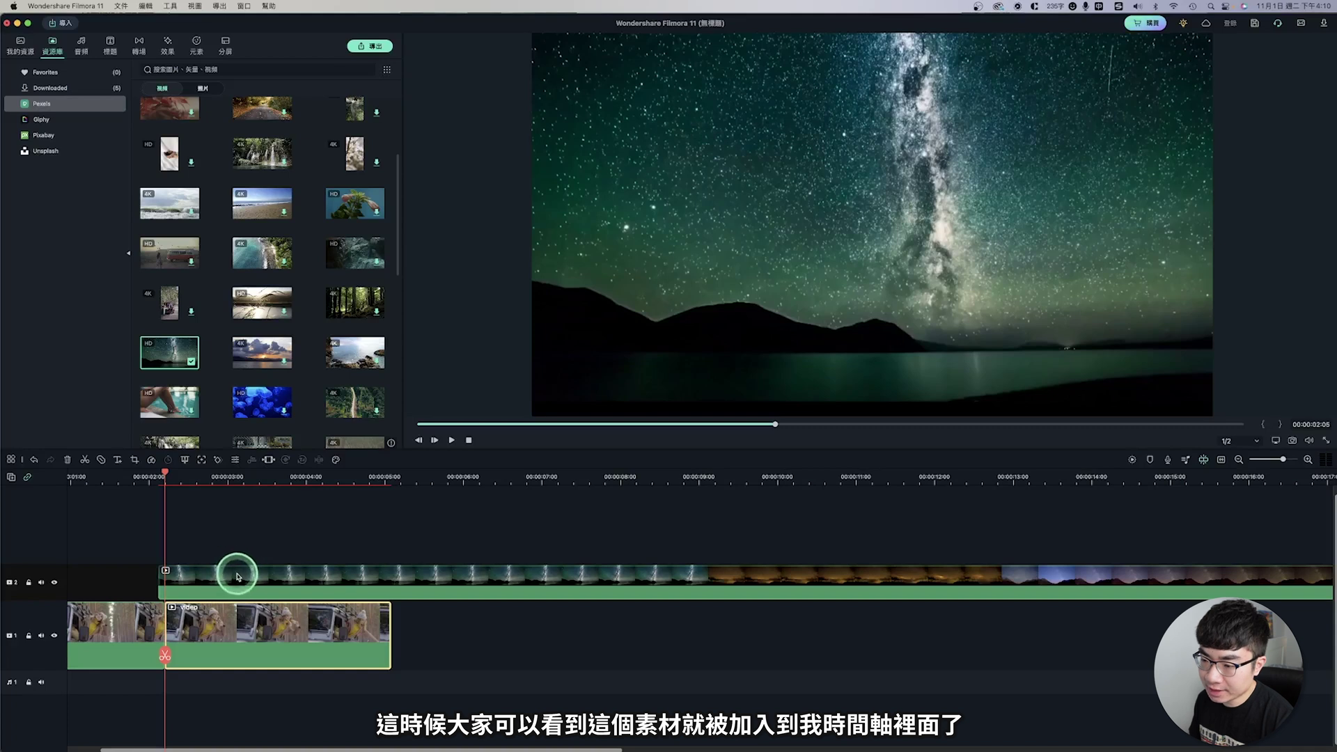
click(236, 577)
drag(165, 573, 311, 577)
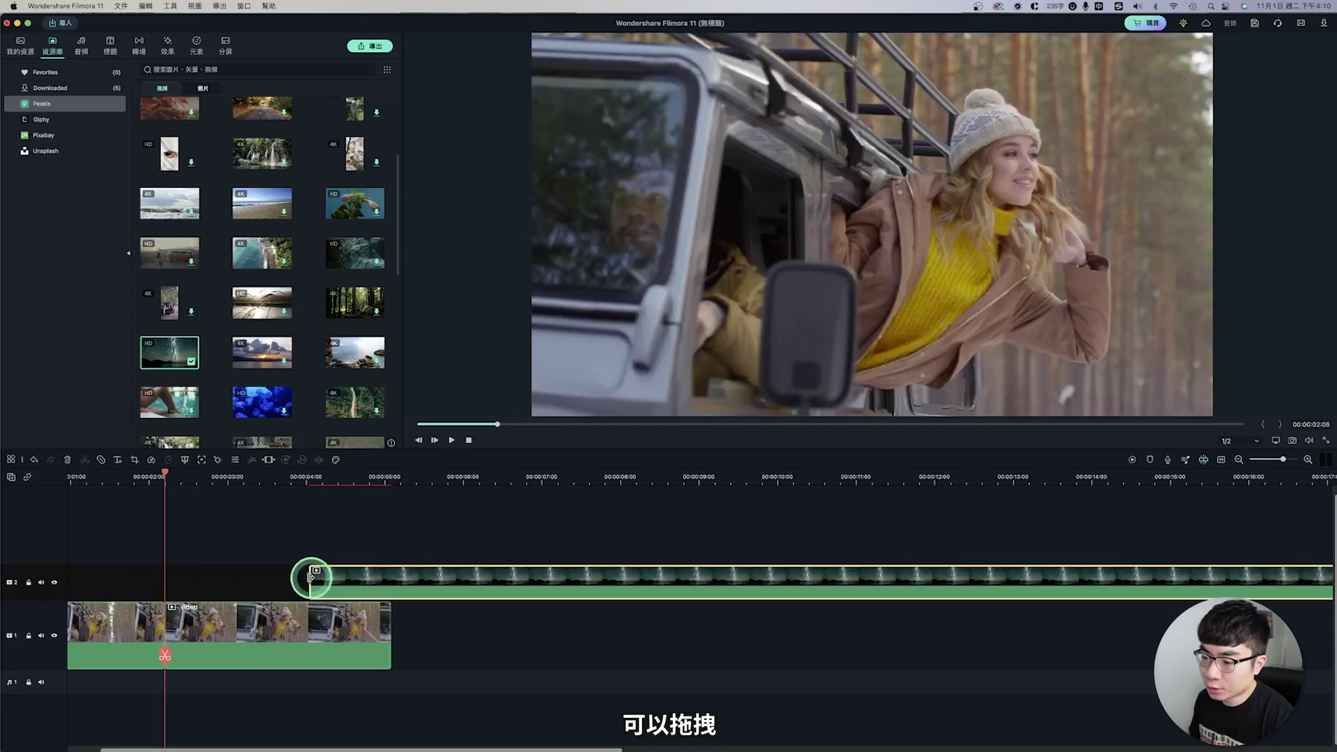
drag(379, 581, 180, 578)
click(231, 538)
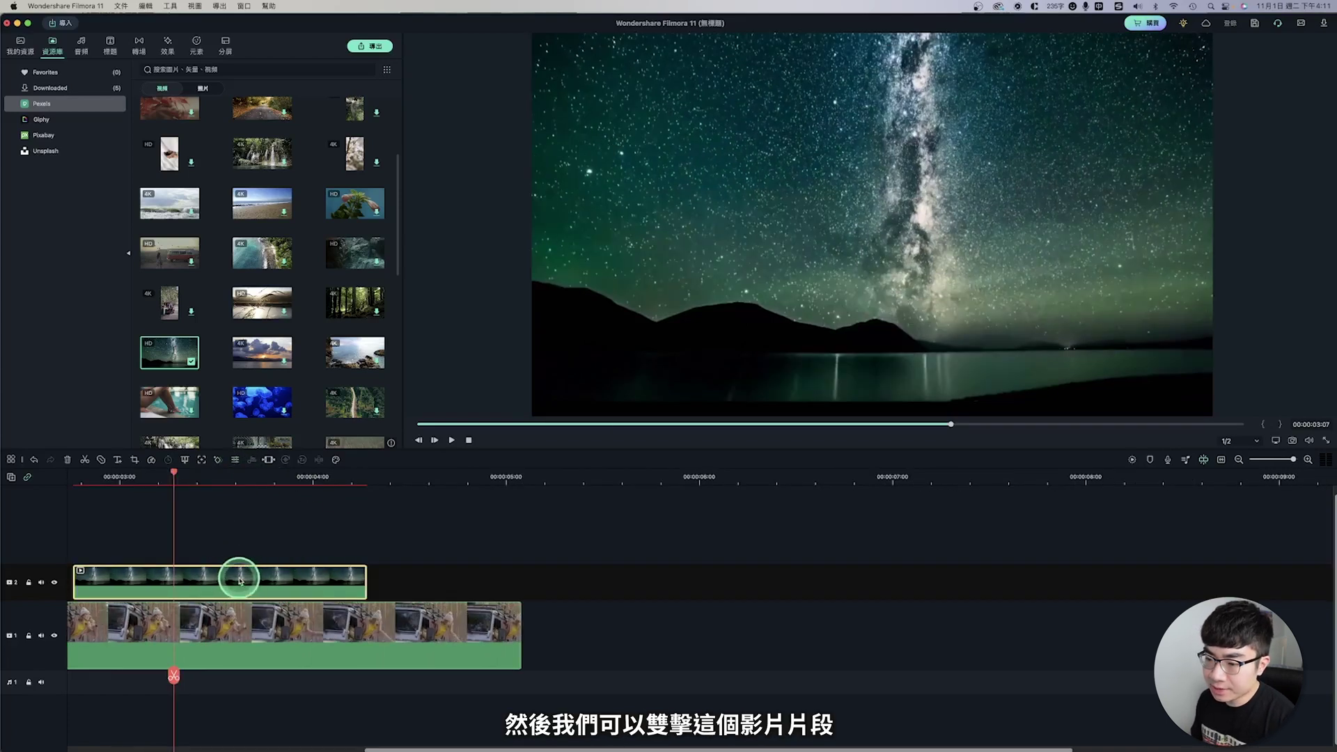
double_click(239, 580)
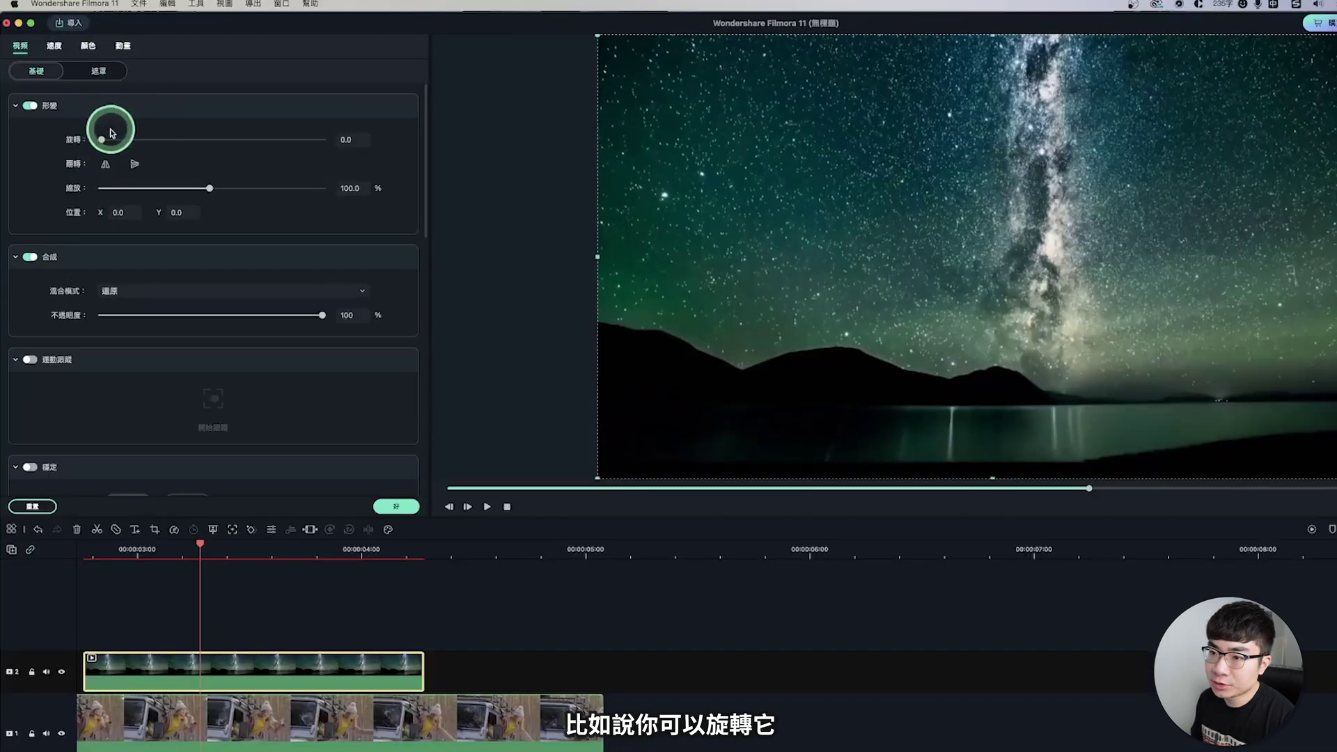
Shrink the starry overlay to 37.7% and place it in the top-right corner
drag(106, 136, 101, 139)
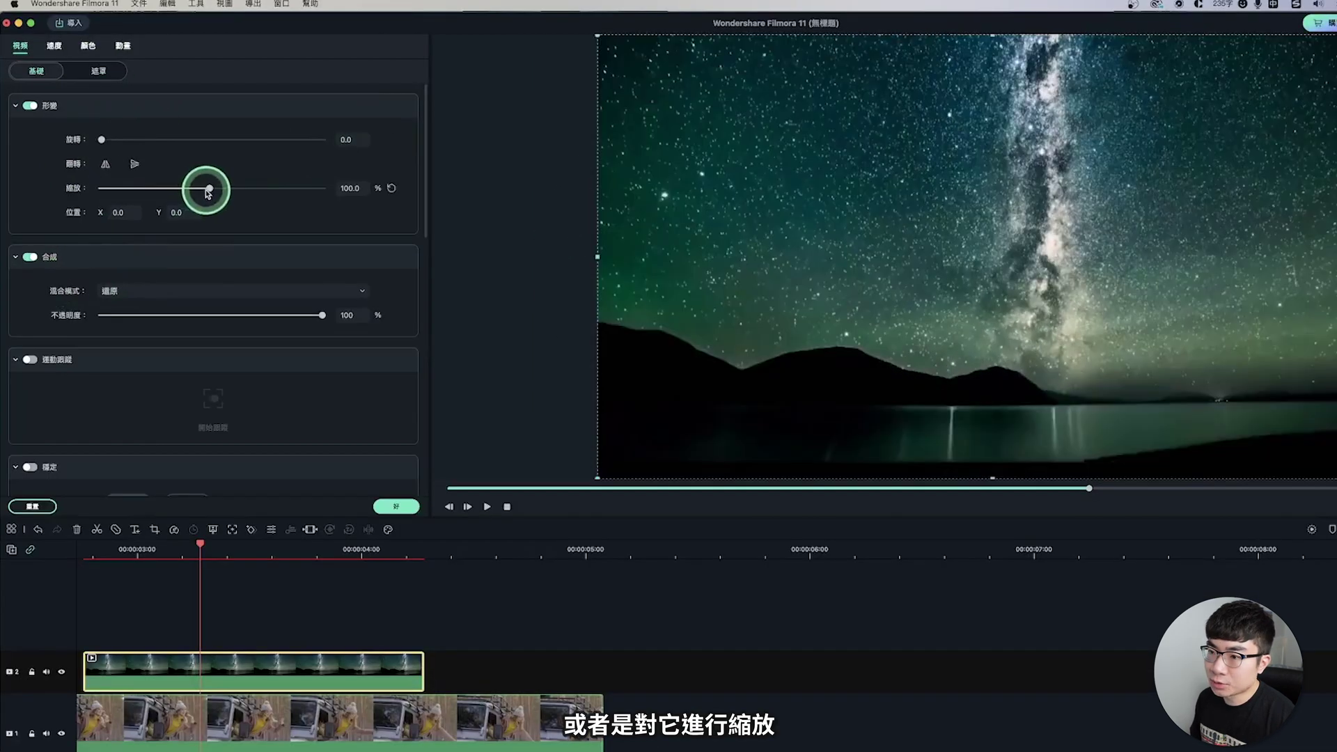
drag(209, 188, 140, 189)
mouse_move(933, 262)
mouse_down()
mouse_move(988, 222)
mouse_move(1160, 146)
mouse_up()
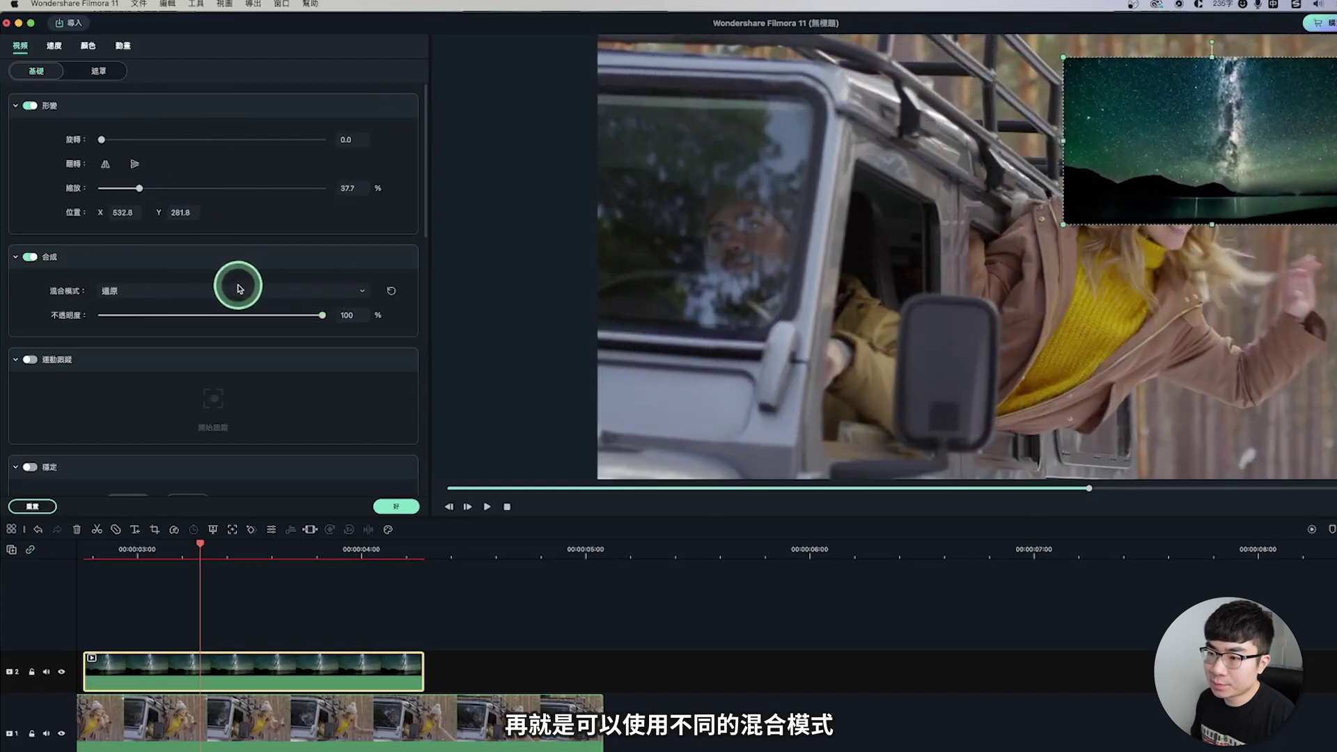
Check the blend modes, keeping Normal blending for the overlay
click(362, 290)
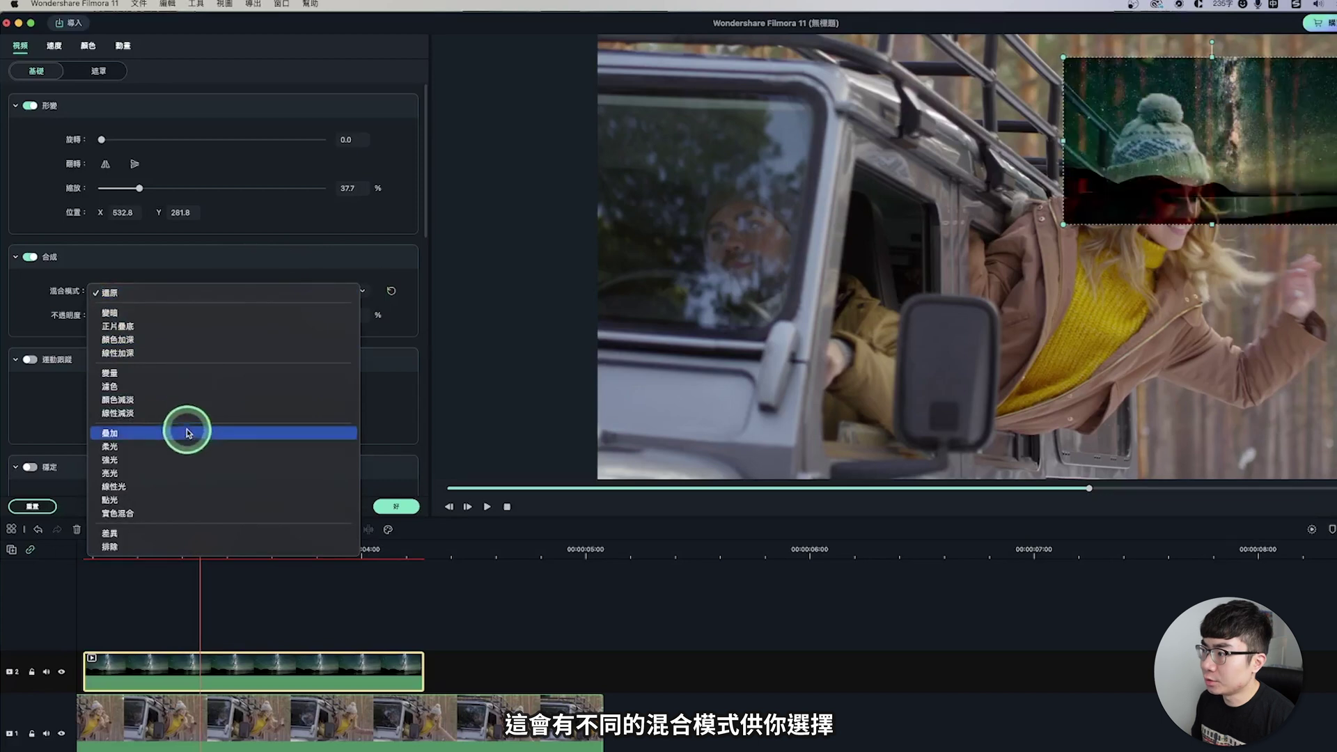
key(Escape)
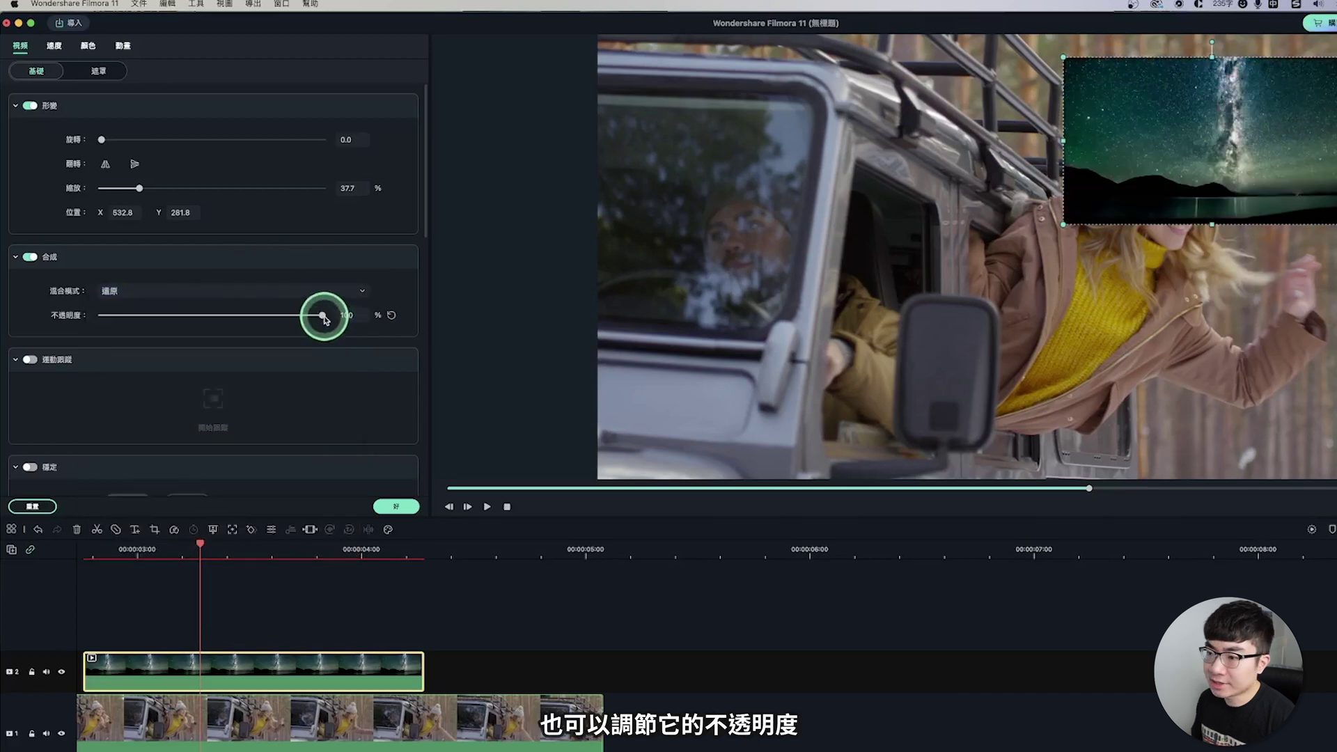
drag(319, 315, 322, 316)
scroll(253, 427, down, 3)
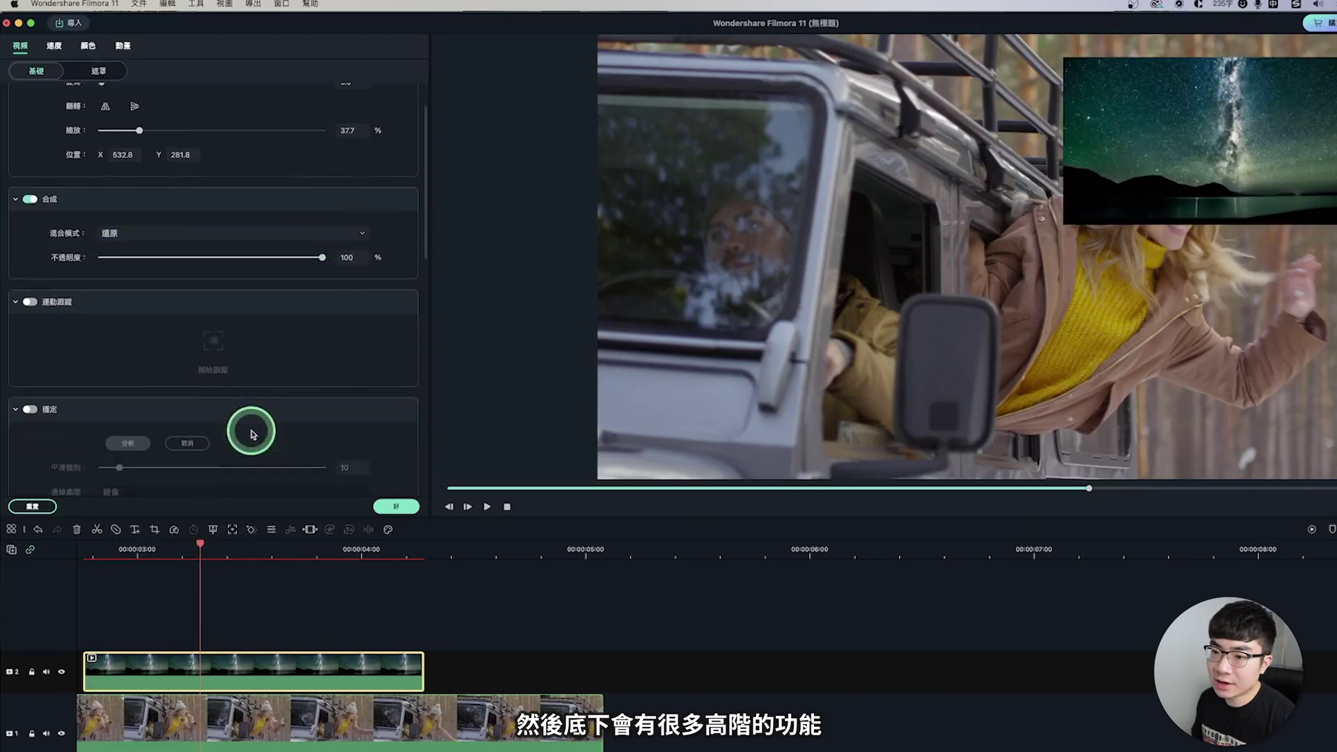
scroll(252, 432, down, 3)
scroll(250, 427, down, 2)
Browse the starry clip's mask settings
click(98, 70)
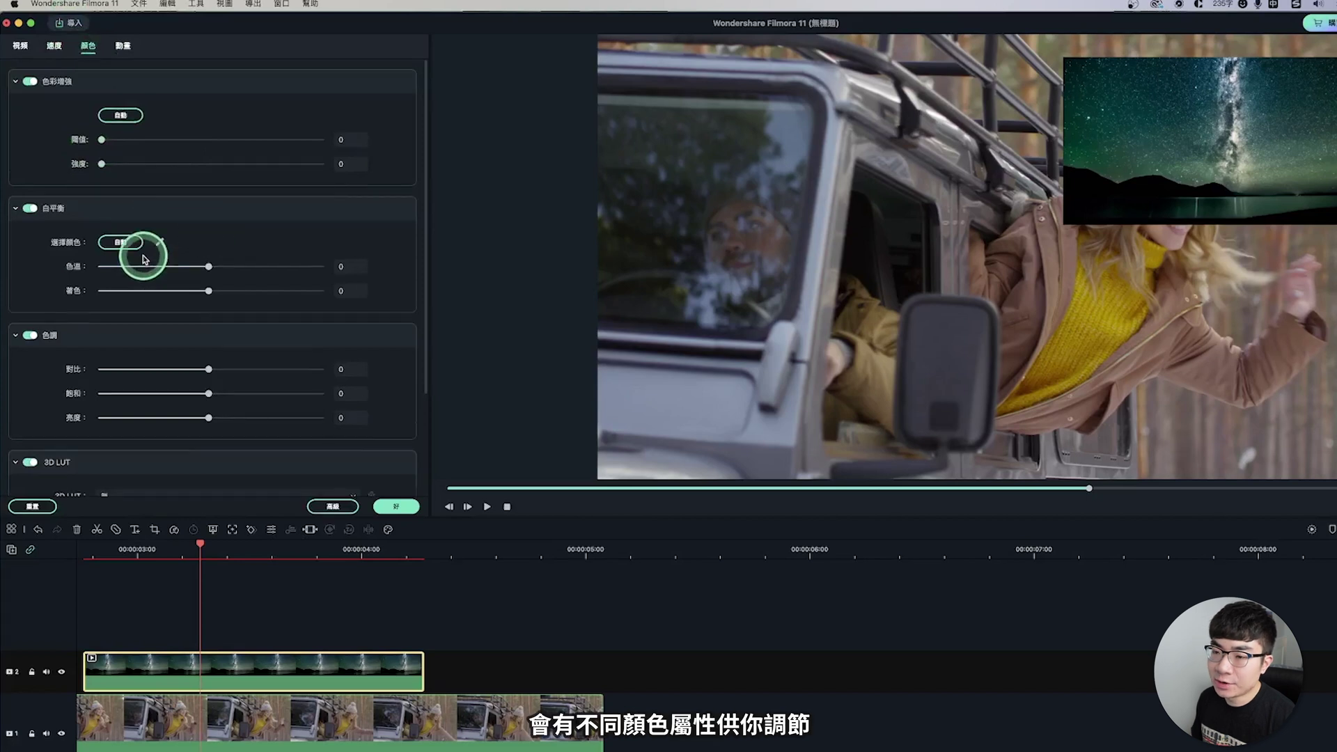
scroll(144, 257, down, 1)
scroll(139, 257, down, 3)
scroll(140, 257, down, 3)
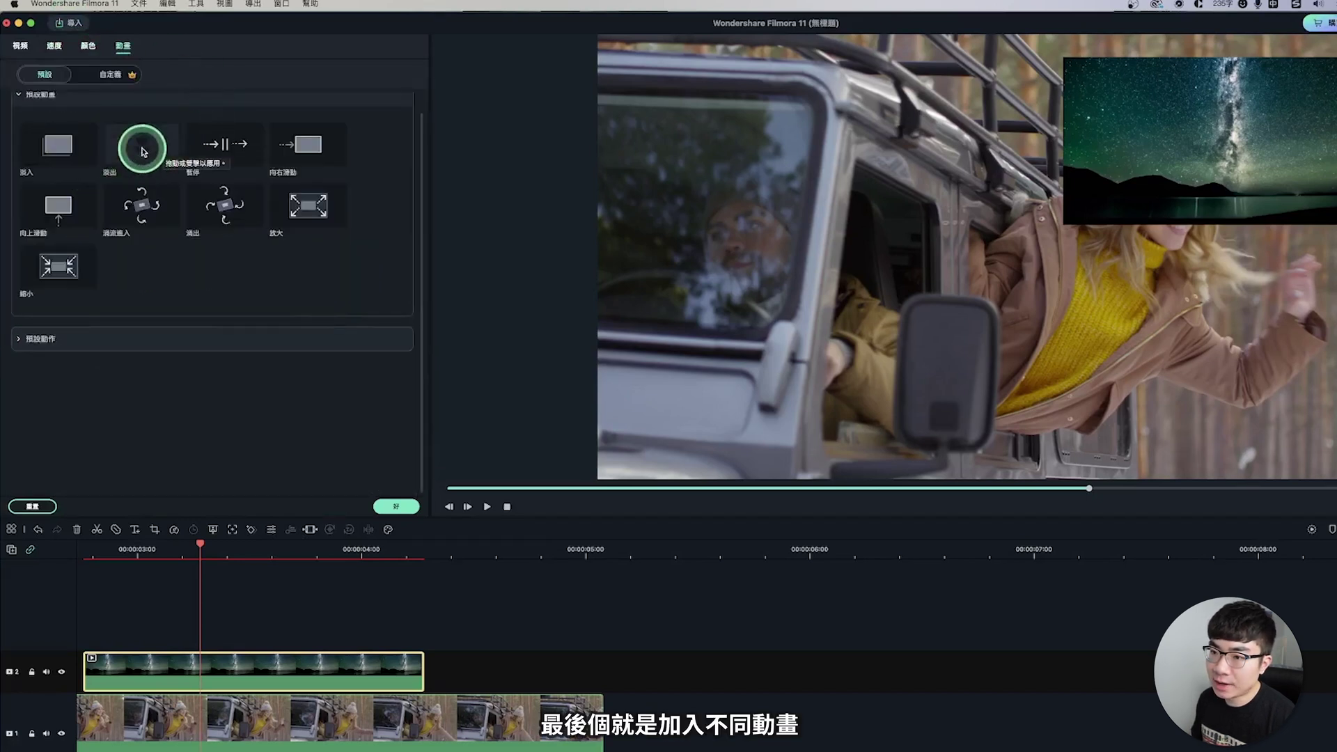
Apply the 向右滑動 animation to the starry overlay on track 2 and play it back
click(298, 151)
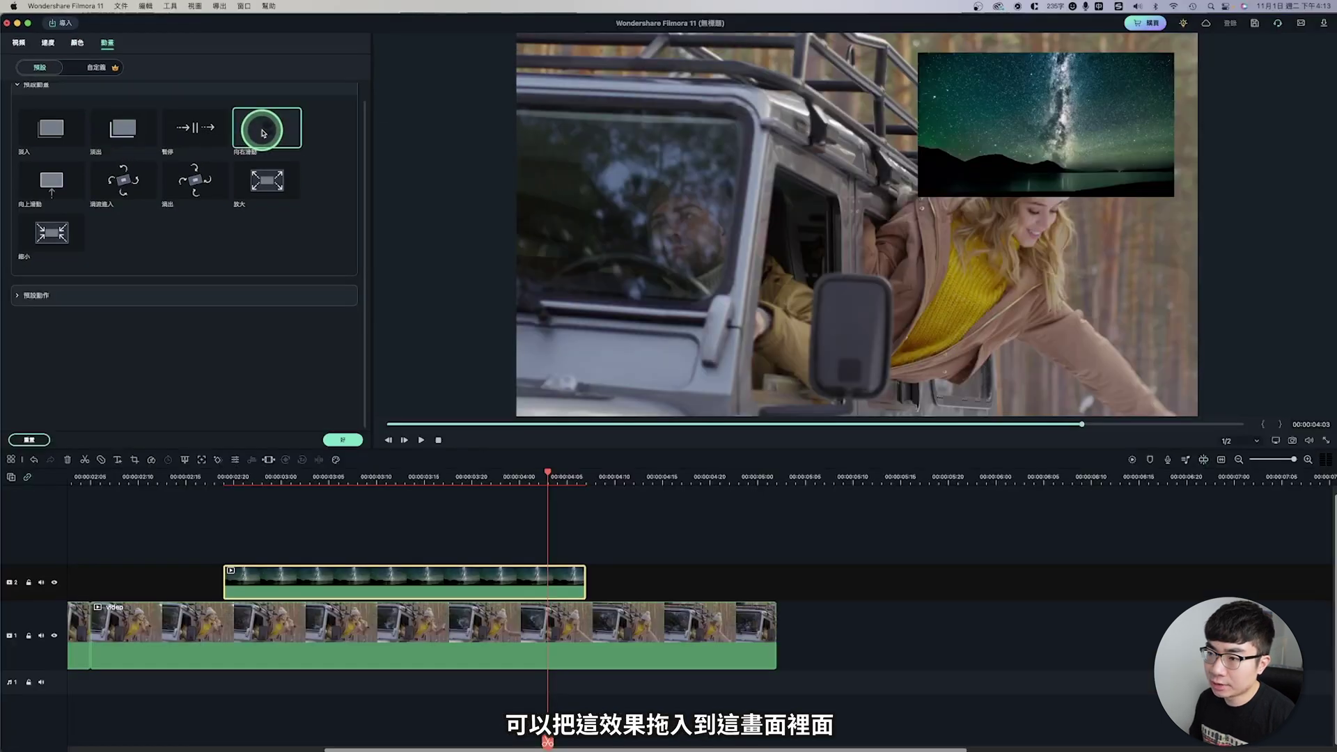
drag(377, 340, 386, 581)
click(345, 508)
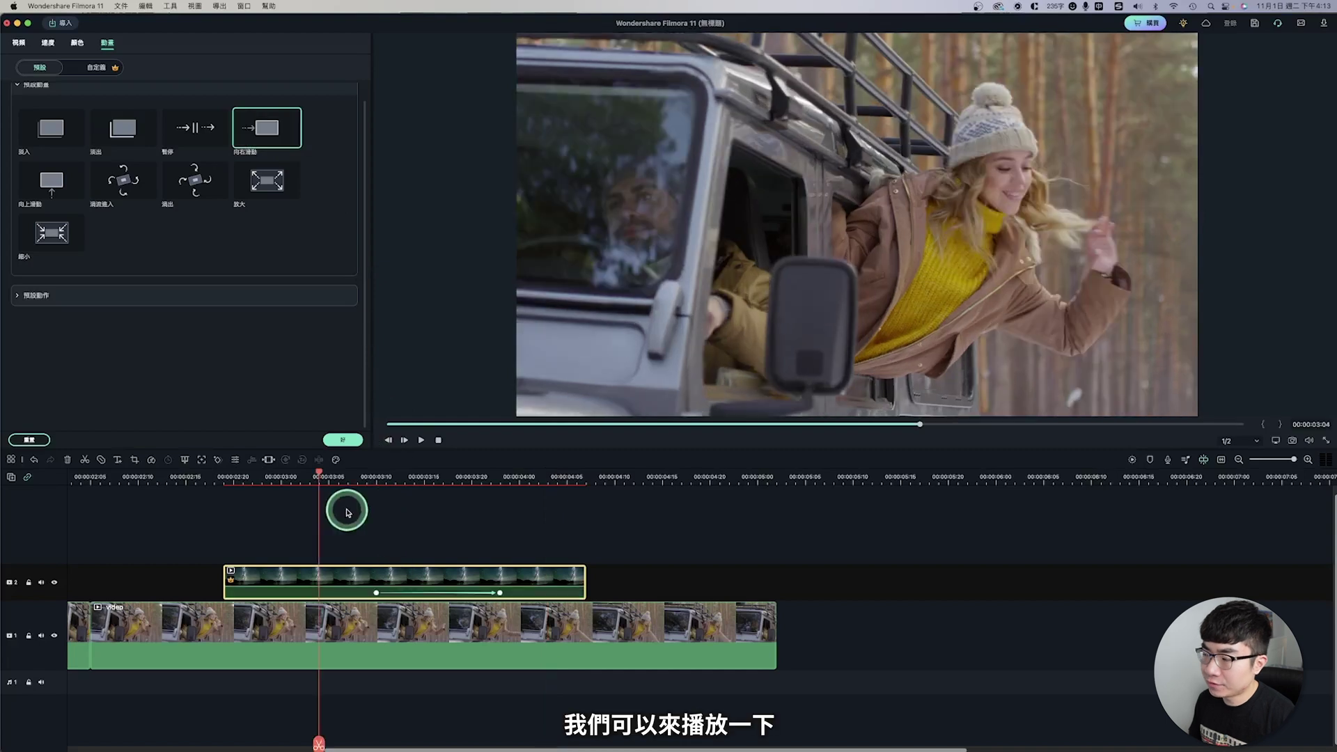
key(space)
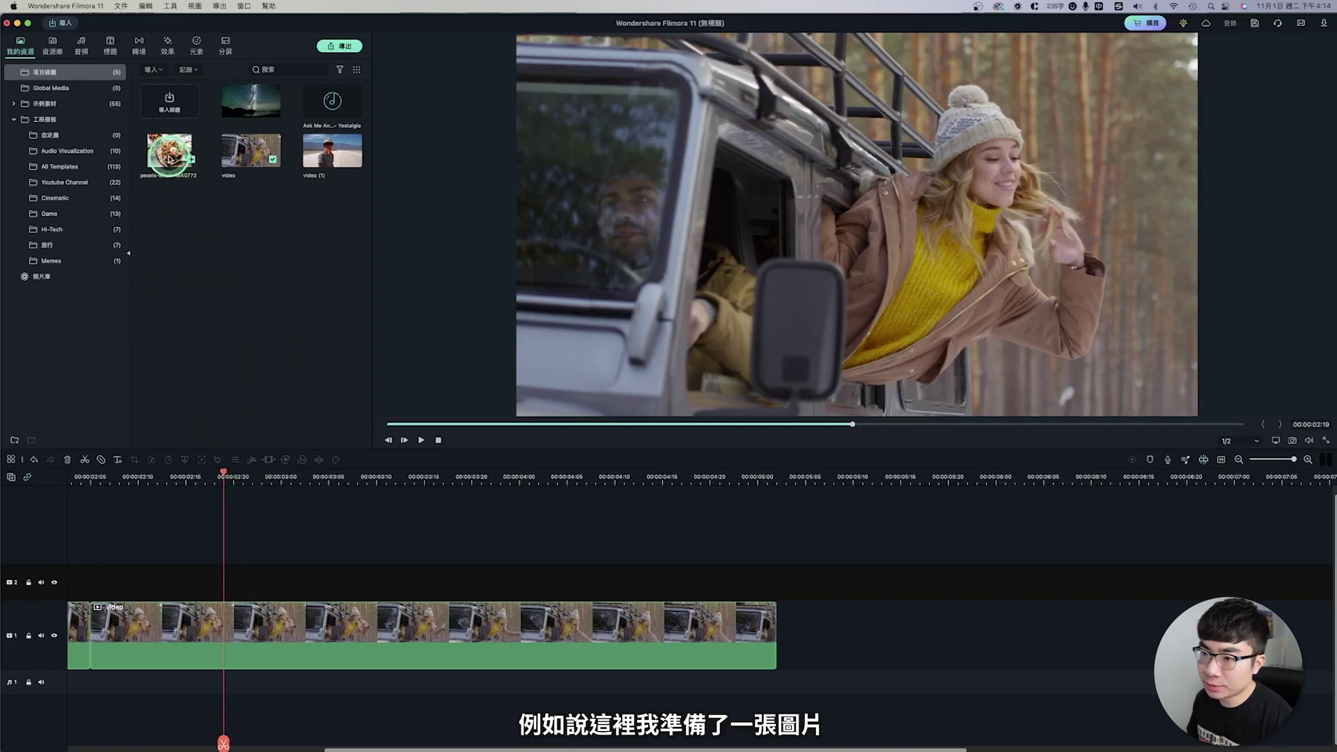
Add the food photo above the car clip and trim it at about 3:21
mouse_move(170, 159)
mouse_down()
mouse_move(213, 564)
mouse_move(430, 563)
mouse_up()
click(468, 585)
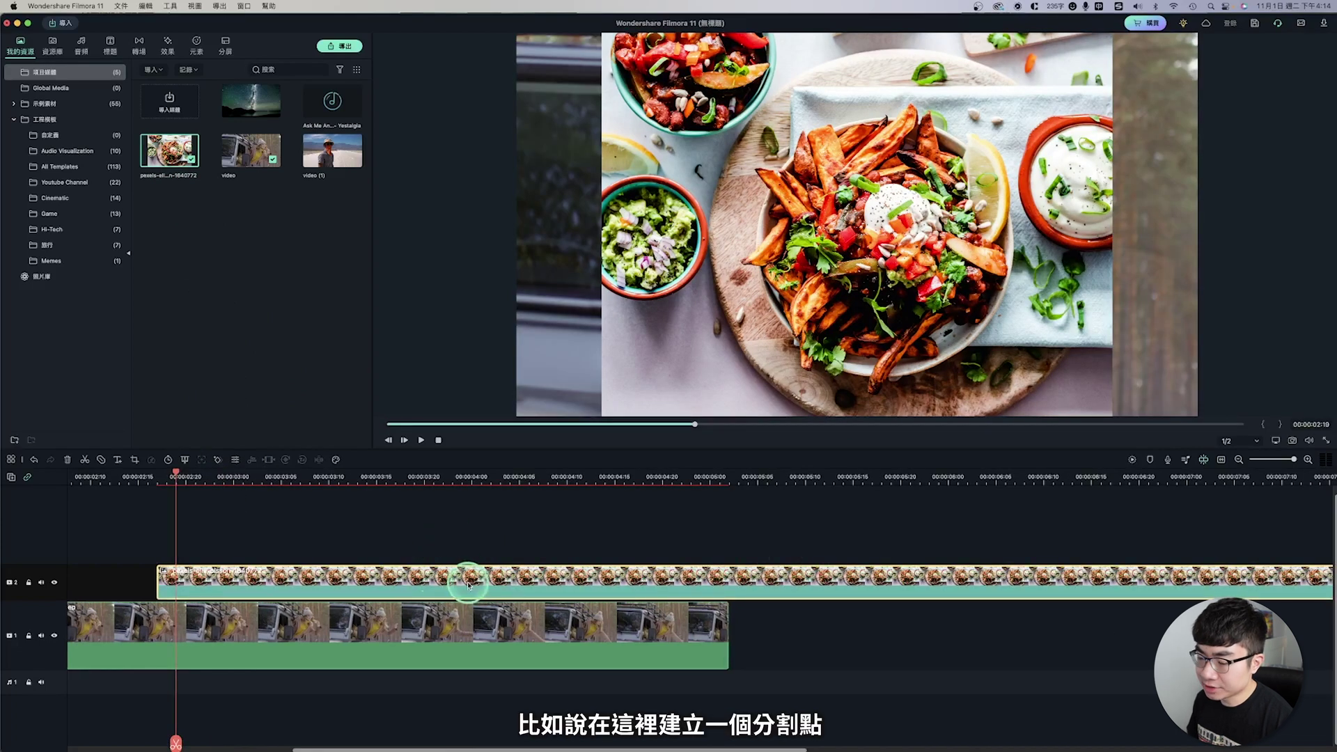
click(474, 610)
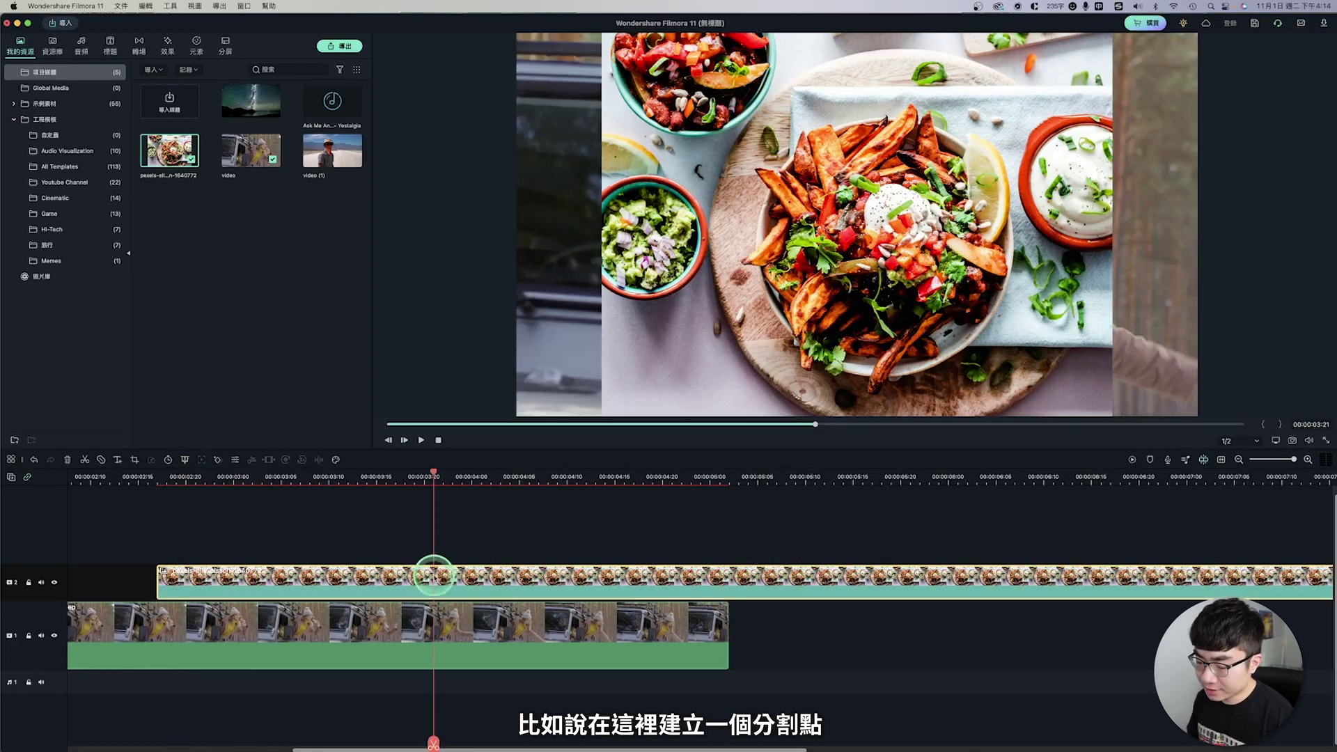
key(Delete)
click(323, 592)
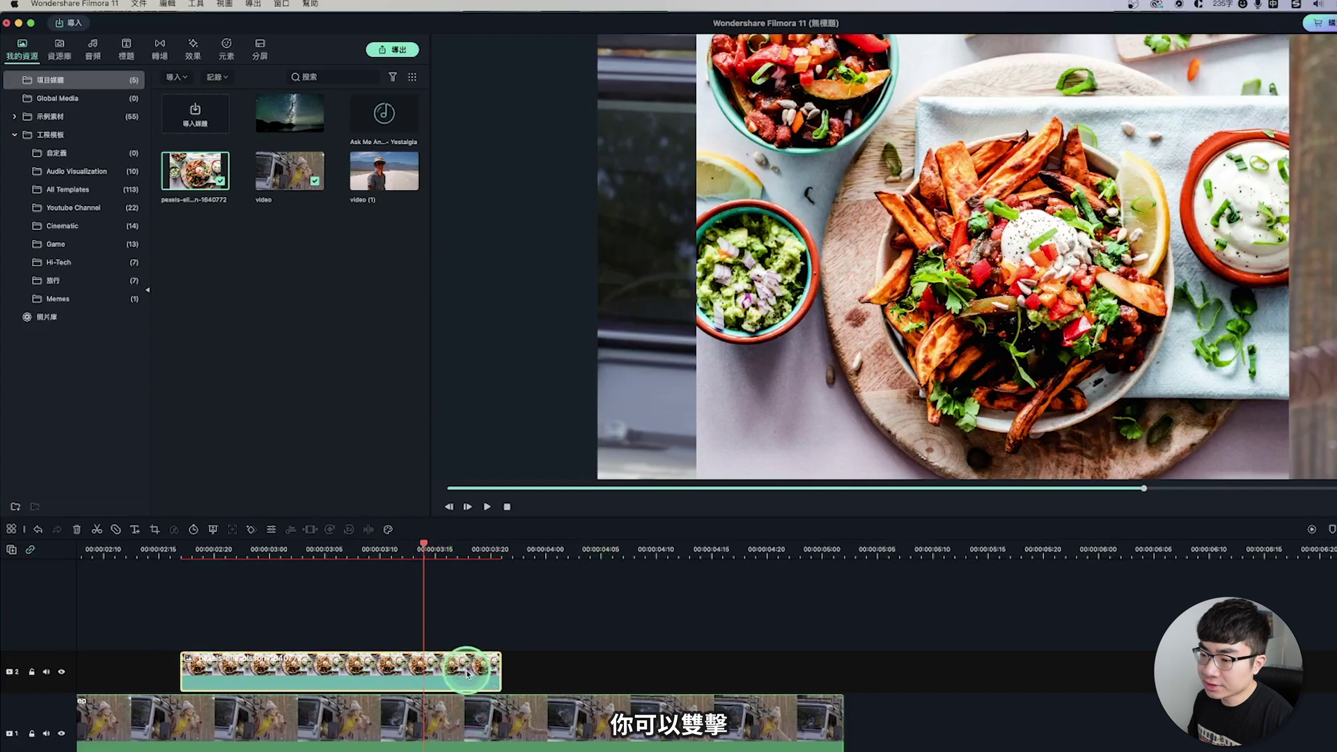
double_click(467, 673)
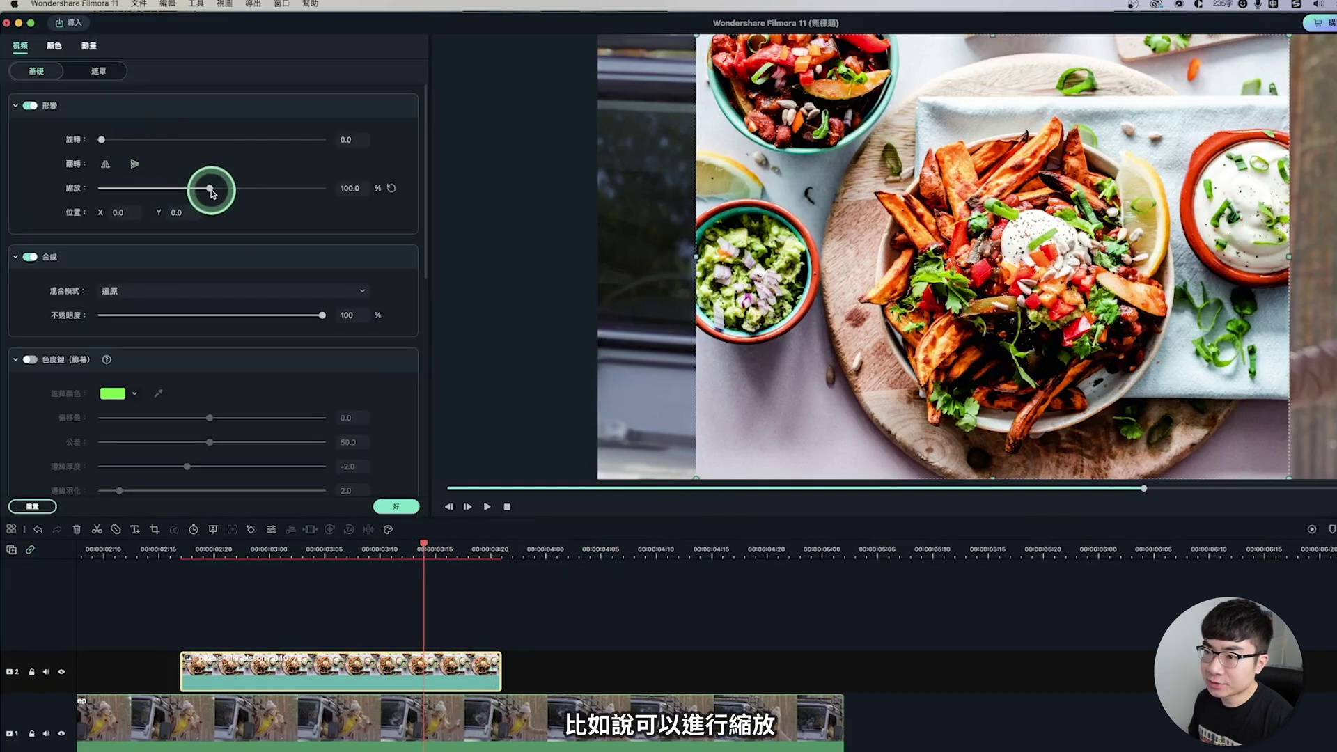
Scale the food photo to 42.2% and move it into a small inset near the top centre
drag(211, 193, 183, 192)
drag(994, 237, 773, 159)
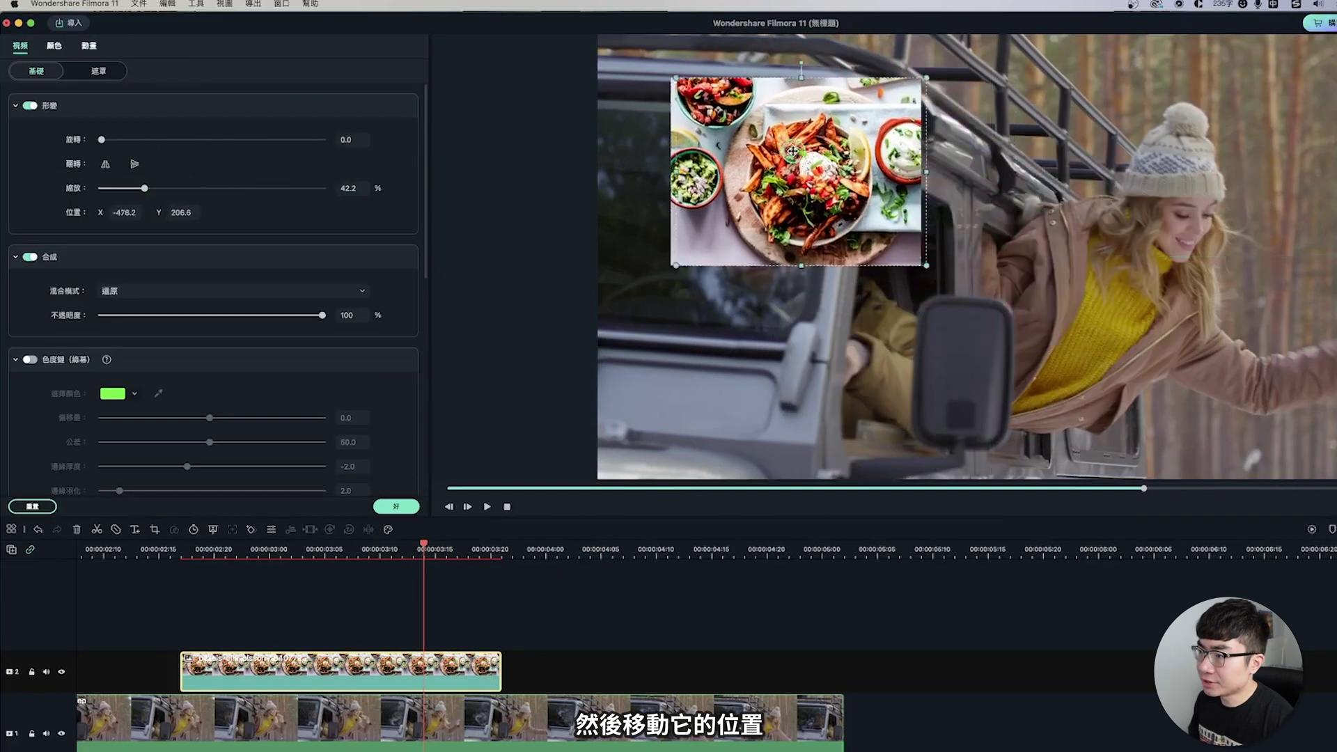
scroll(149, 400, down, 3)
scroll(149, 401, down, 3)
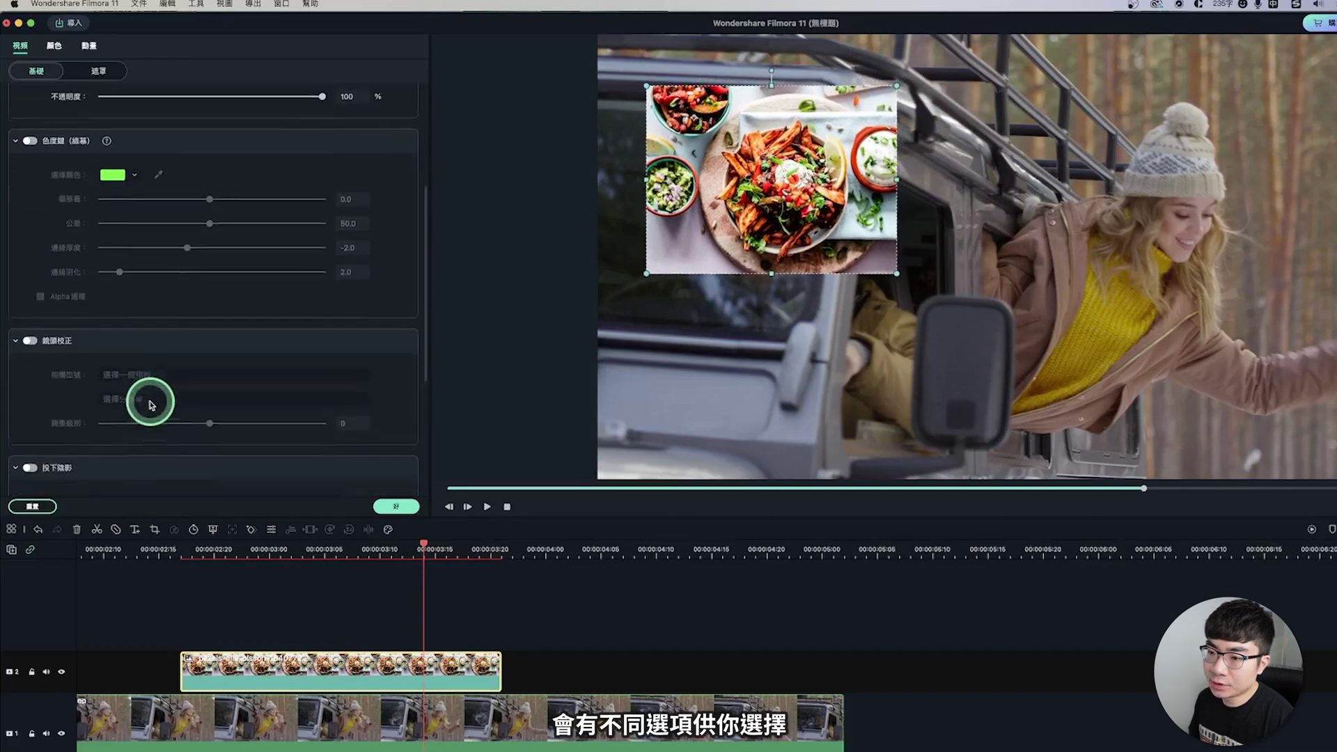
scroll(149, 400, down, 3)
scroll(149, 401, down, 3)
click(54, 46)
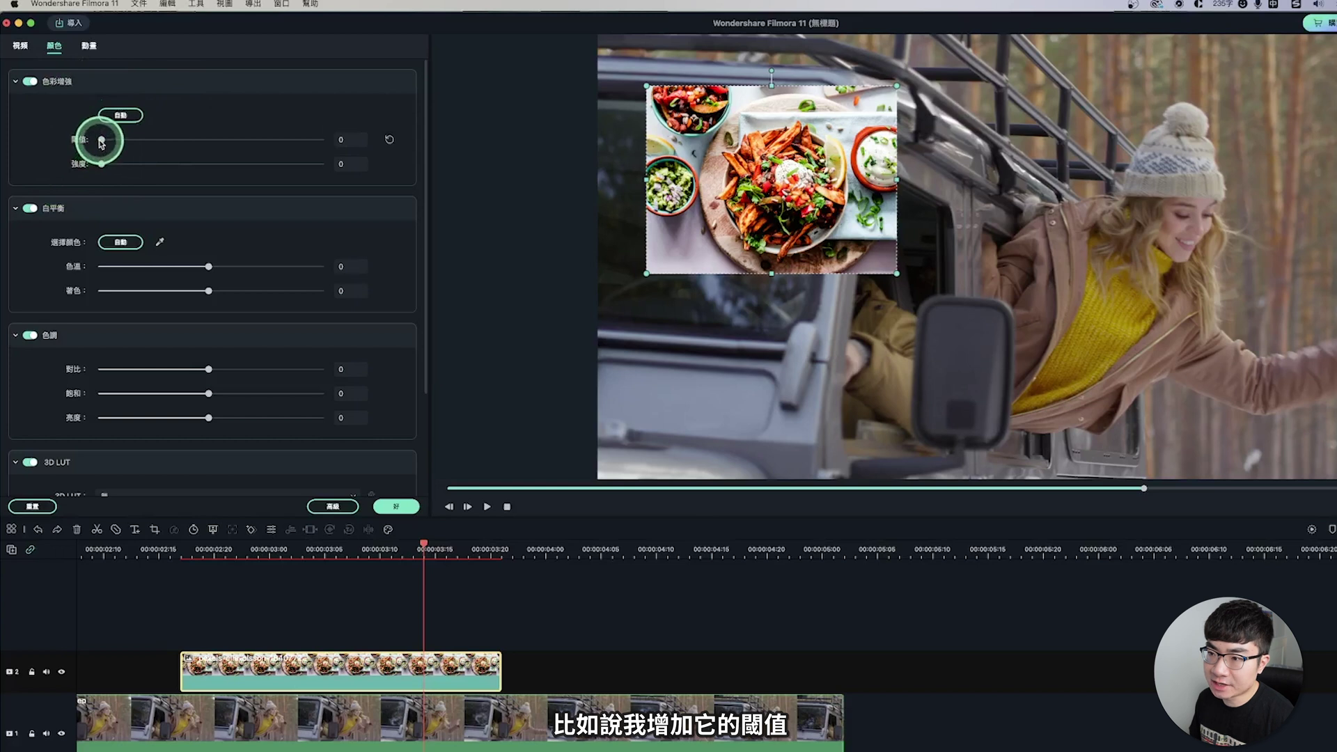
Grade the food photo: threshold 33, strength 26, temperature 33, contrast 15, saturation 18, brightness 12
drag(133, 144, 172, 149)
click(104, 164)
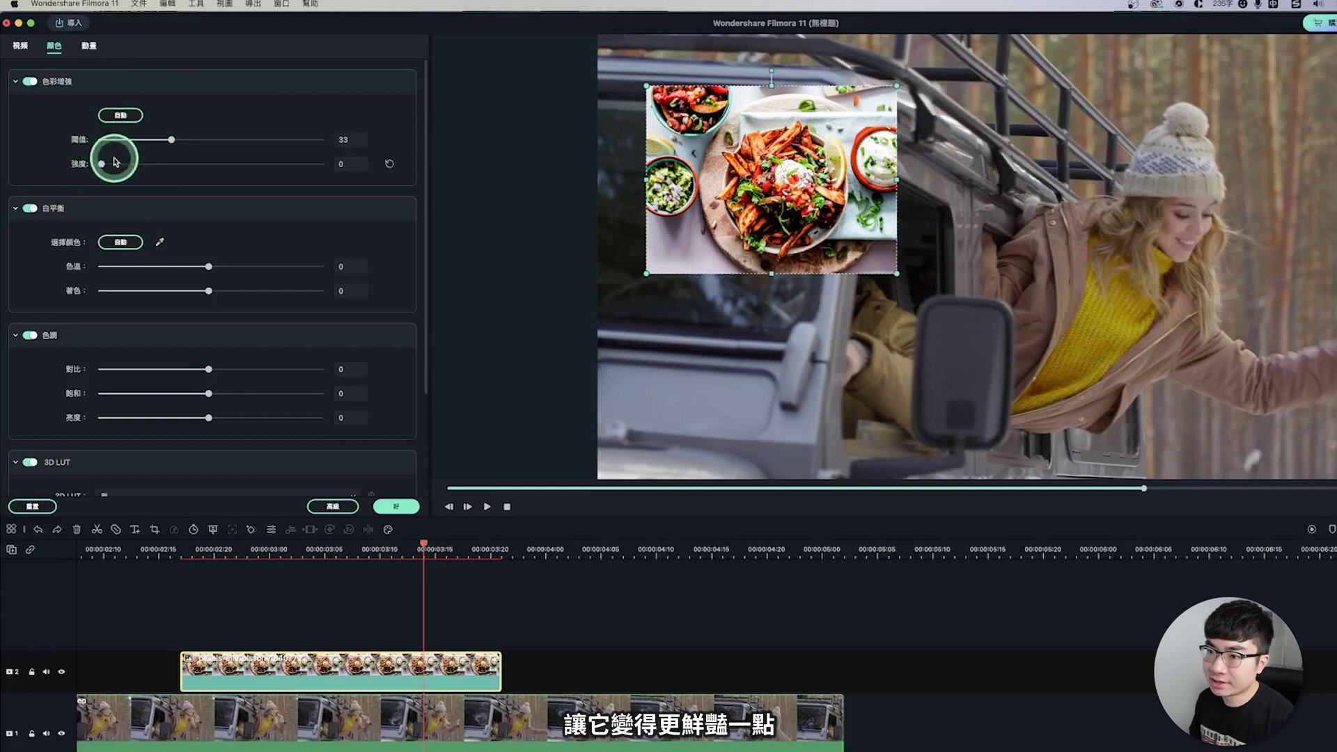
drag(110, 166, 155, 165)
click(208, 270)
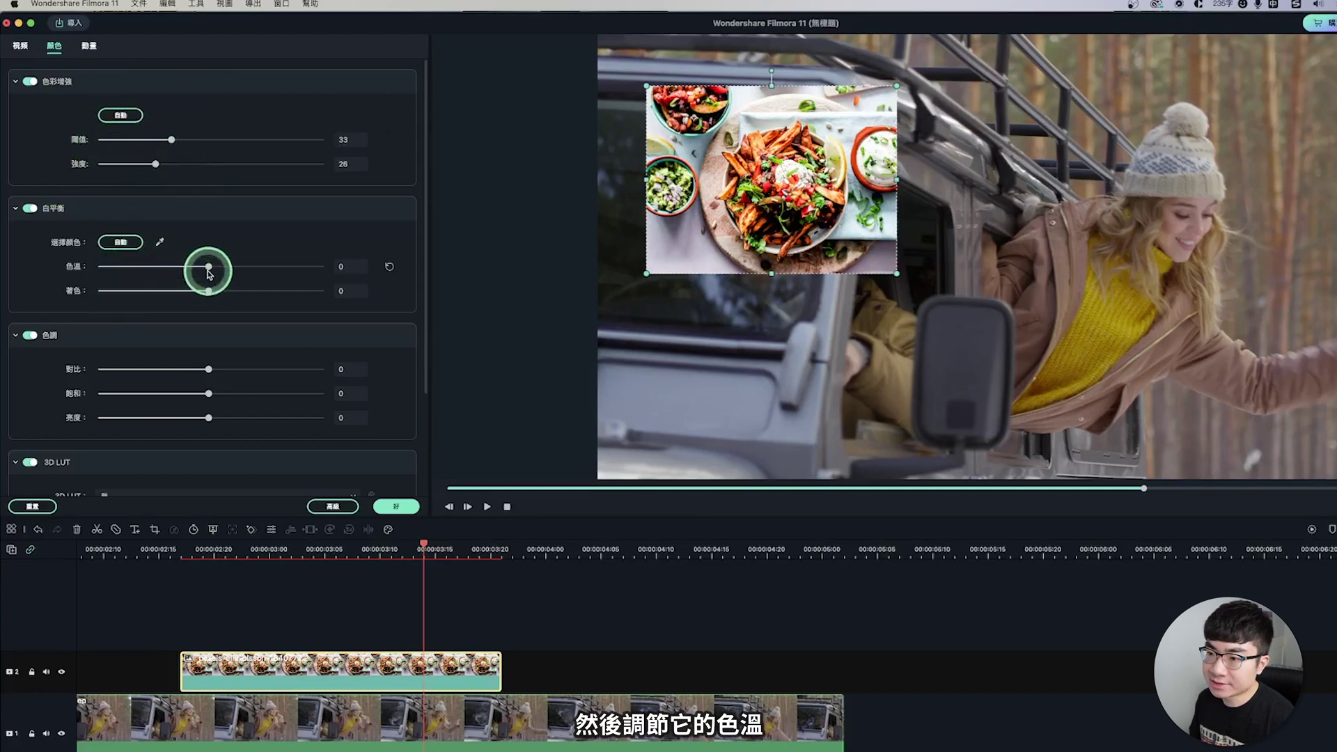
mouse_move(211, 270)
mouse_down()
mouse_move(257, 273)
mouse_move(246, 272)
mouse_up()
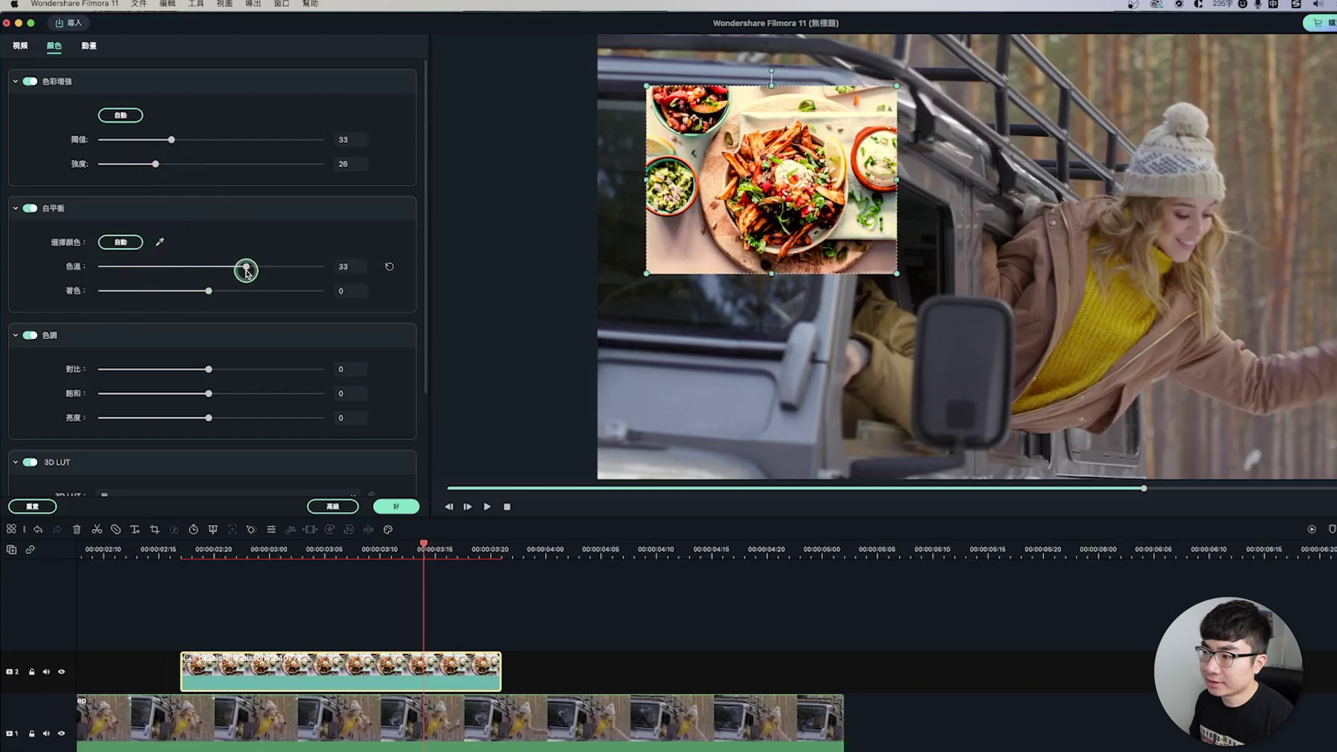
click(208, 370)
mouse_move(211, 396)
mouse_down()
mouse_move(231, 395)
mouse_move(222, 418)
mouse_up()
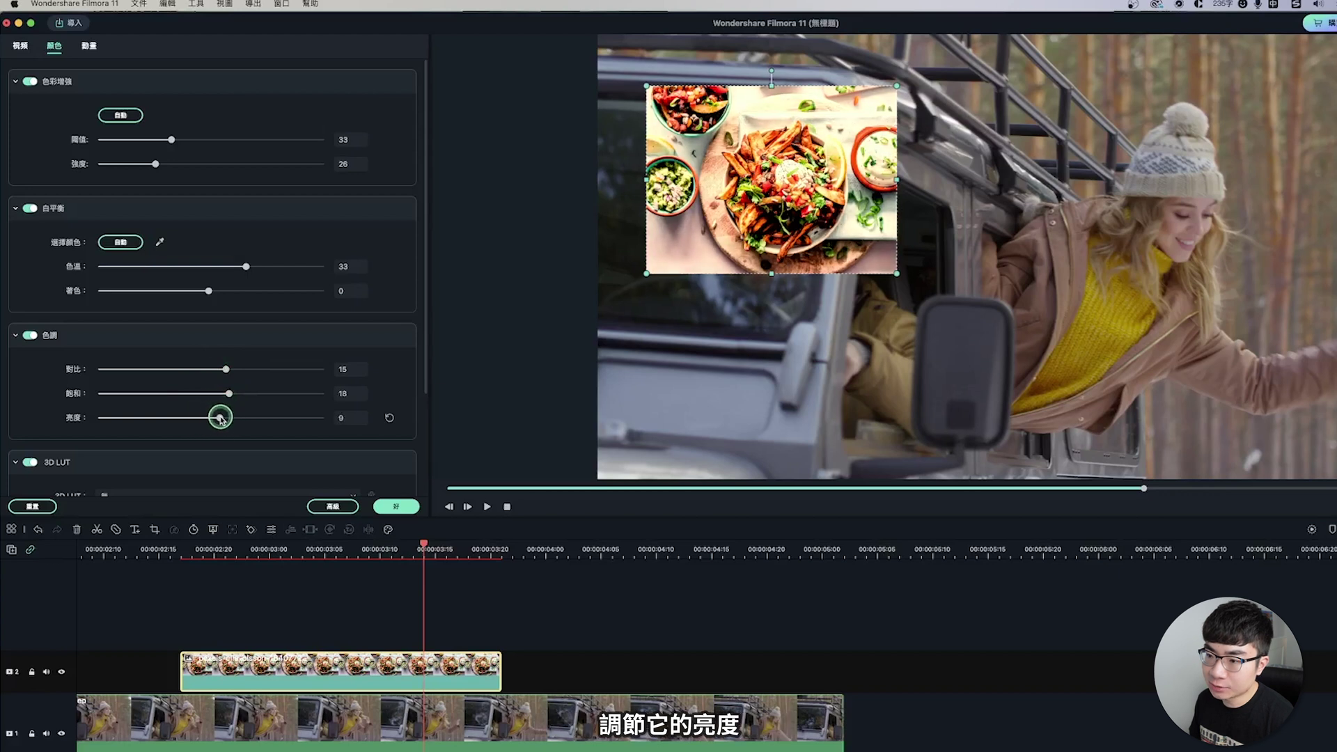
scroll(215, 415, down, 3)
click(329, 364)
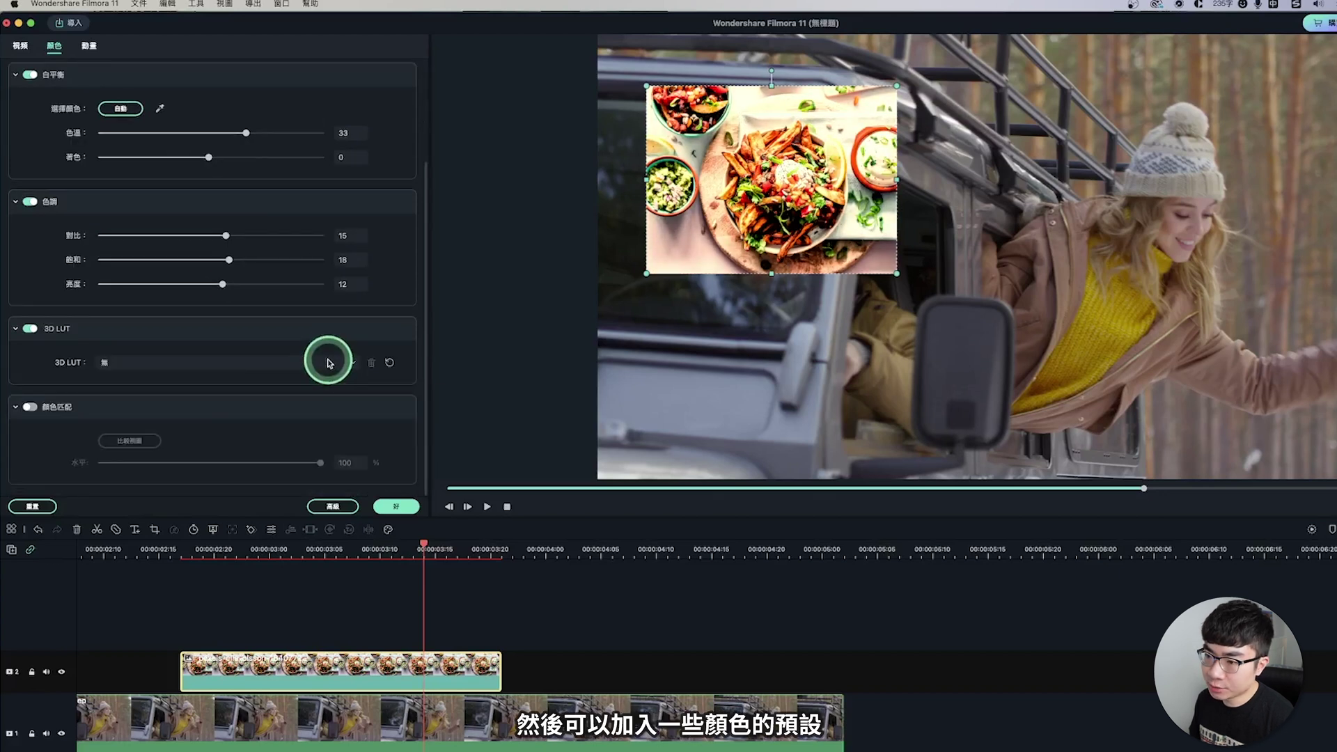
drag(329, 364, 218, 465)
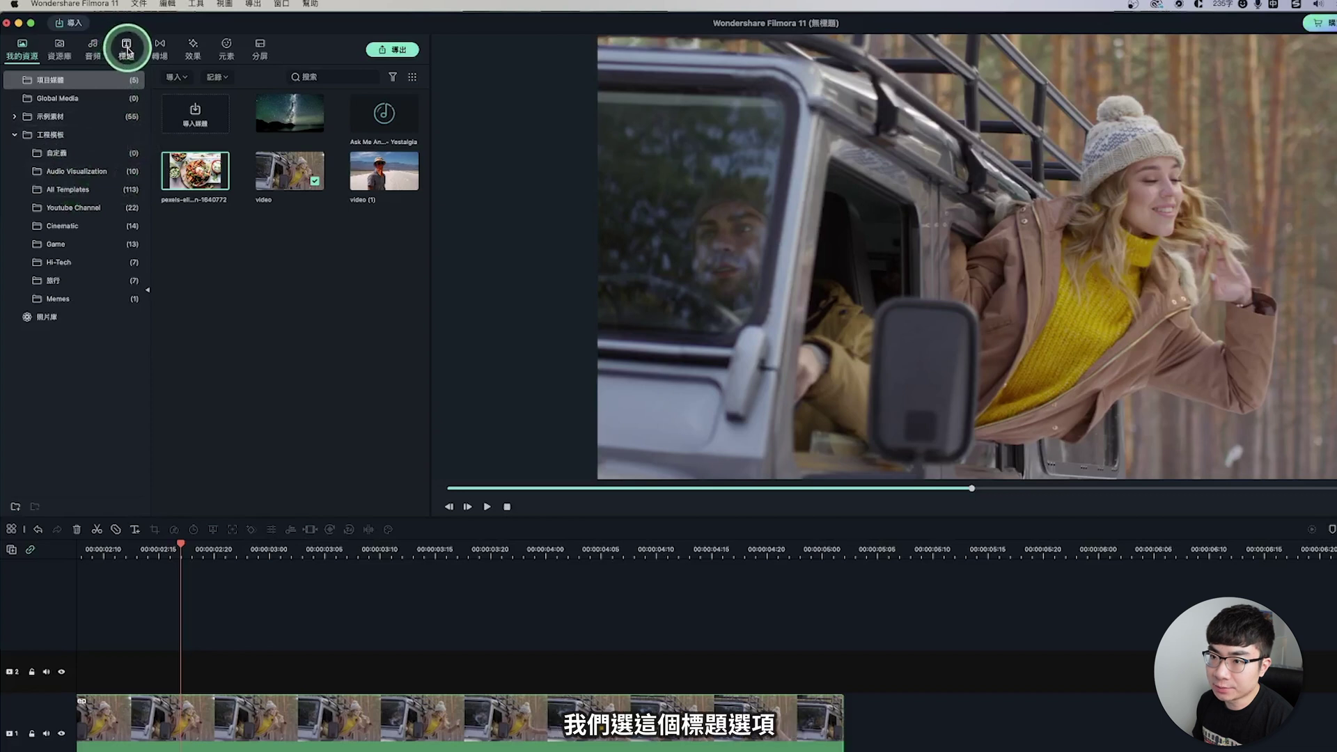
Place the Title 32 template on track 2 above the car footage
click(128, 49)
scroll(271, 275, down, 5)
scroll(275, 278, down, 9)
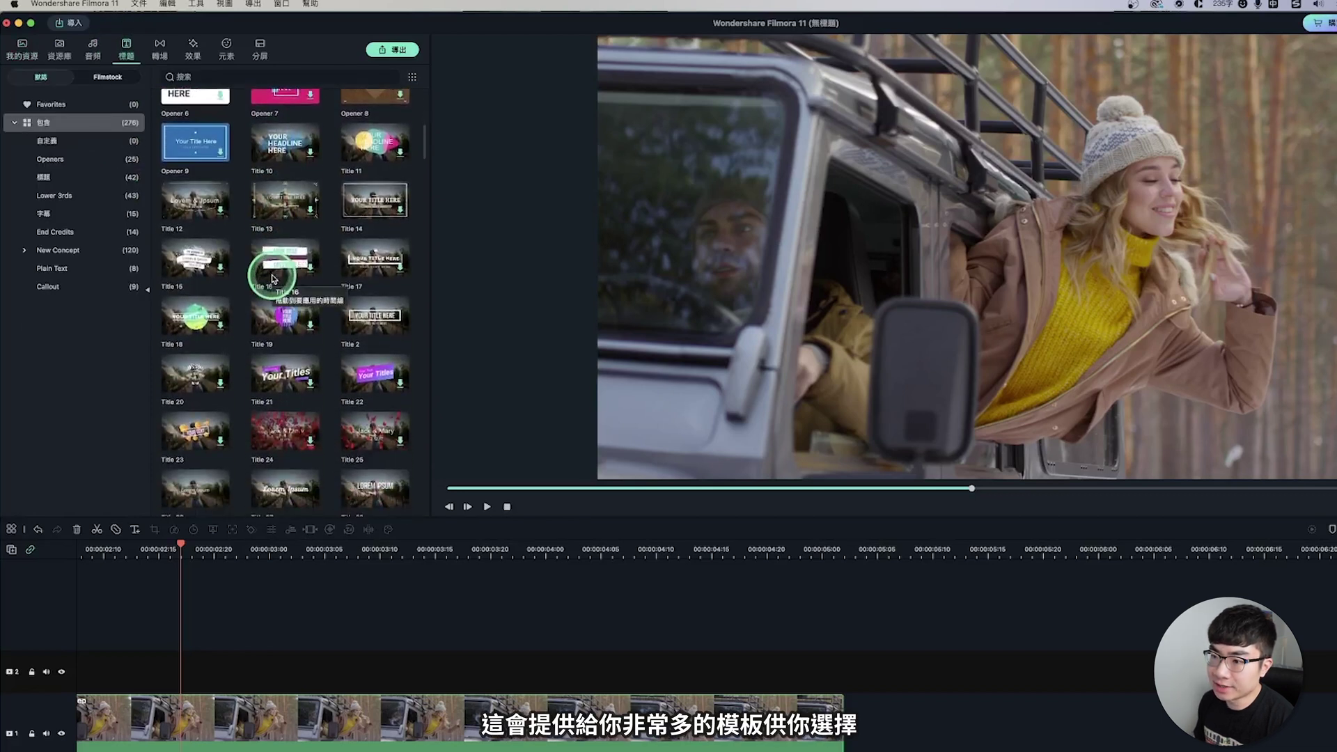
click(285, 286)
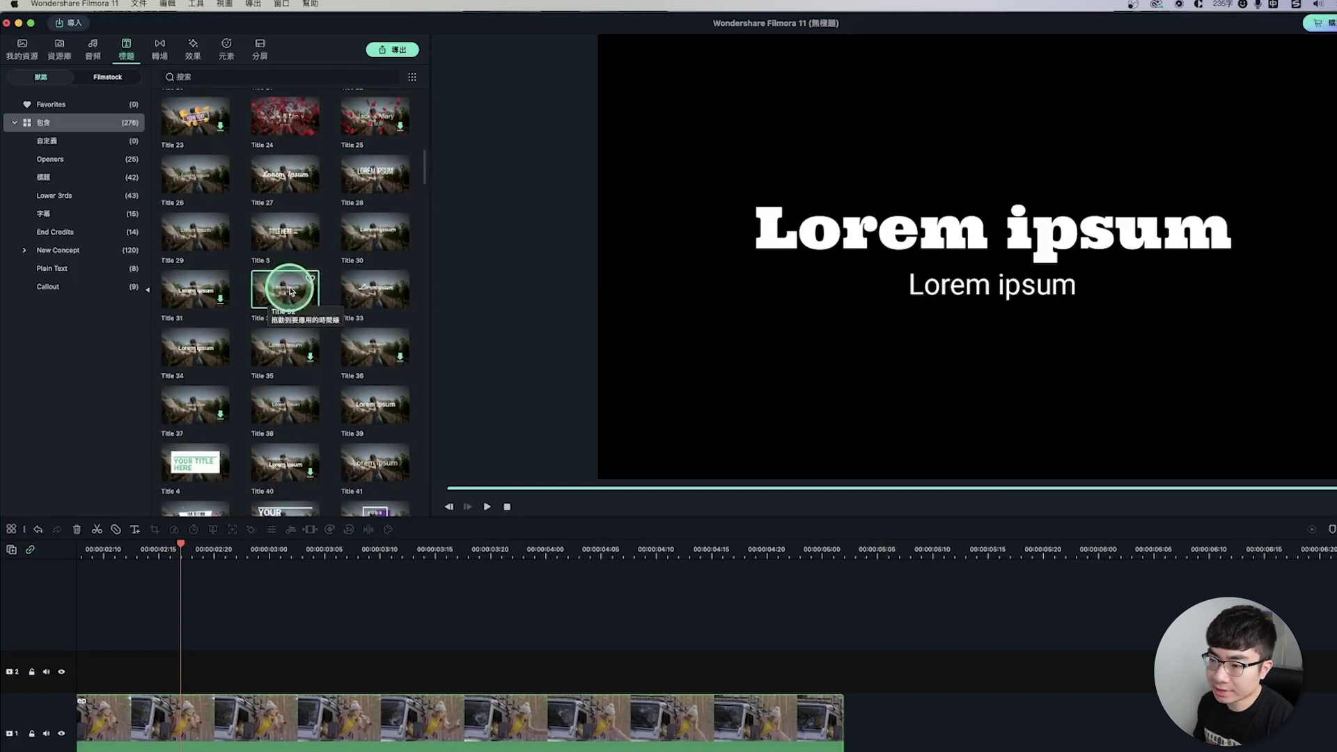
drag(291, 291, 187, 682)
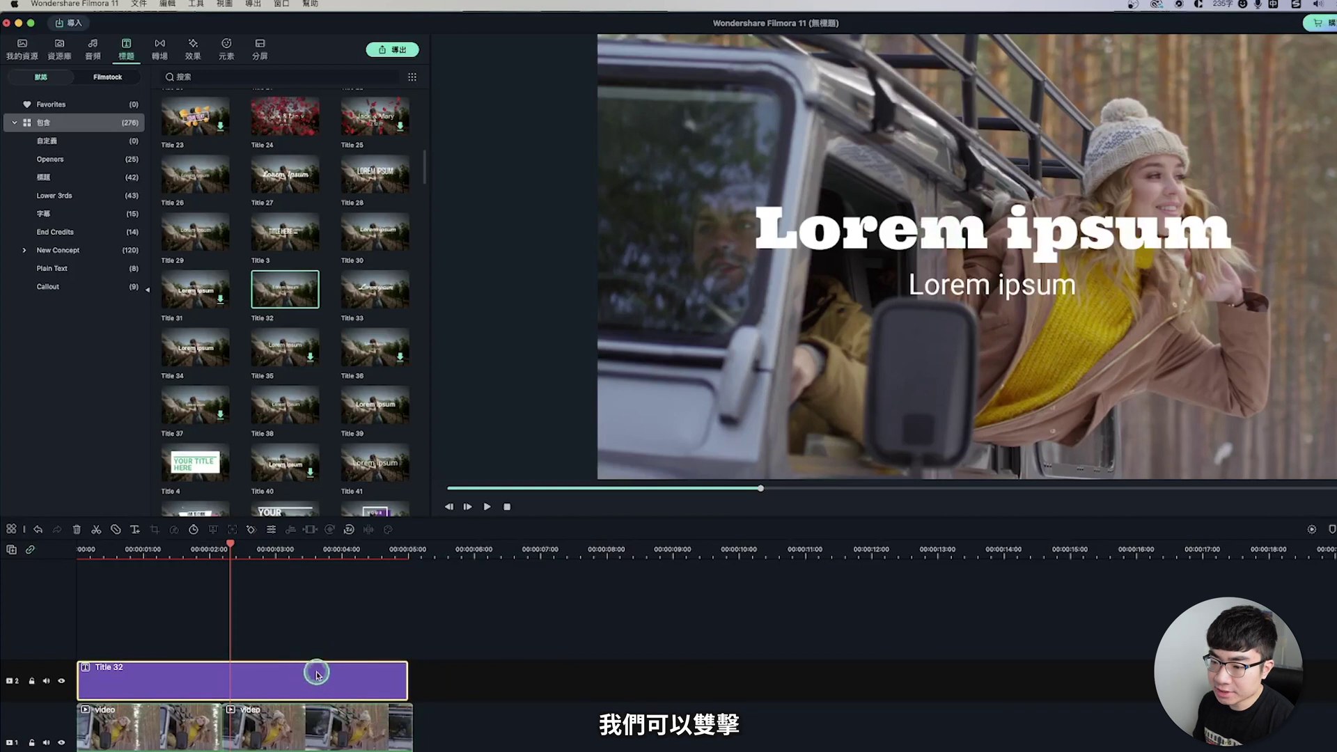
double_click(317, 674)
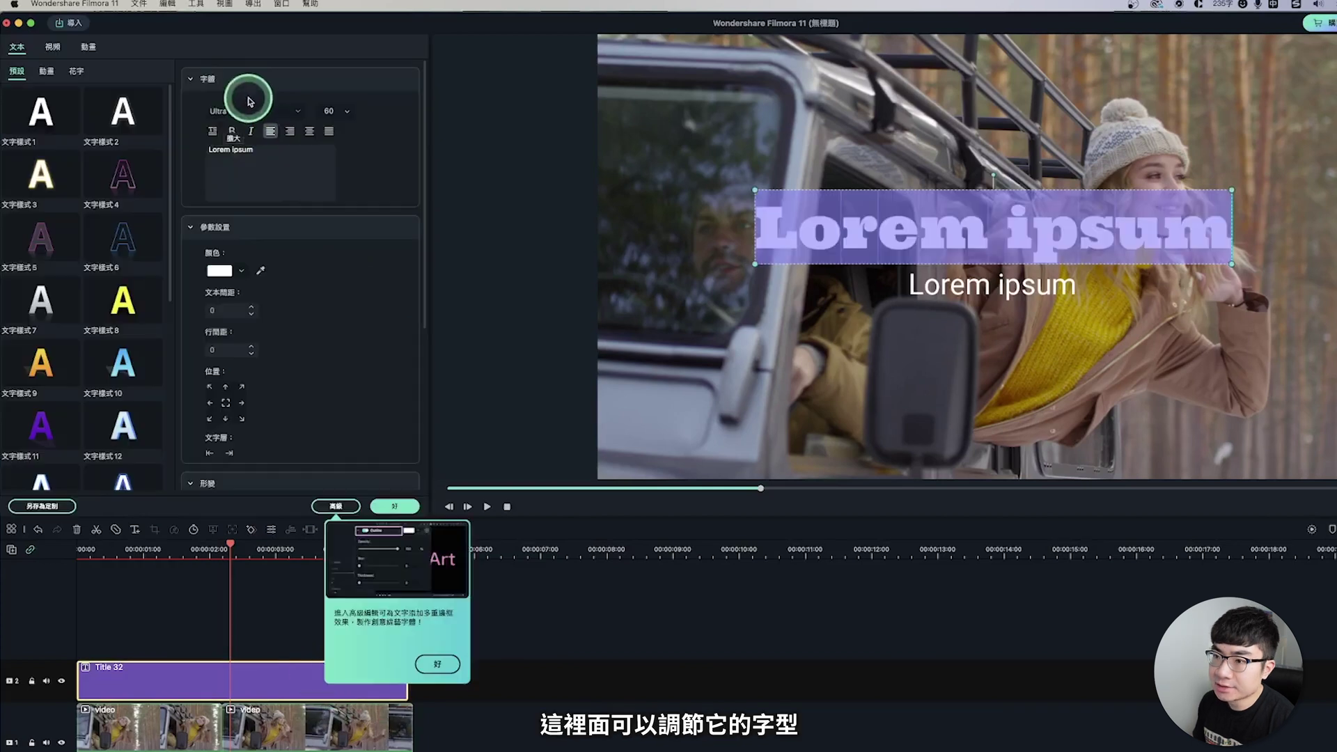
Replace the title's Lorem ipsum headline with 旅遊日記 and set its font size to 120
click(292, 108)
click(261, 144)
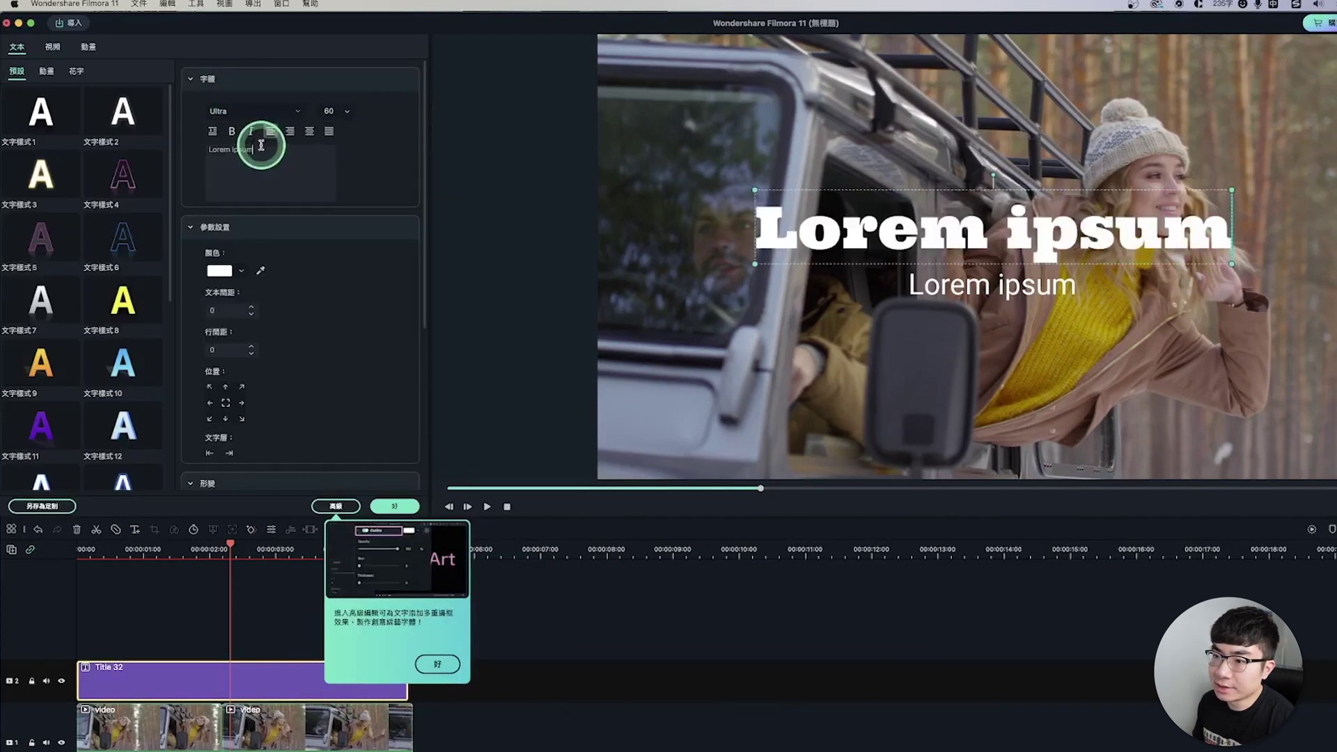
triple_click(207, 149)
text(旅遊日記)
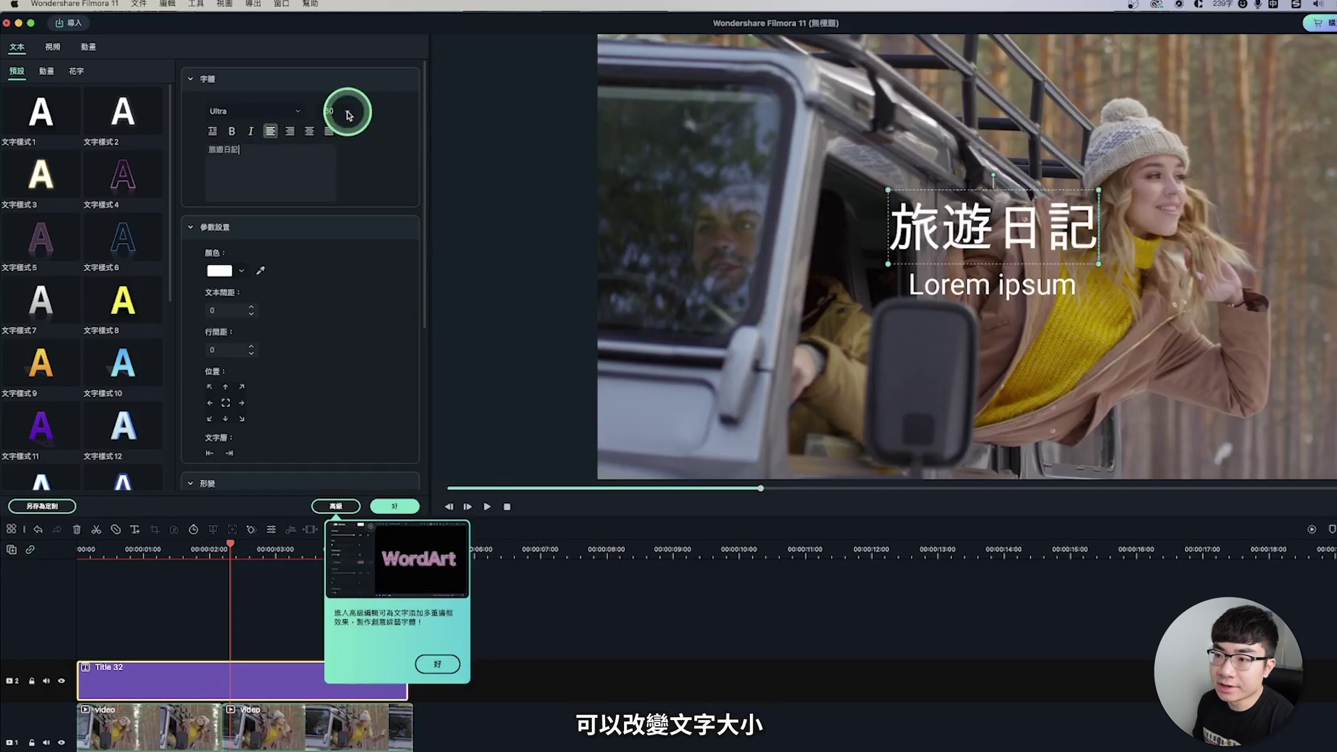
click(348, 113)
click(347, 300)
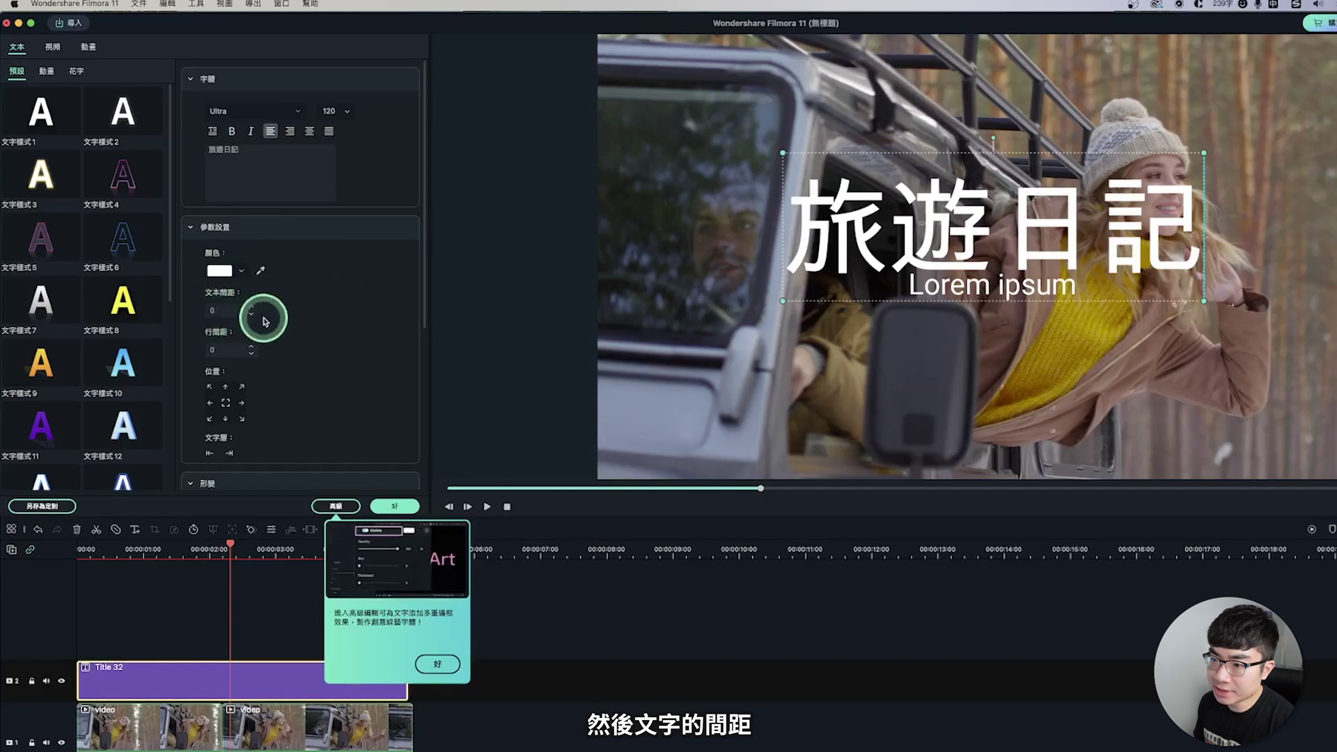
Reveal the title's 形變 rotation, scale and position settings, then switch to advanced text editing
scroll(254, 331, down, 5)
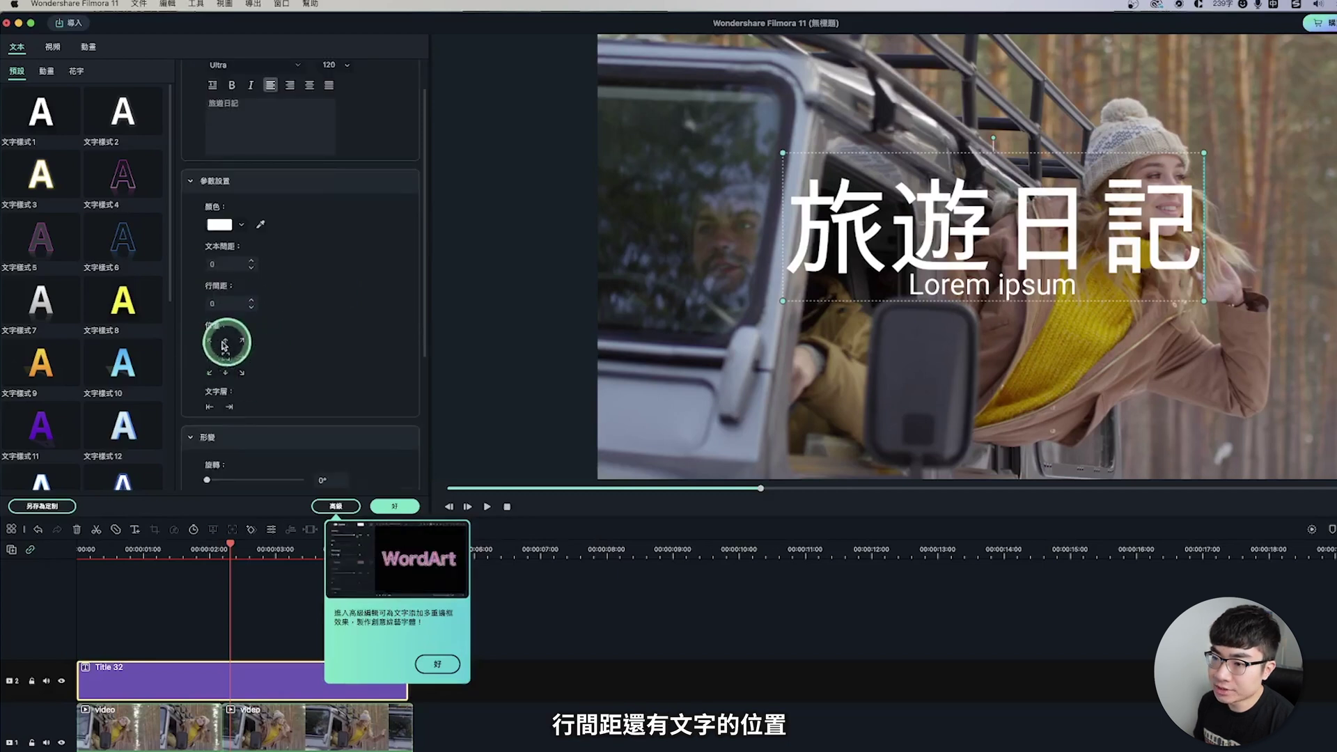
click(207, 268)
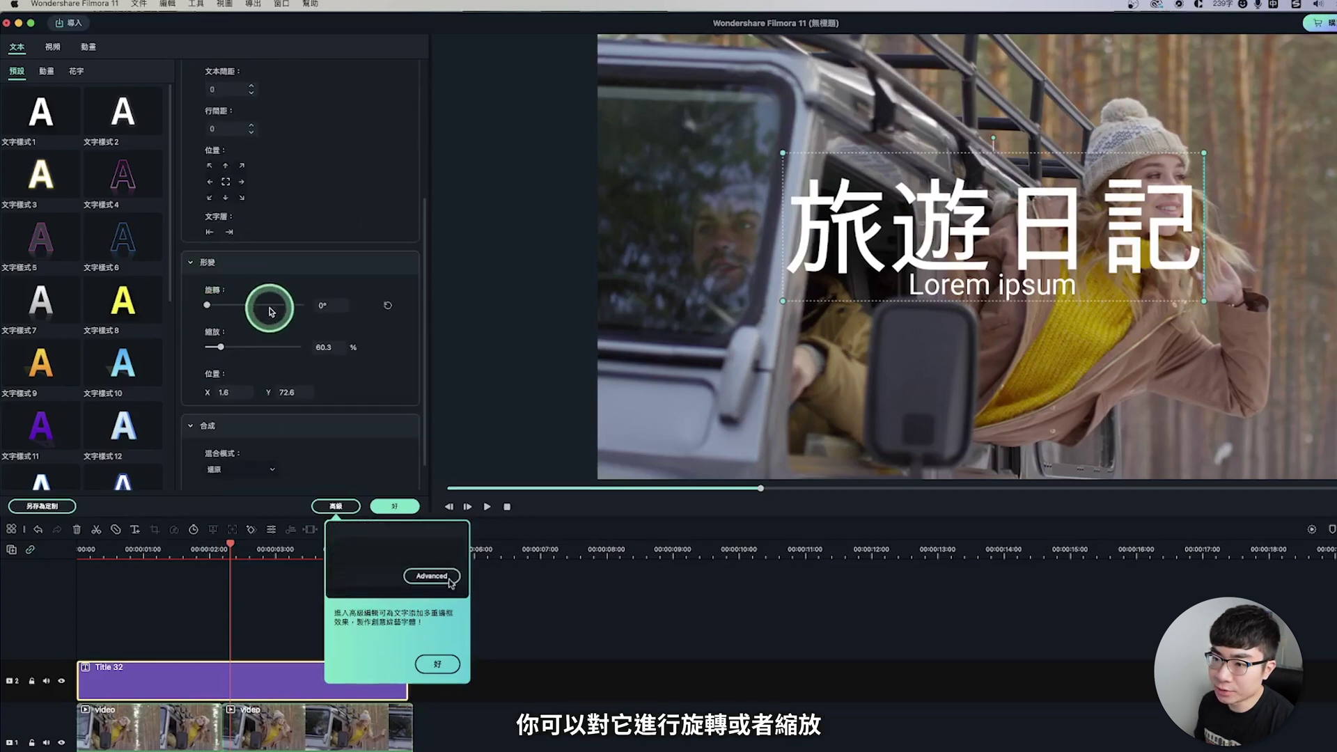
scroll(271, 372, down, 1)
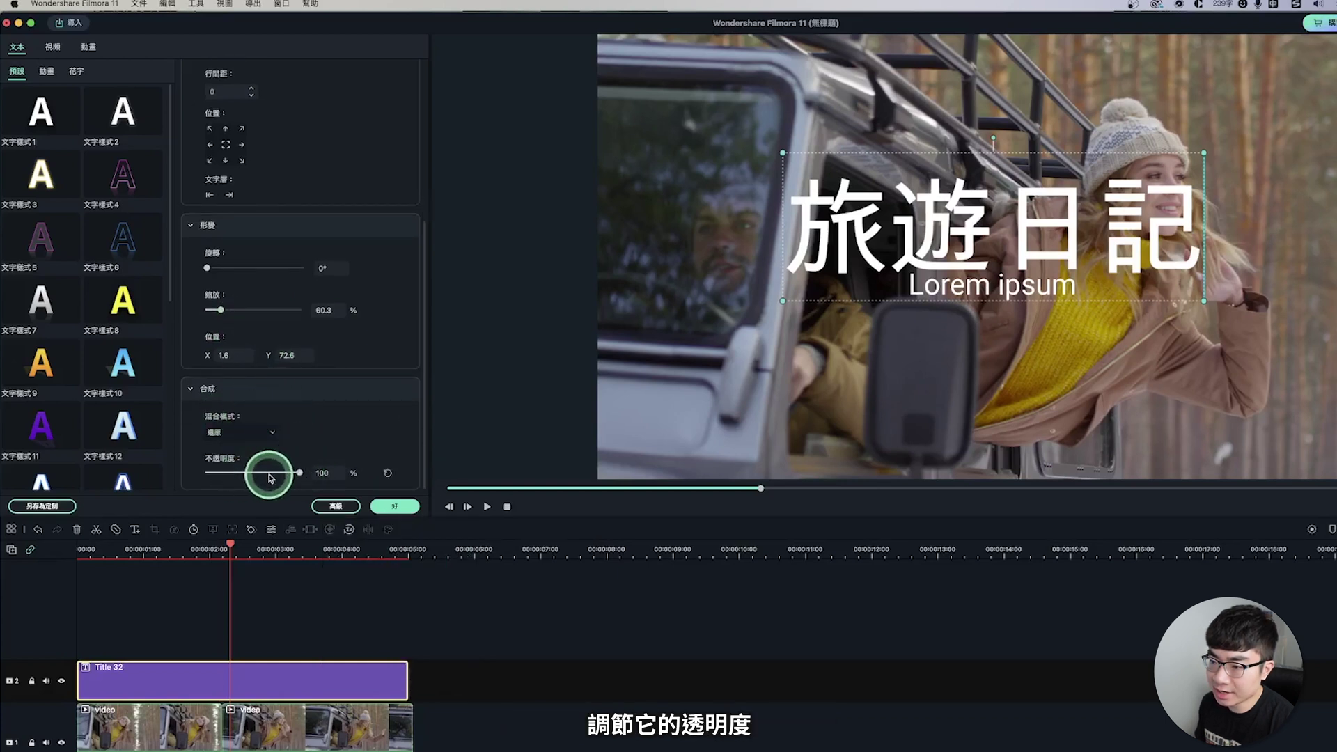
click(335, 507)
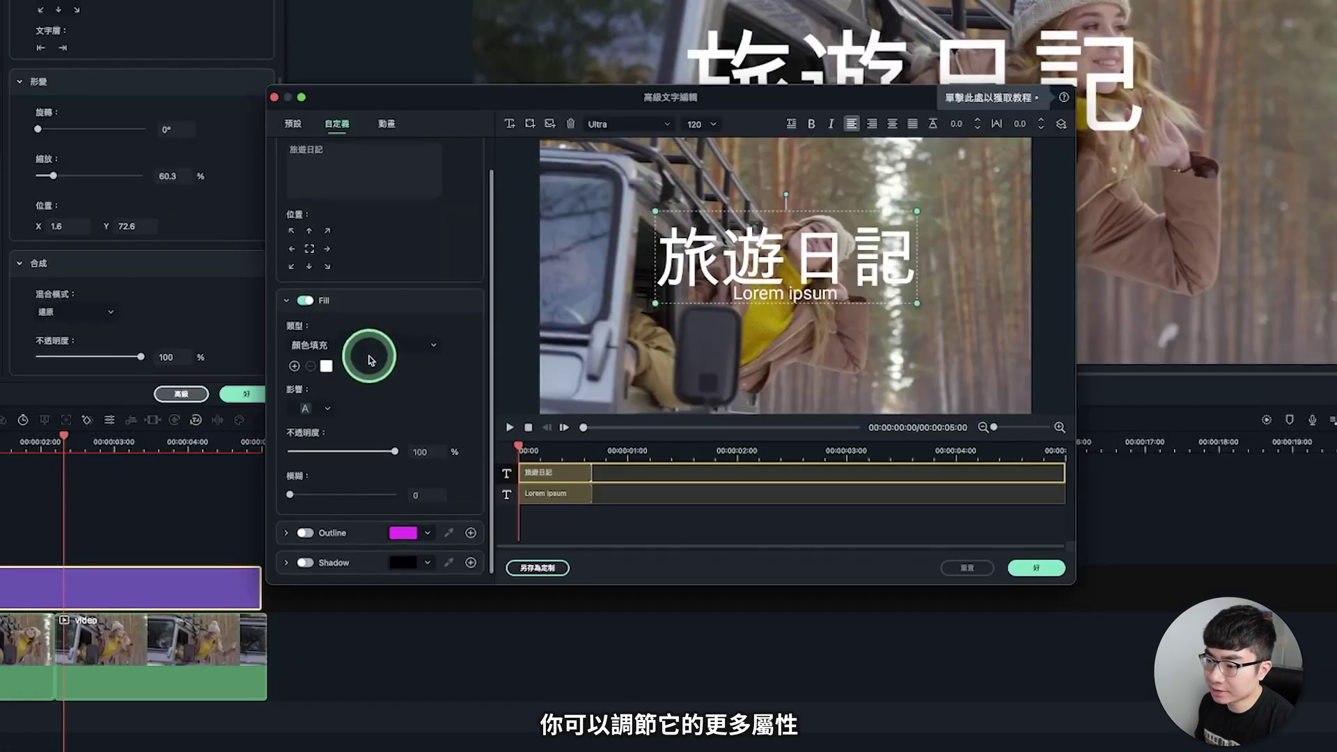
Apply a blue-outline WordArt (花字) preset style to the 旅遊日記 title
click(293, 123)
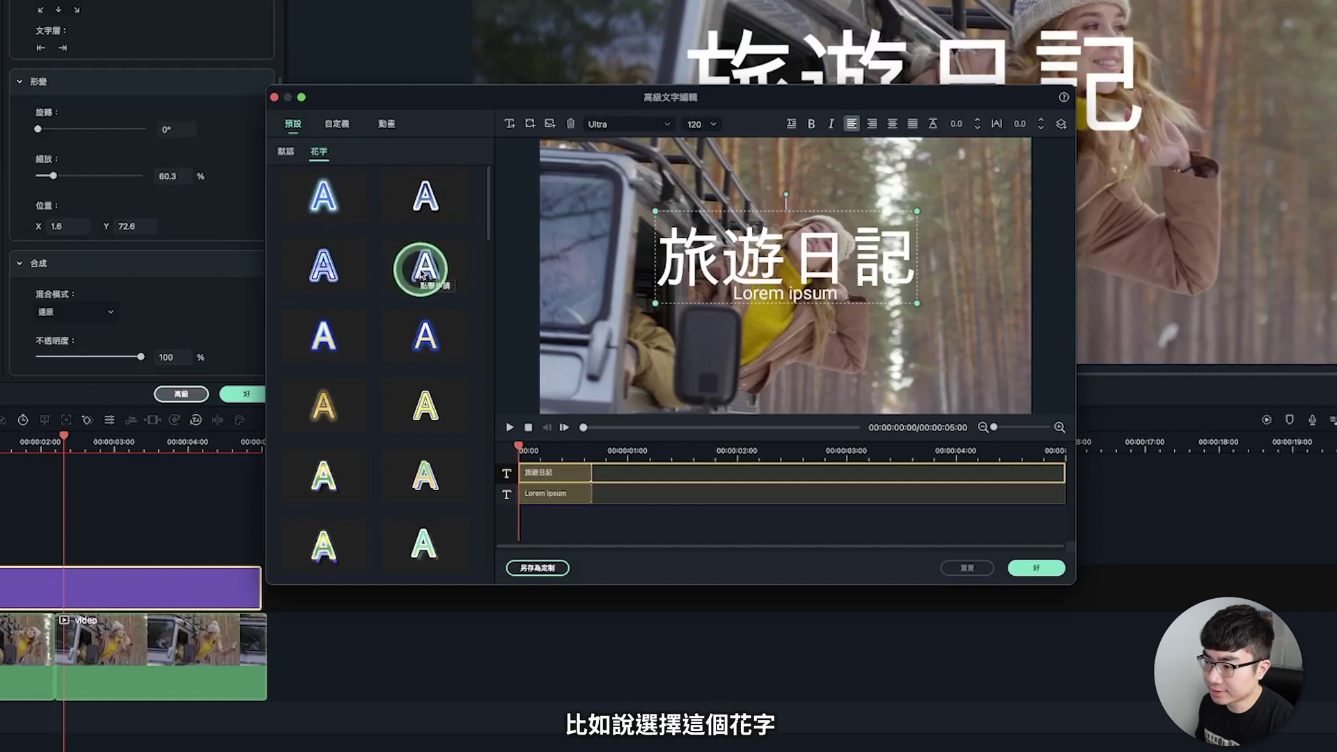
click(422, 271)
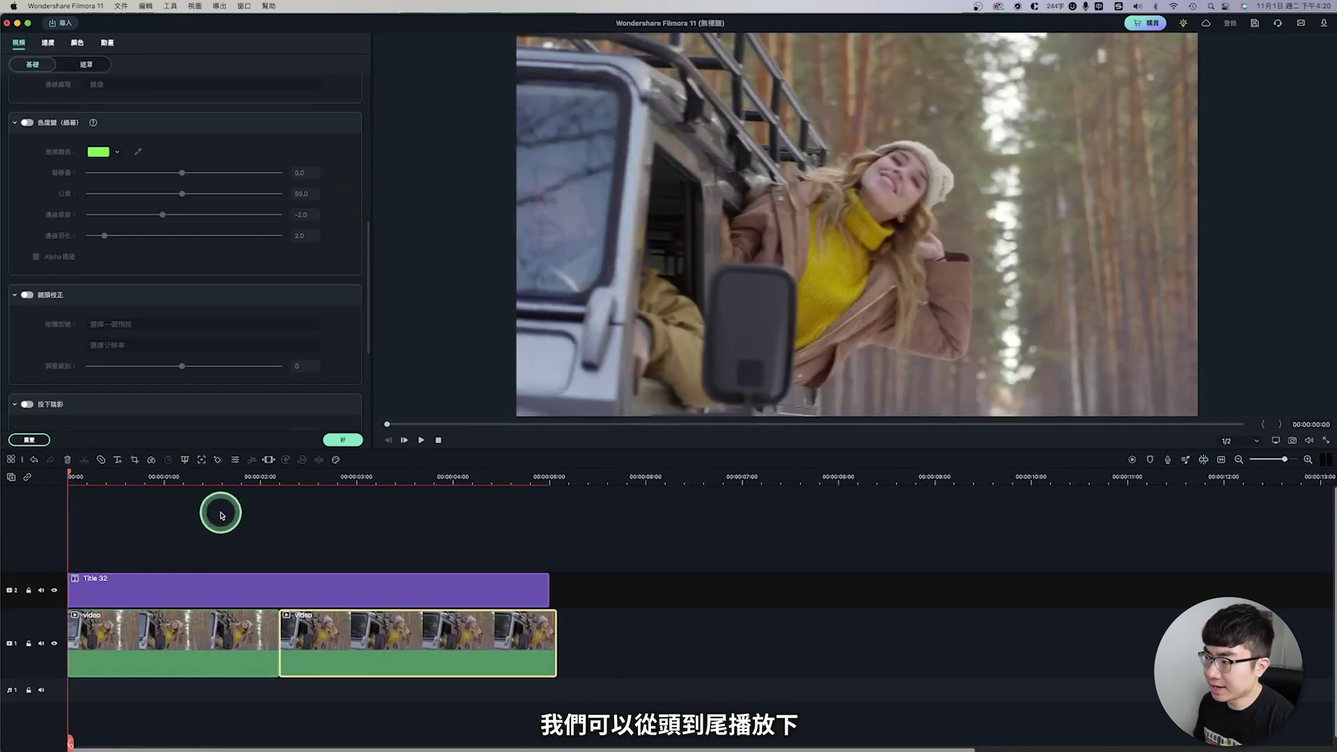
Preview the title, then append the desert clip video (1) after the jeep clips on track 1
key(space)
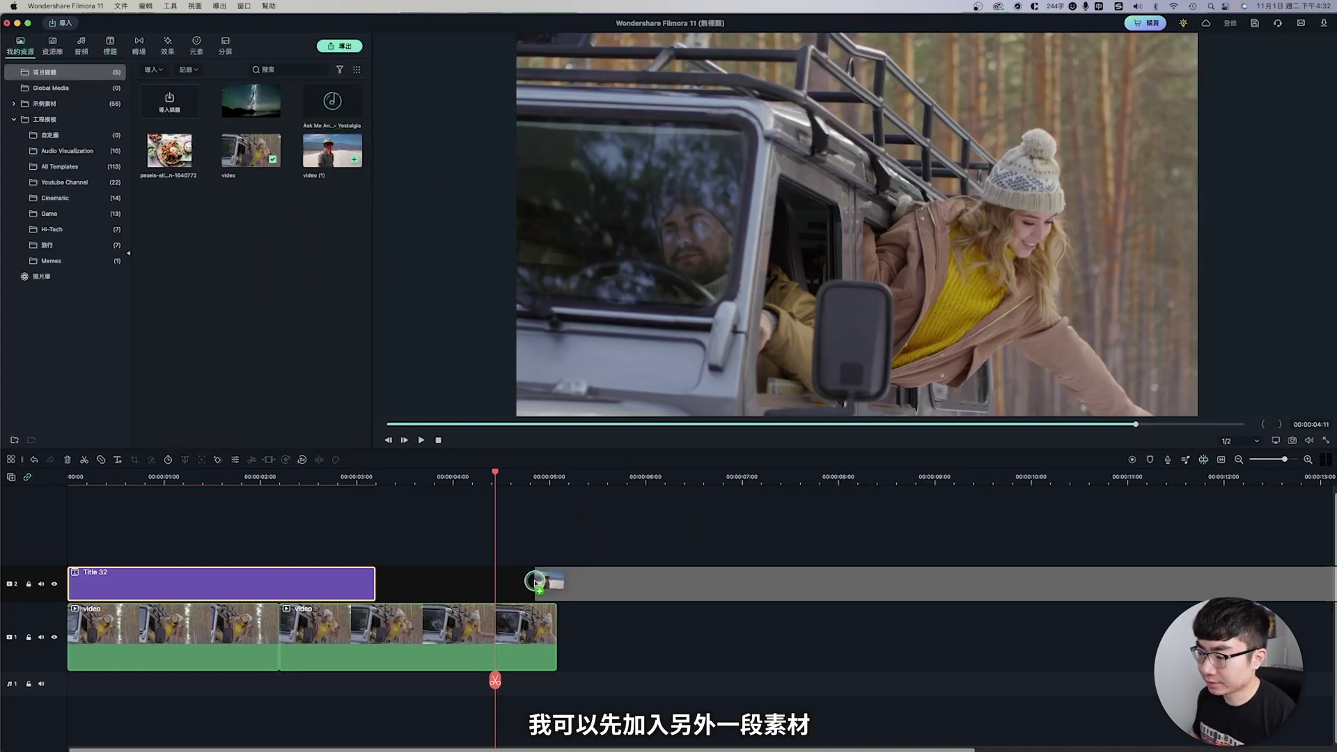
drag(318, 154, 553, 567)
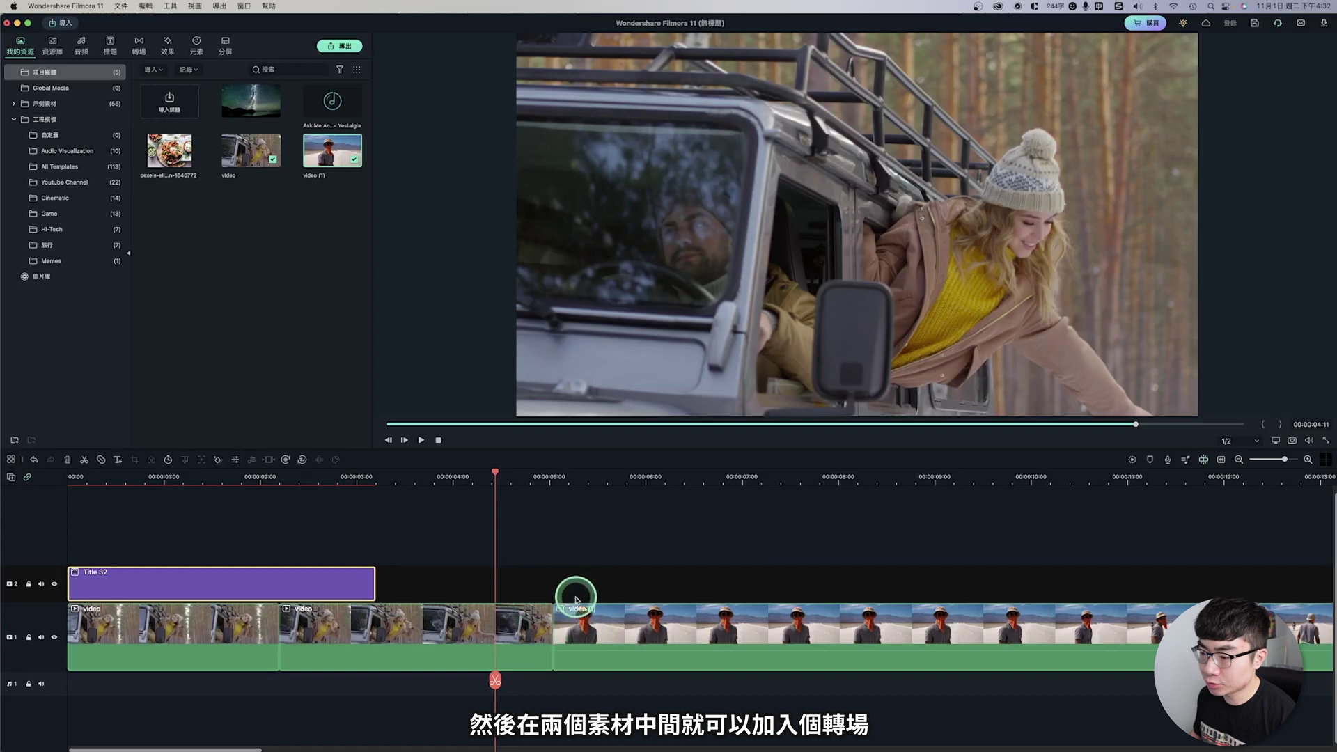
click(138, 48)
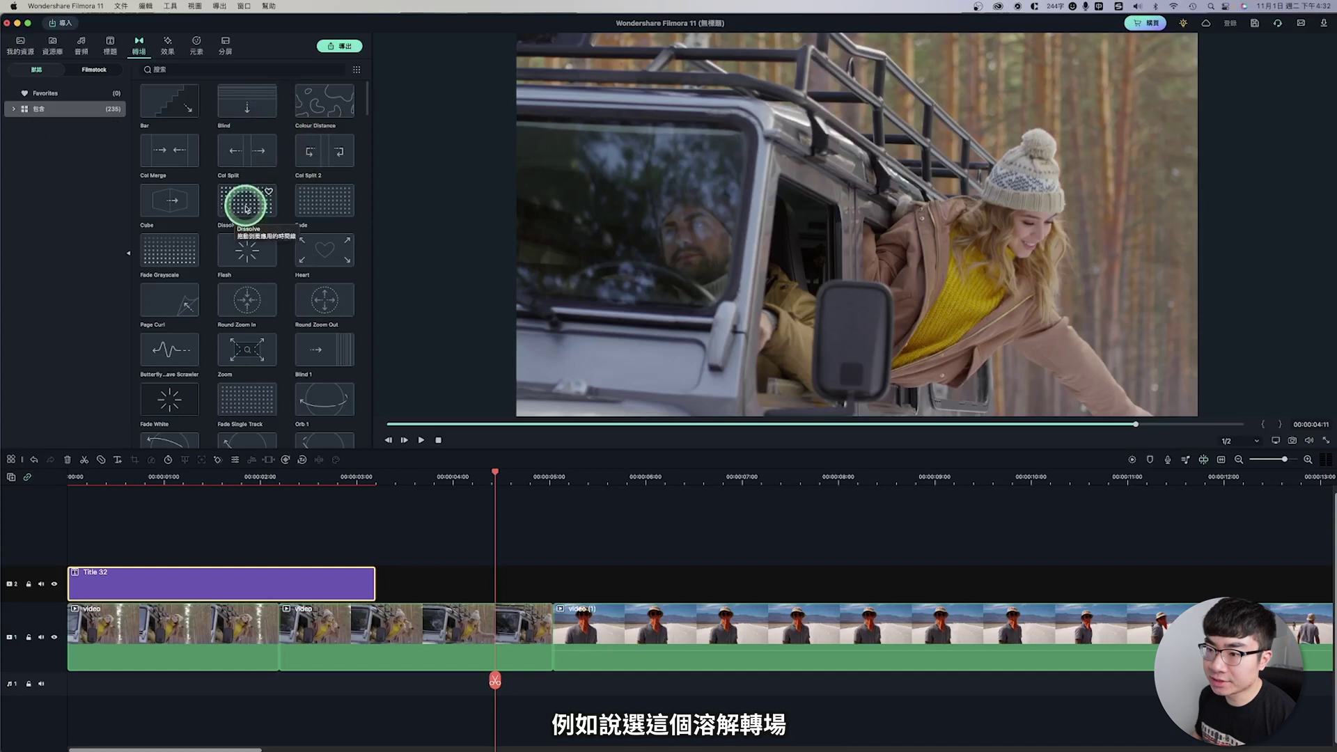
Add a Dissolve transition between the jeep and desert clips, shorten it, and preview it from 4:04
click(253, 201)
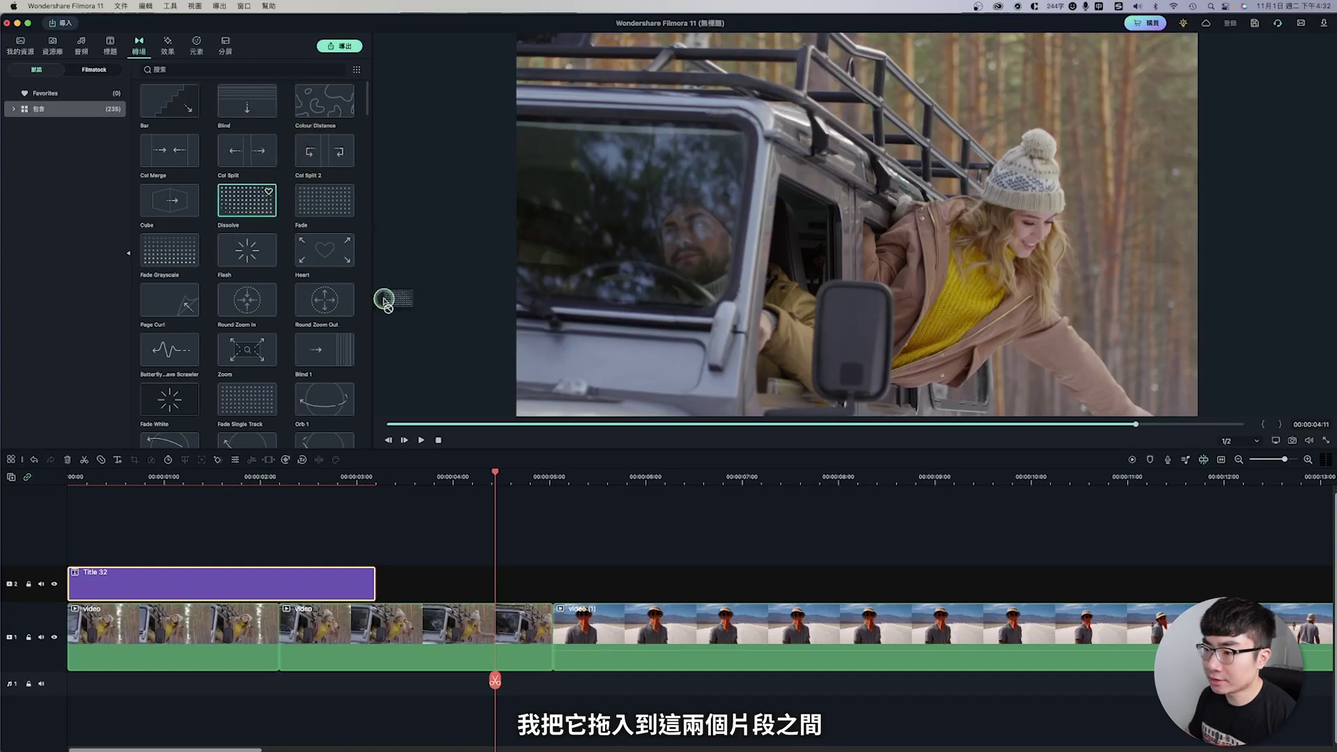
drag(451, 444, 552, 627)
drag(493, 472, 421, 474)
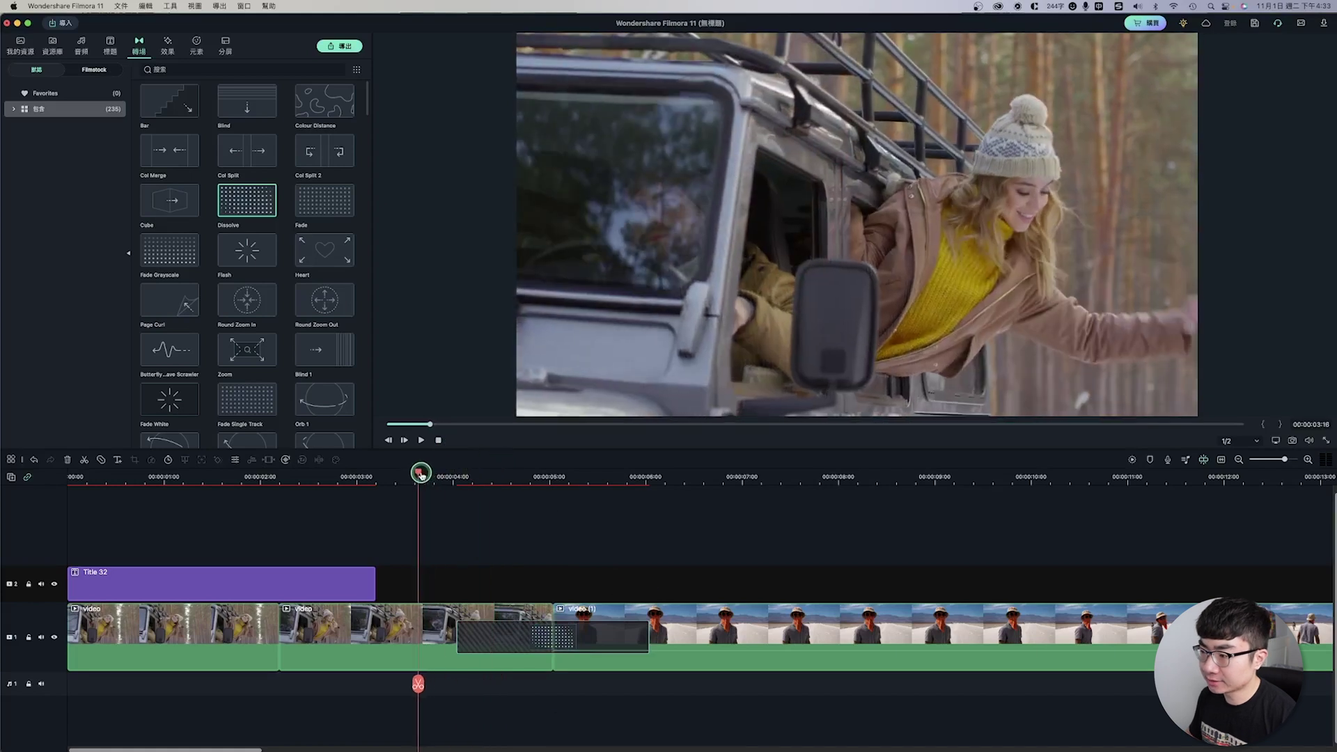
key(space)
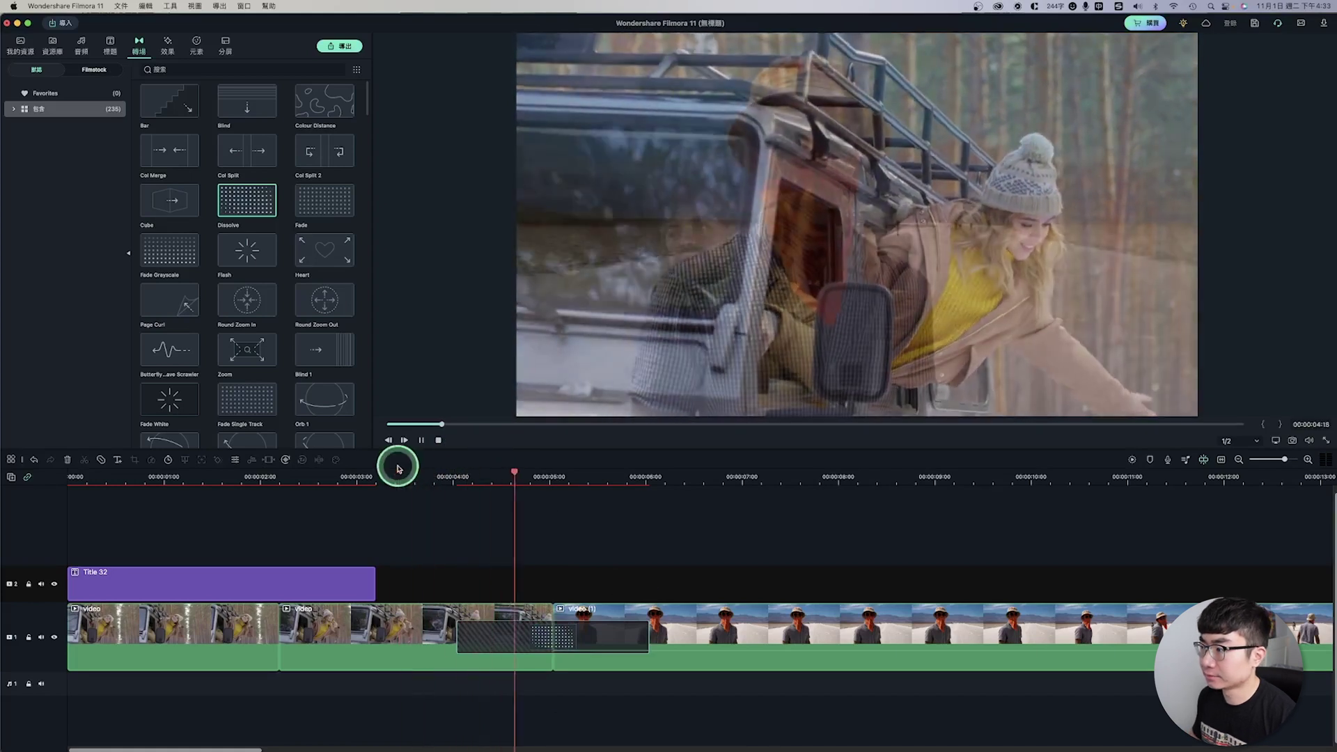
key(space)
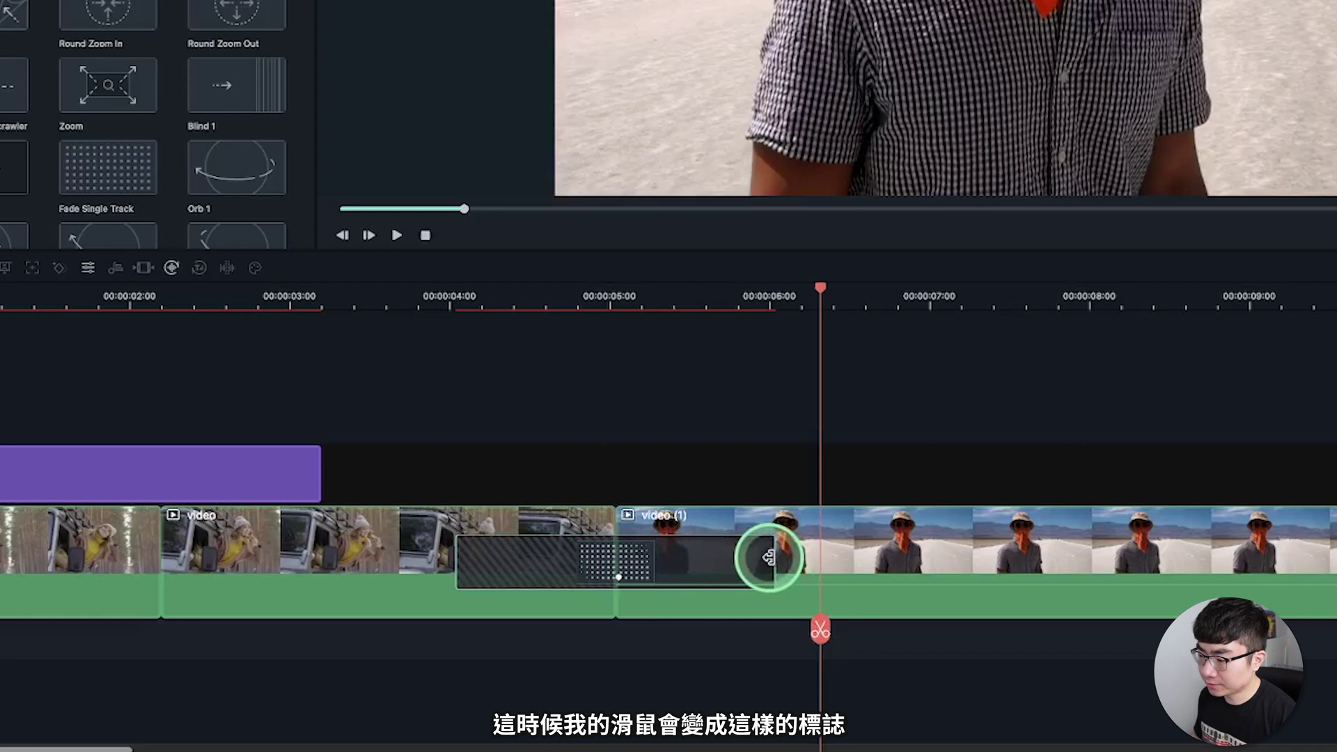
drag(768, 557, 688, 553)
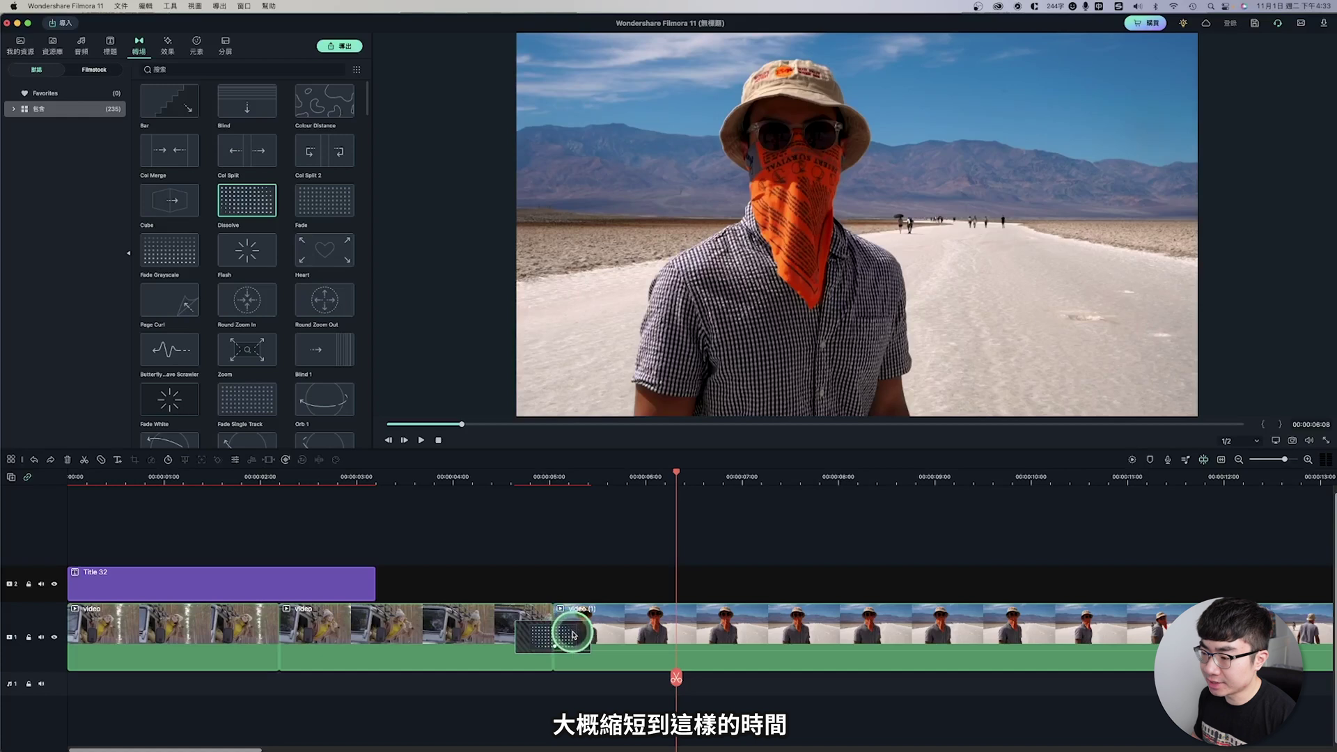
click(509, 564)
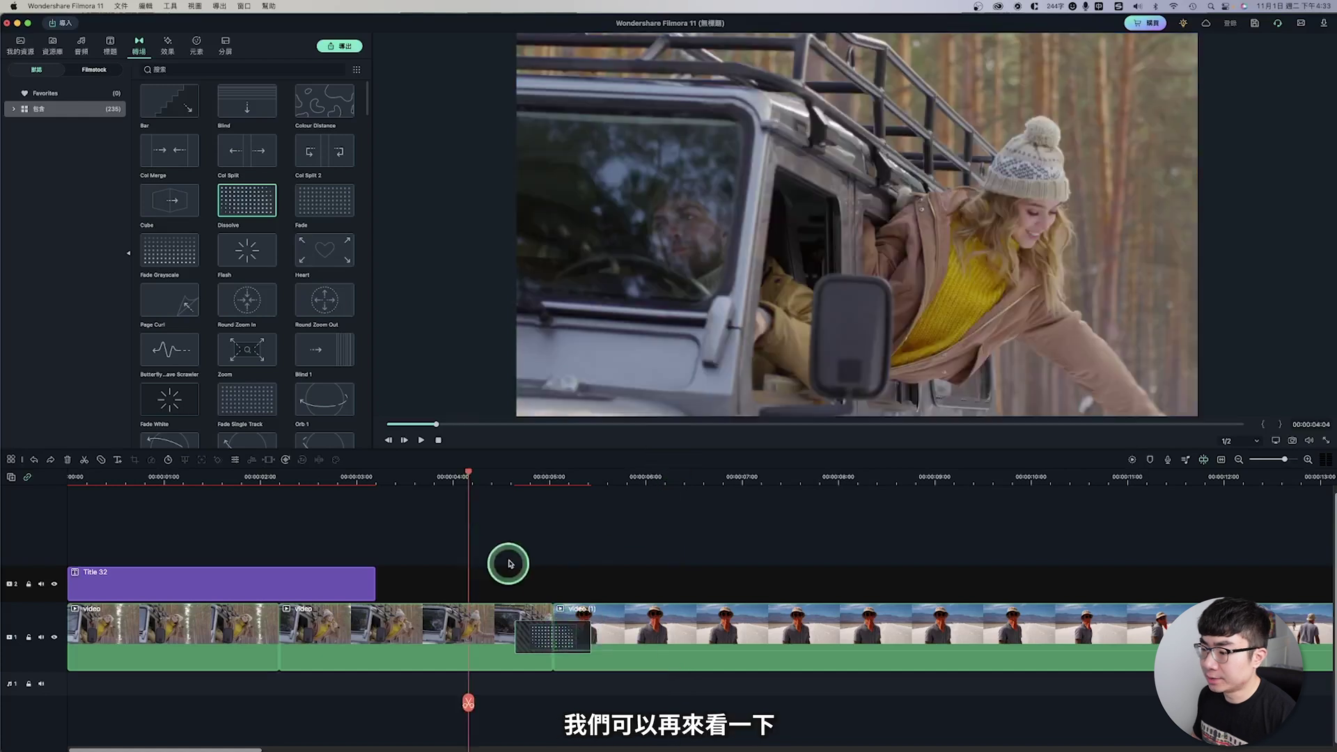
key(space)
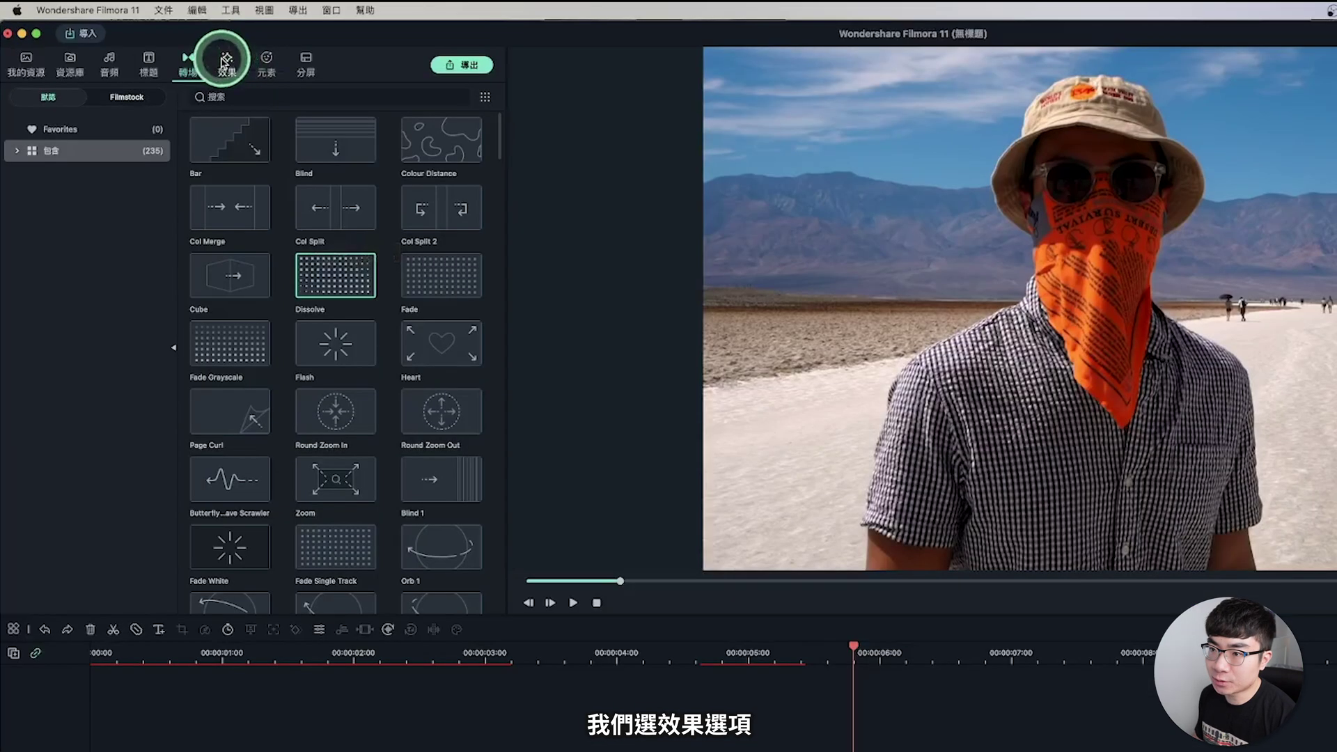
Add the Sage effect above the desert clip and lower its opacity from 100 to 66
click(167, 44)
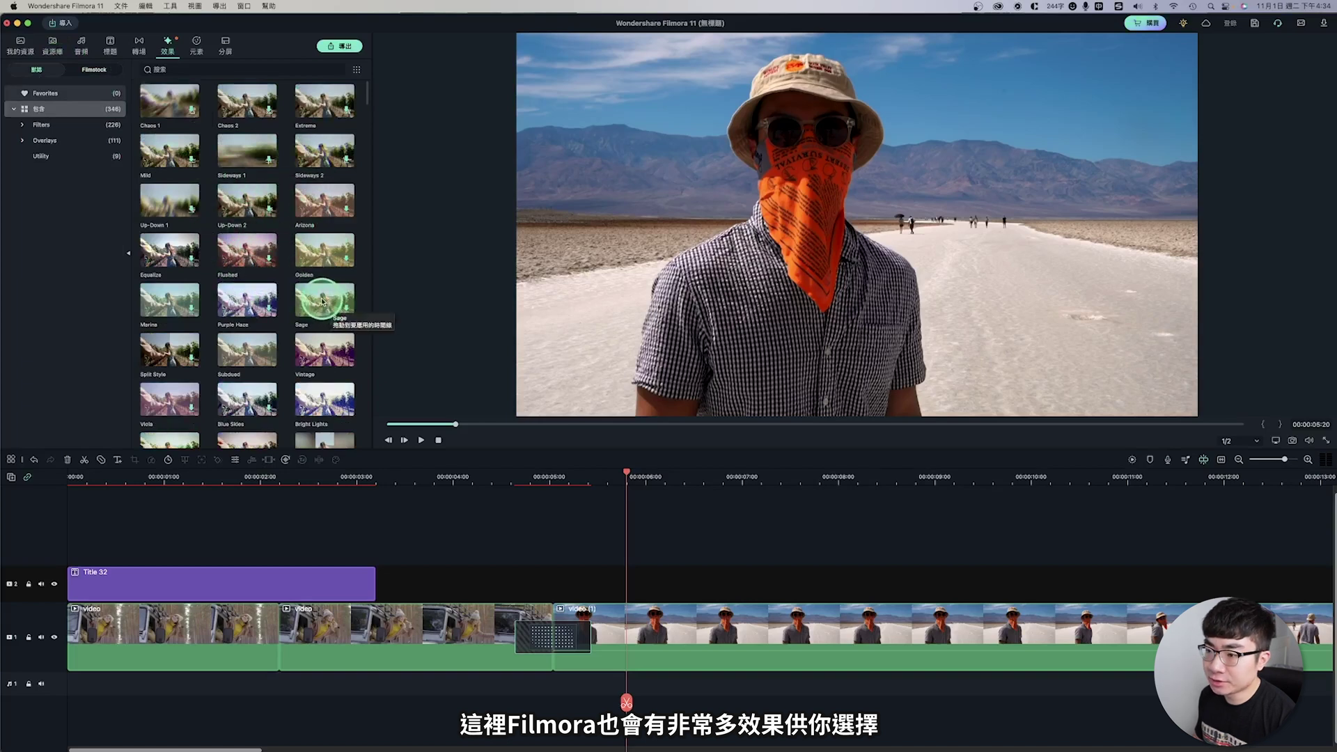
drag(330, 304, 565, 578)
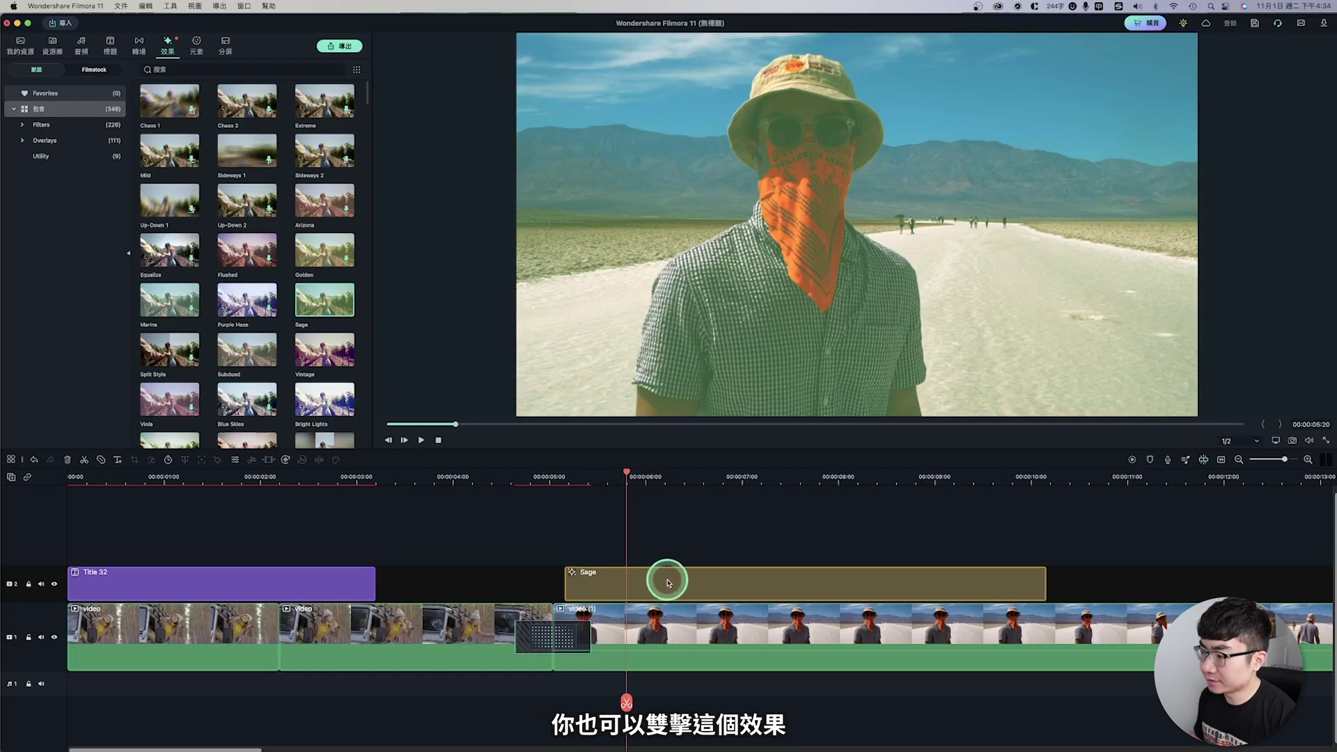
double_click(675, 583)
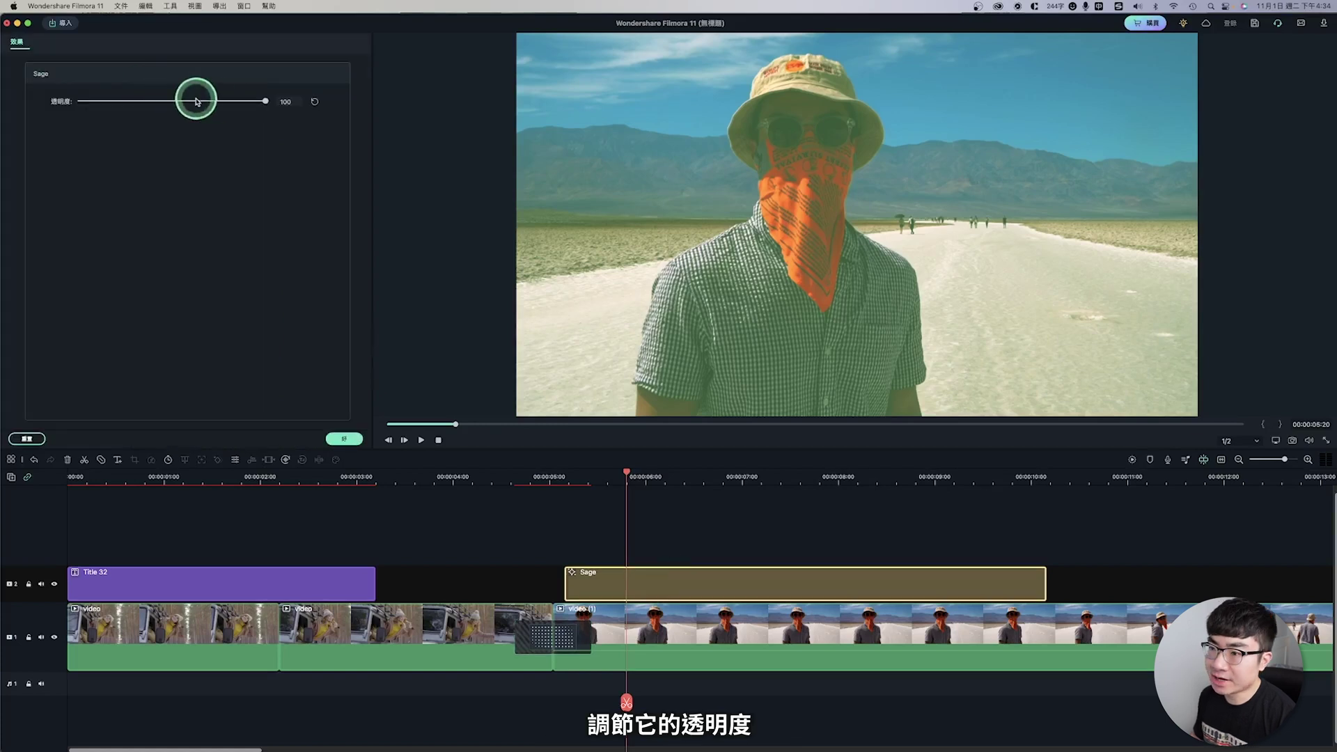
drag(265, 103, 201, 102)
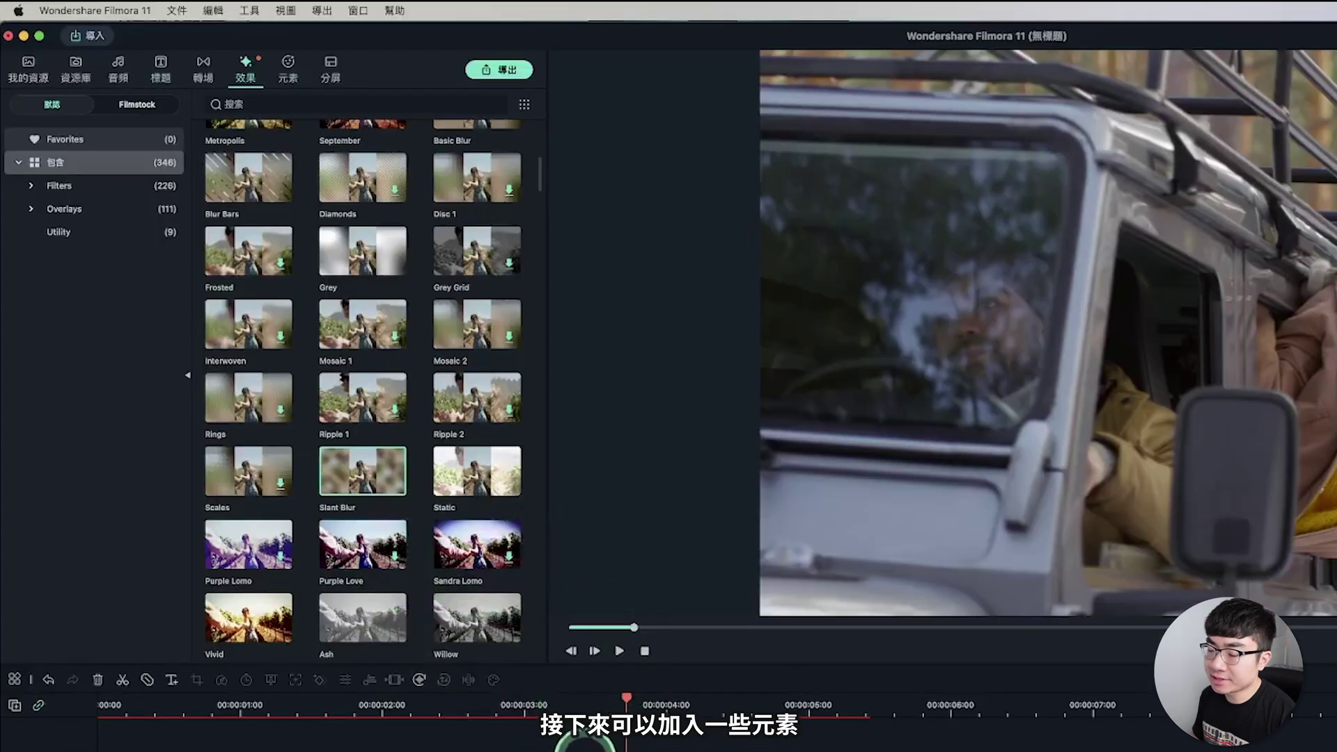
click(287, 82)
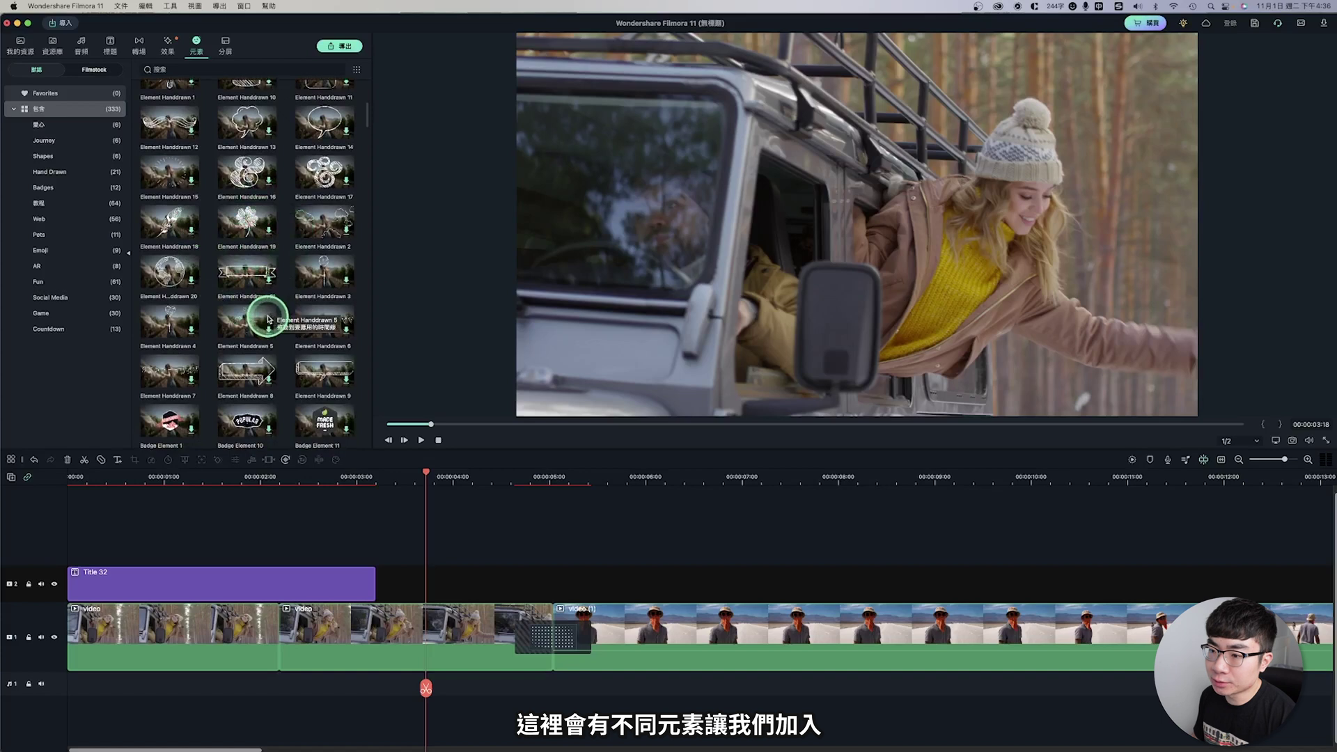
scroll(268, 318, down, 2)
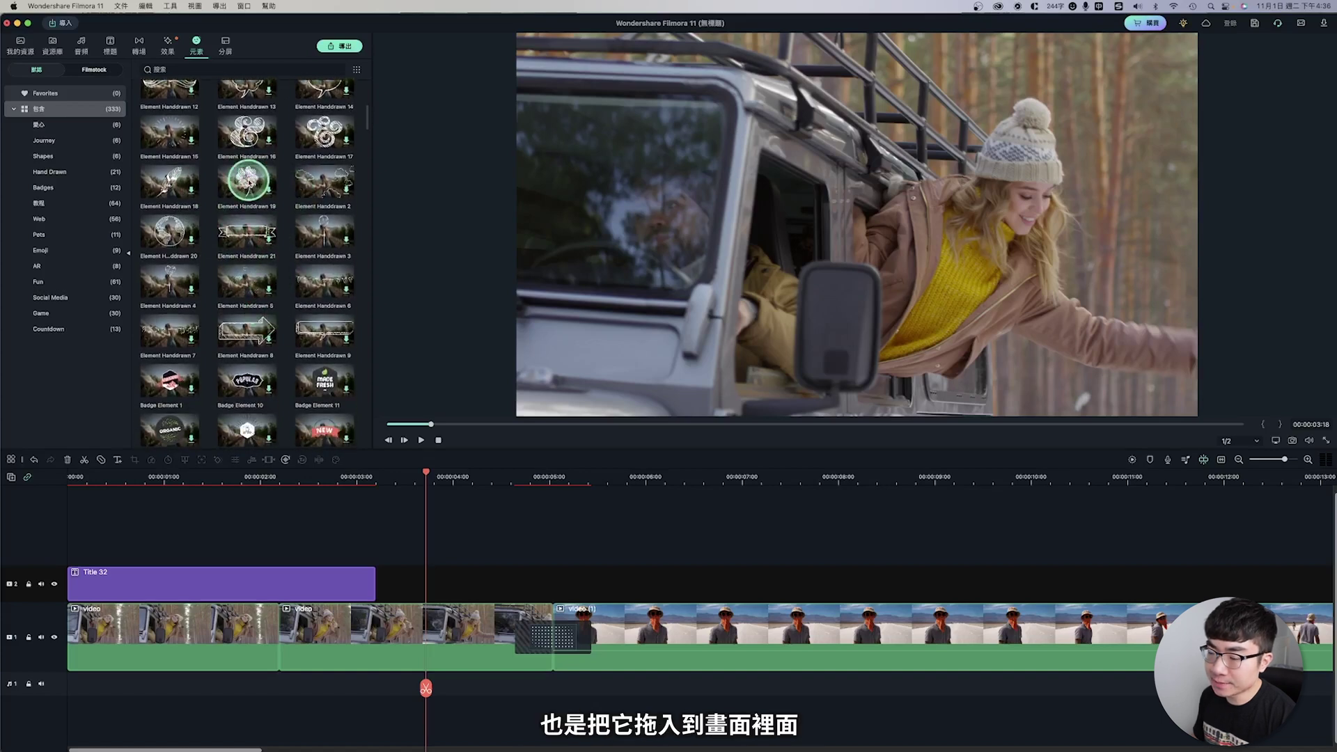
Add the Element Handdrawn 19 clover above the jeep clips, shorten it, and preview its animation
drag(259, 188, 404, 581)
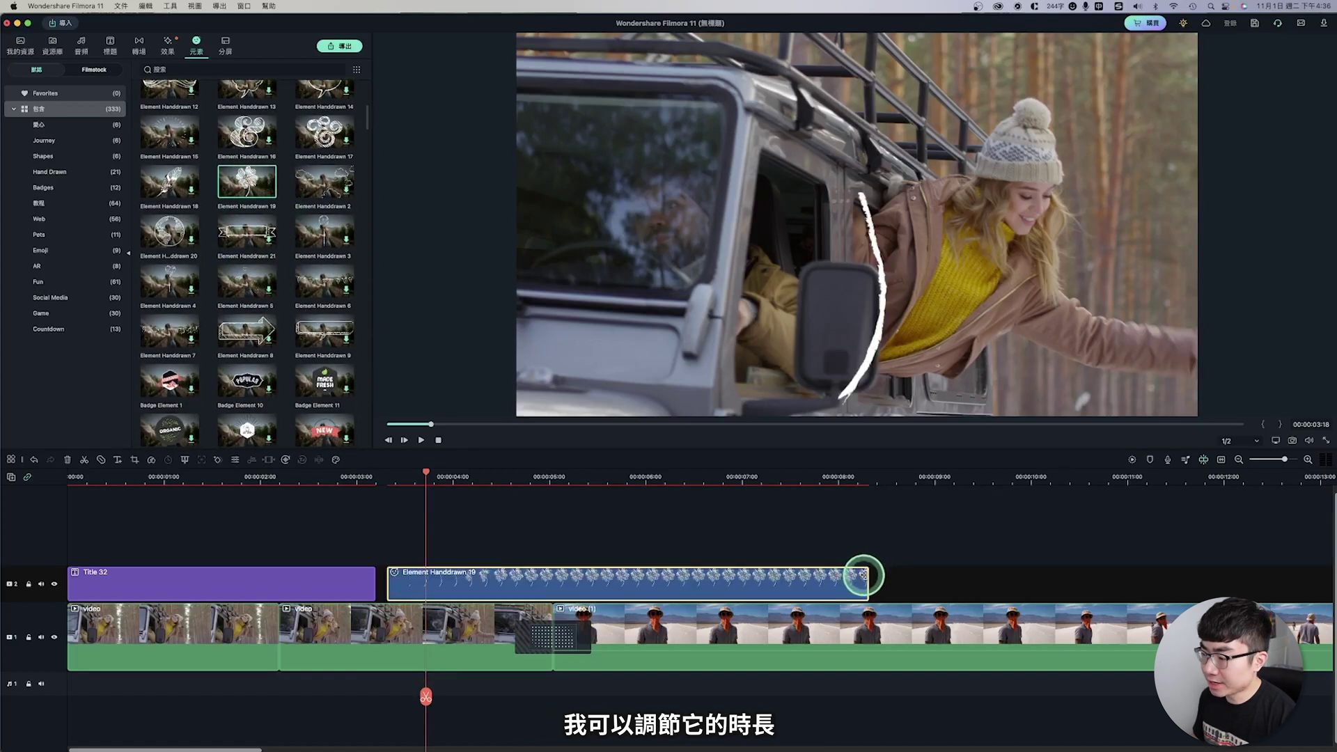
drag(866, 576, 556, 576)
click(389, 481)
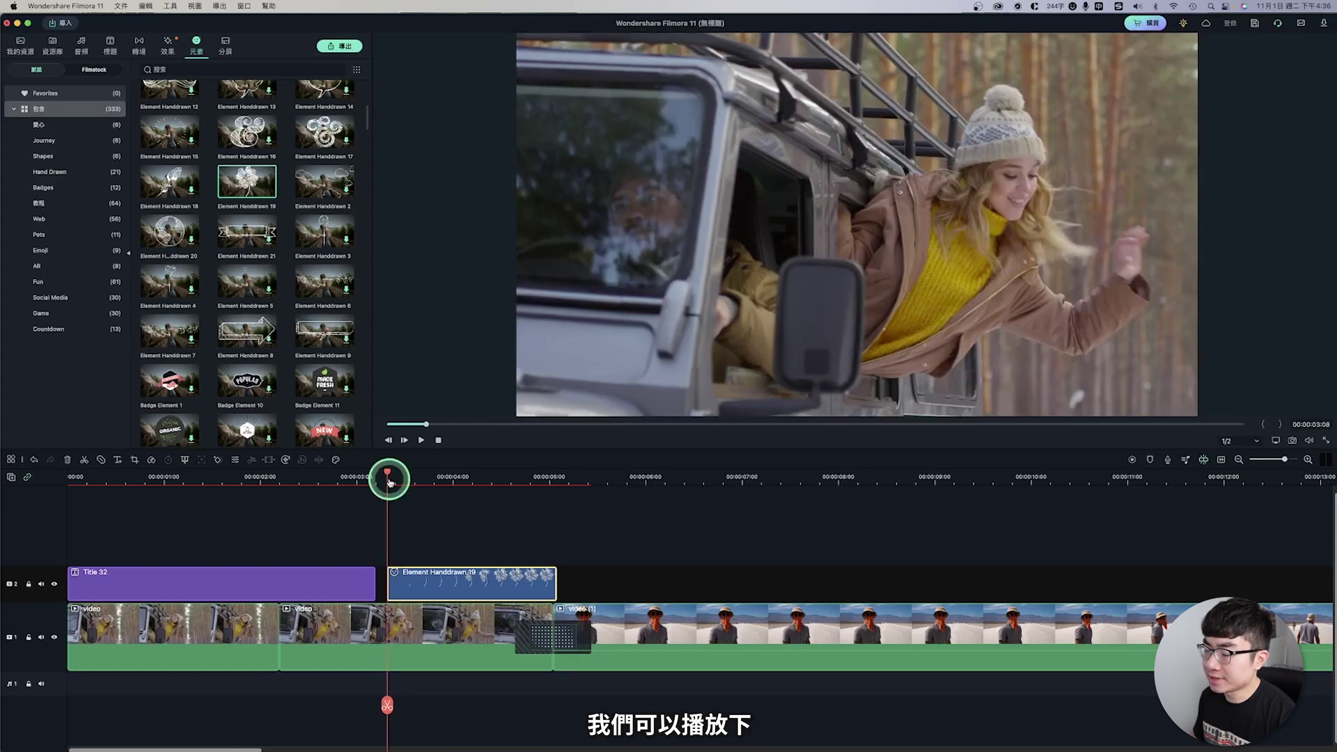
key(space)
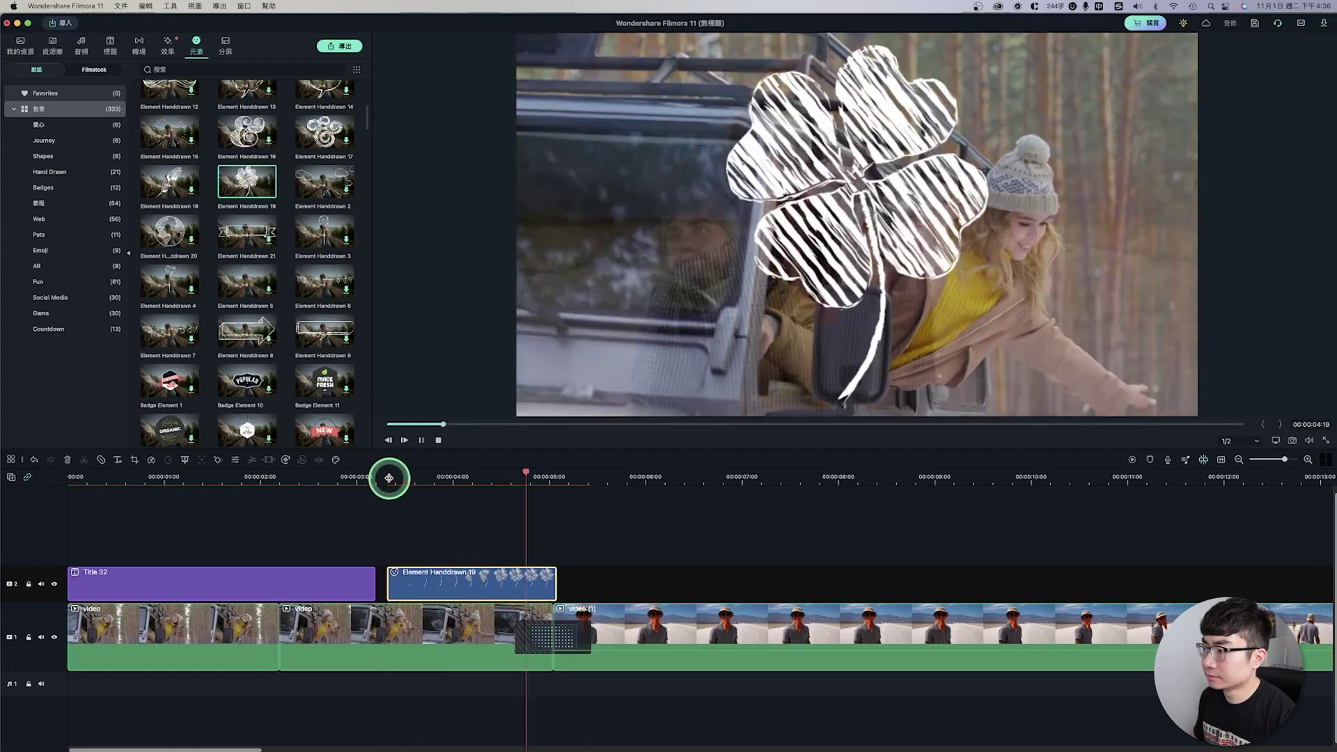
Shrink the clover, move it onto the jeep window, and tilt it
double_click(480, 578)
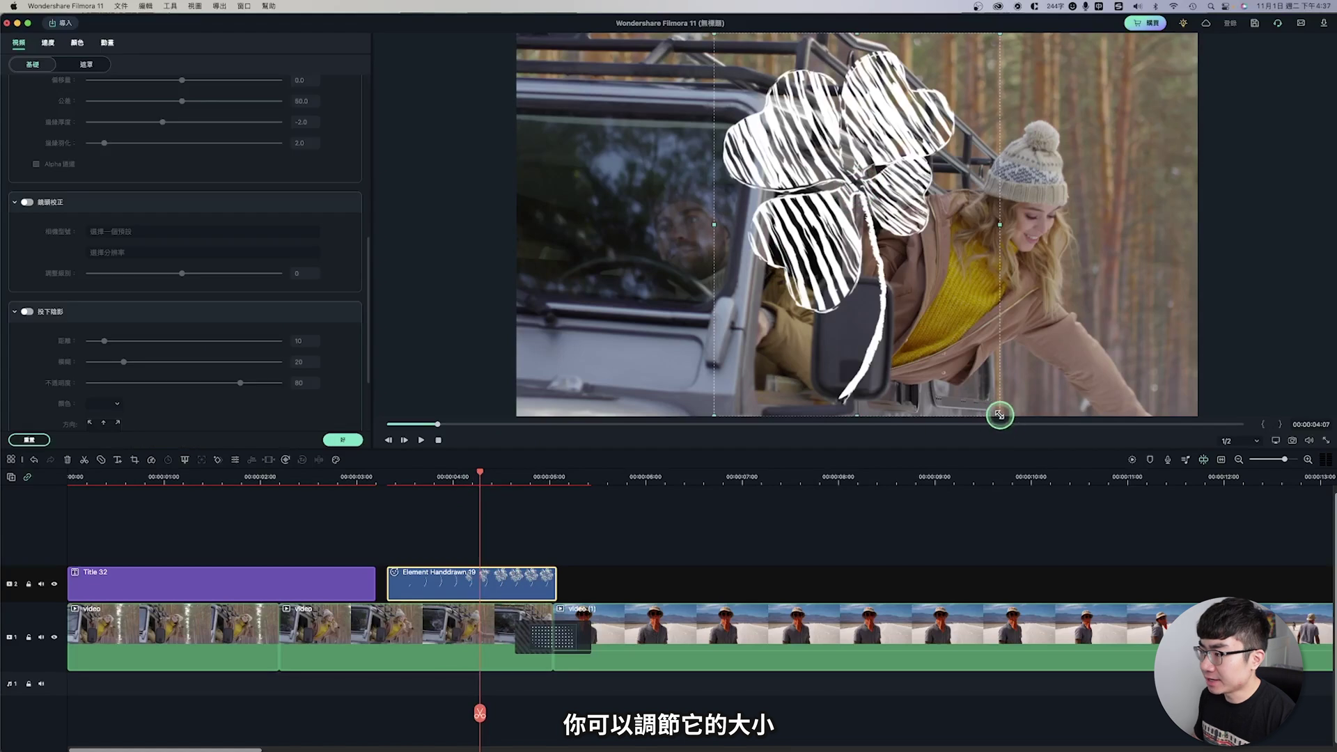
drag(999, 415, 838, 199)
drag(787, 79, 650, 158)
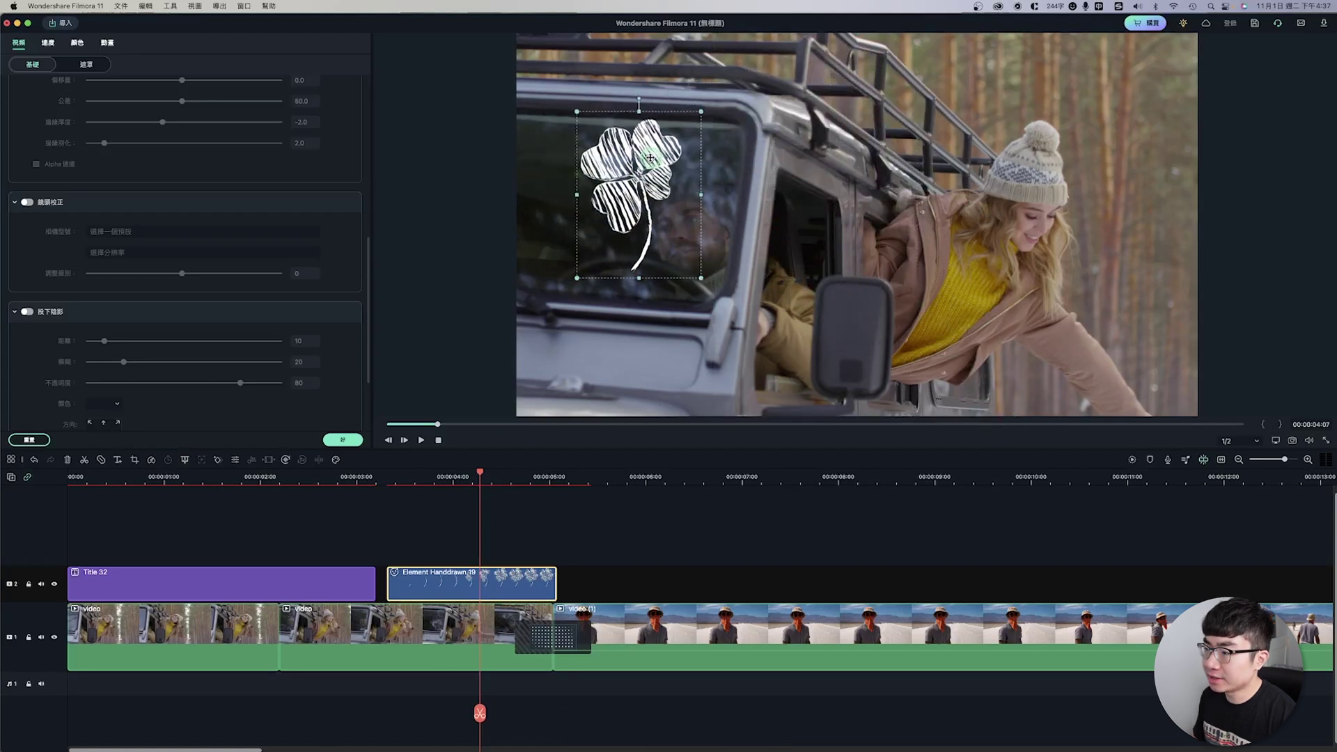
drag(639, 99, 665, 118)
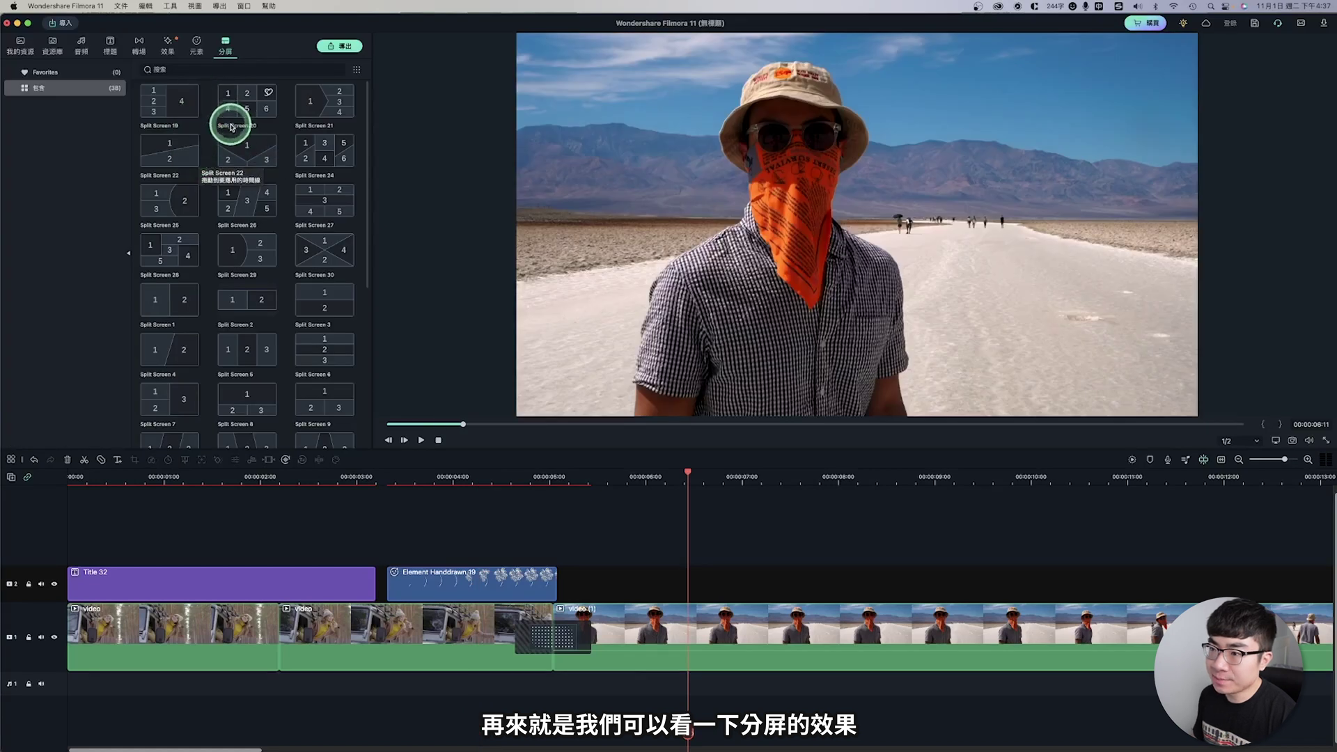
Place Split Screen 22 above the desert clip, fill it with the starry-sky and Norway clips, and preview
click(178, 153)
drag(177, 155, 612, 585)
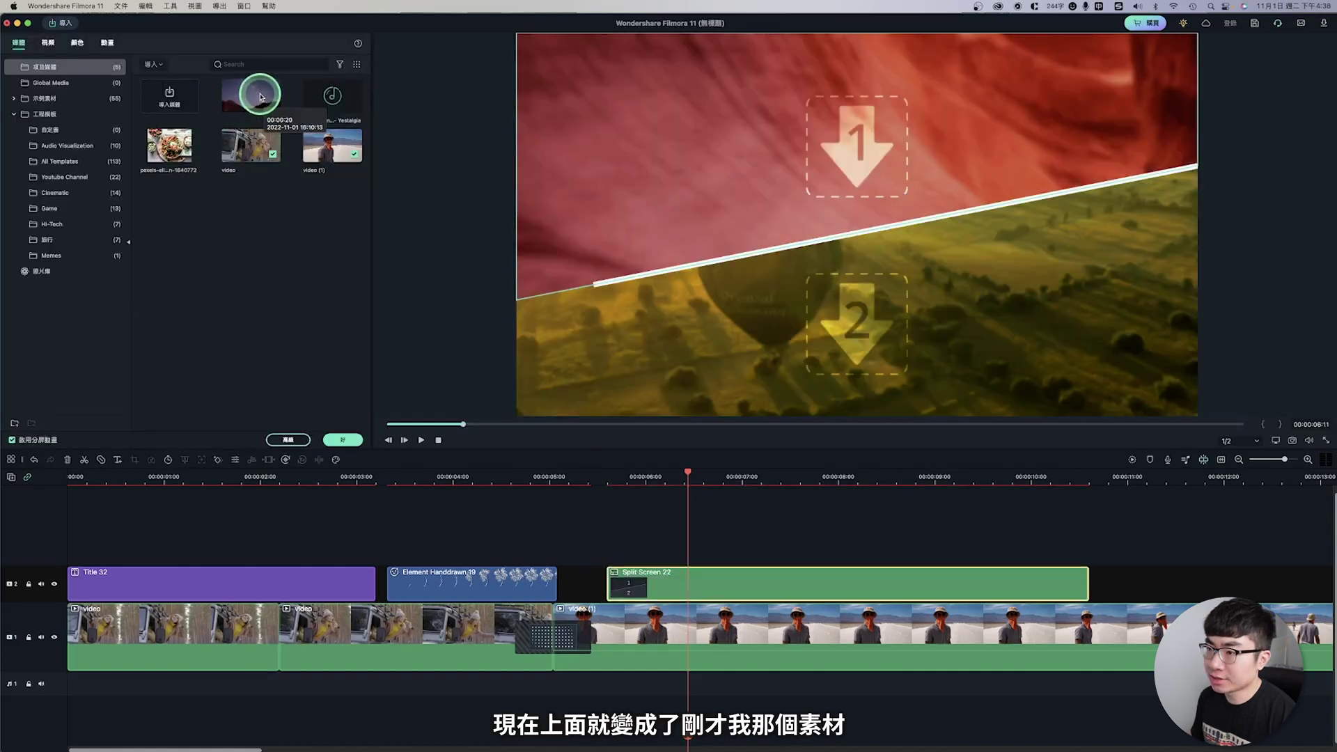
drag(261, 96, 690, 150)
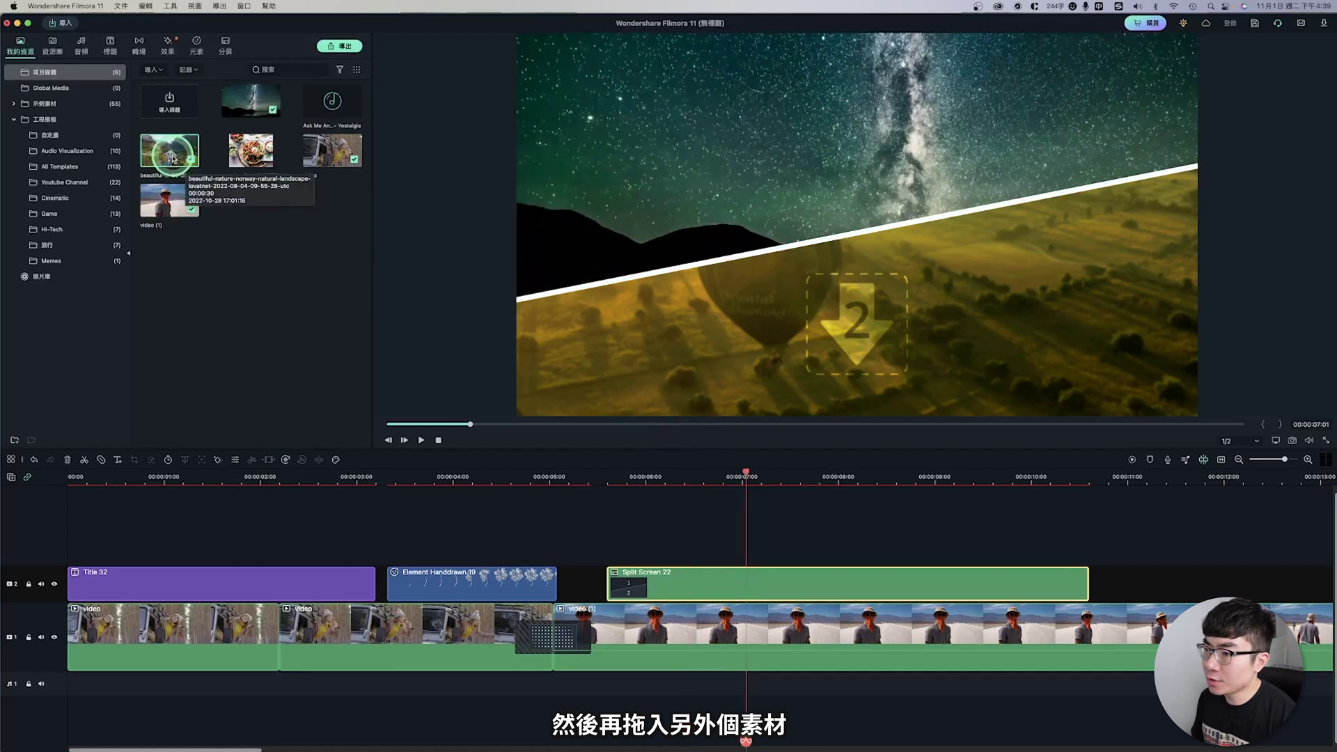
drag(173, 159, 721, 378)
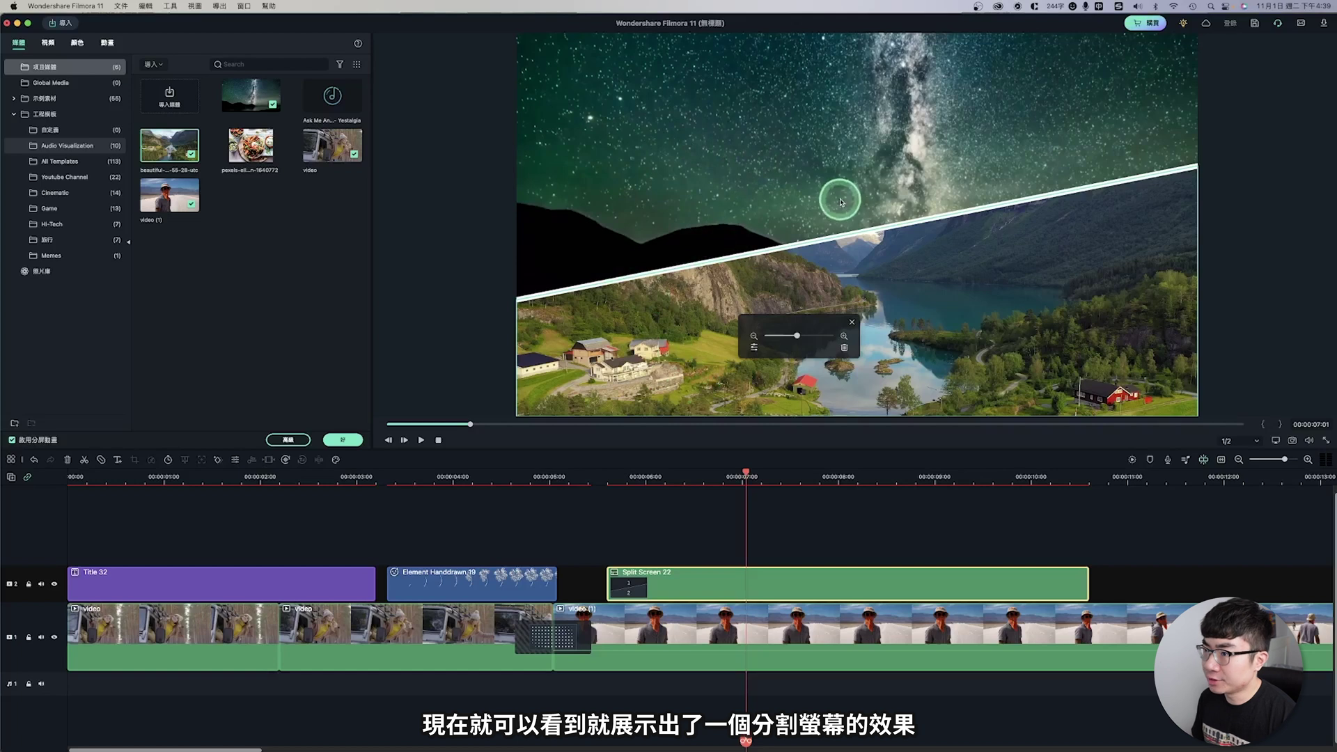
click(633, 508)
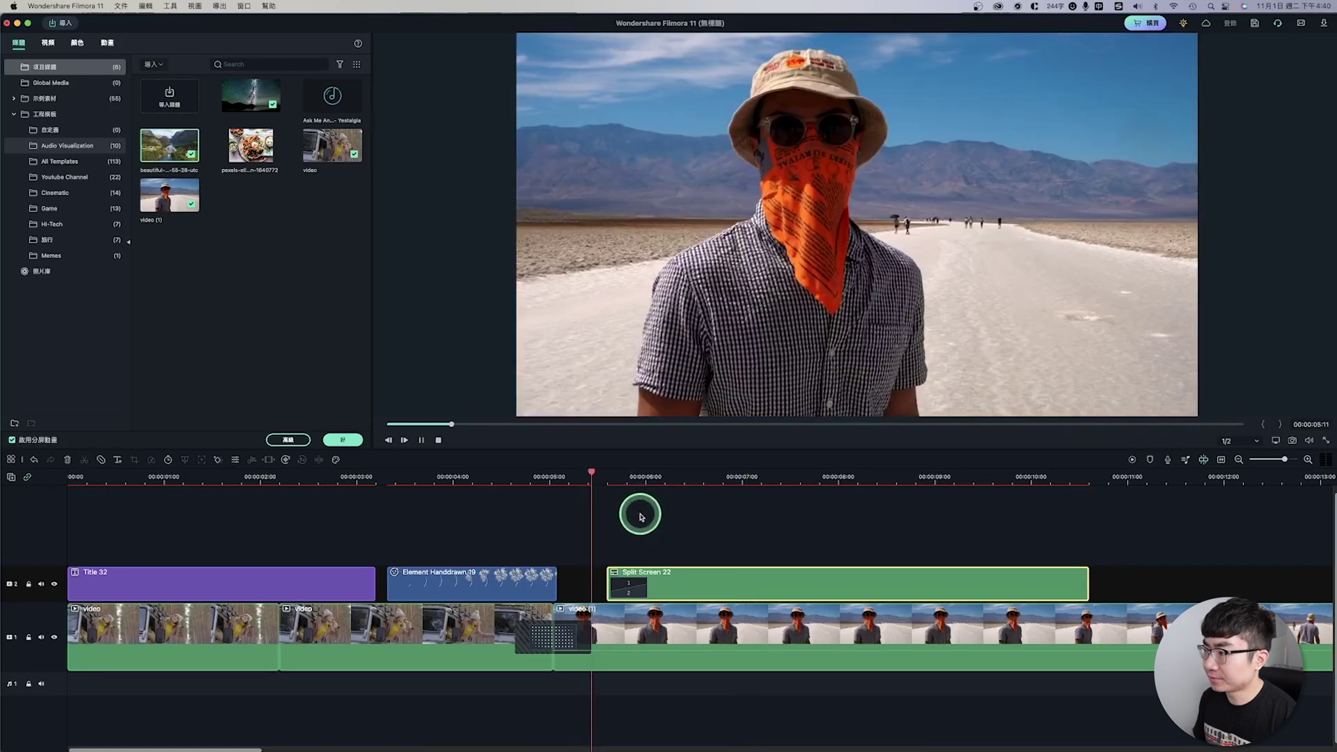
key(space)
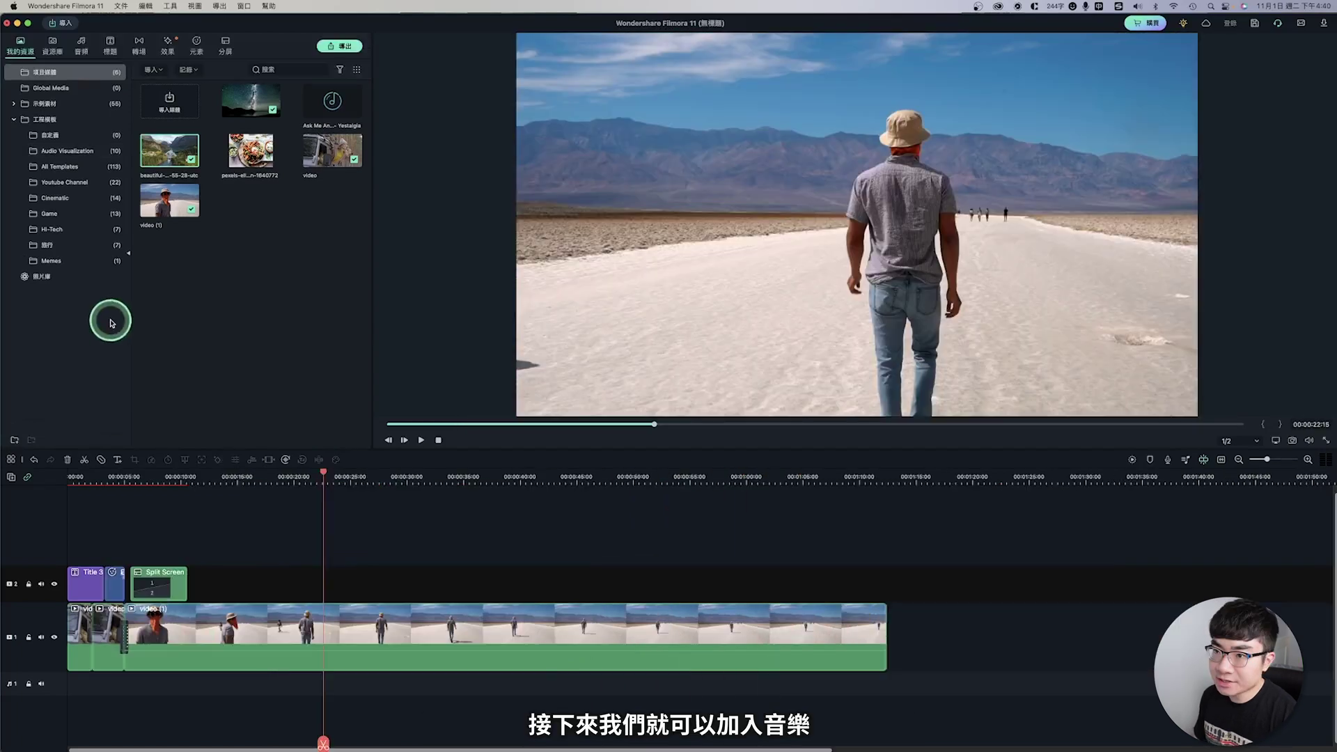
Put the Ask Me Anything music on the audio track, trim its end, and lower its volume
click(329, 105)
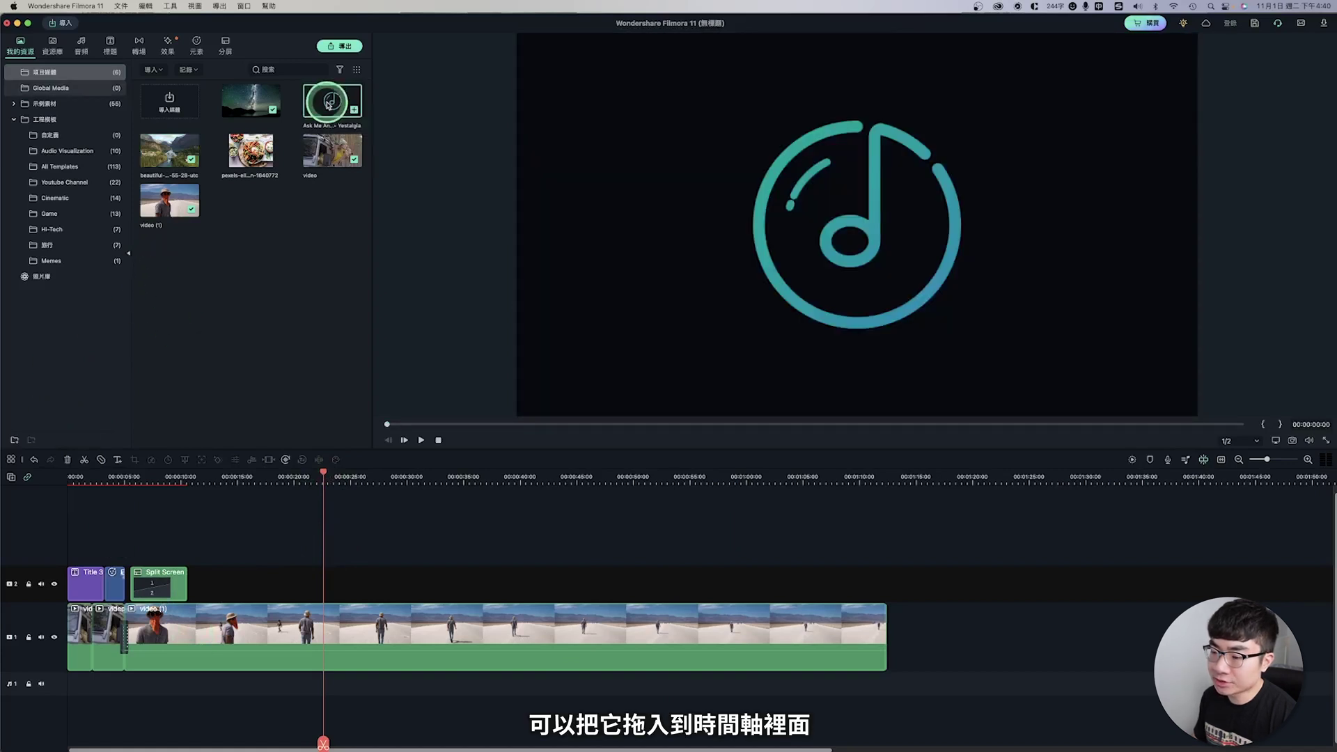
drag(328, 105, 263, 683)
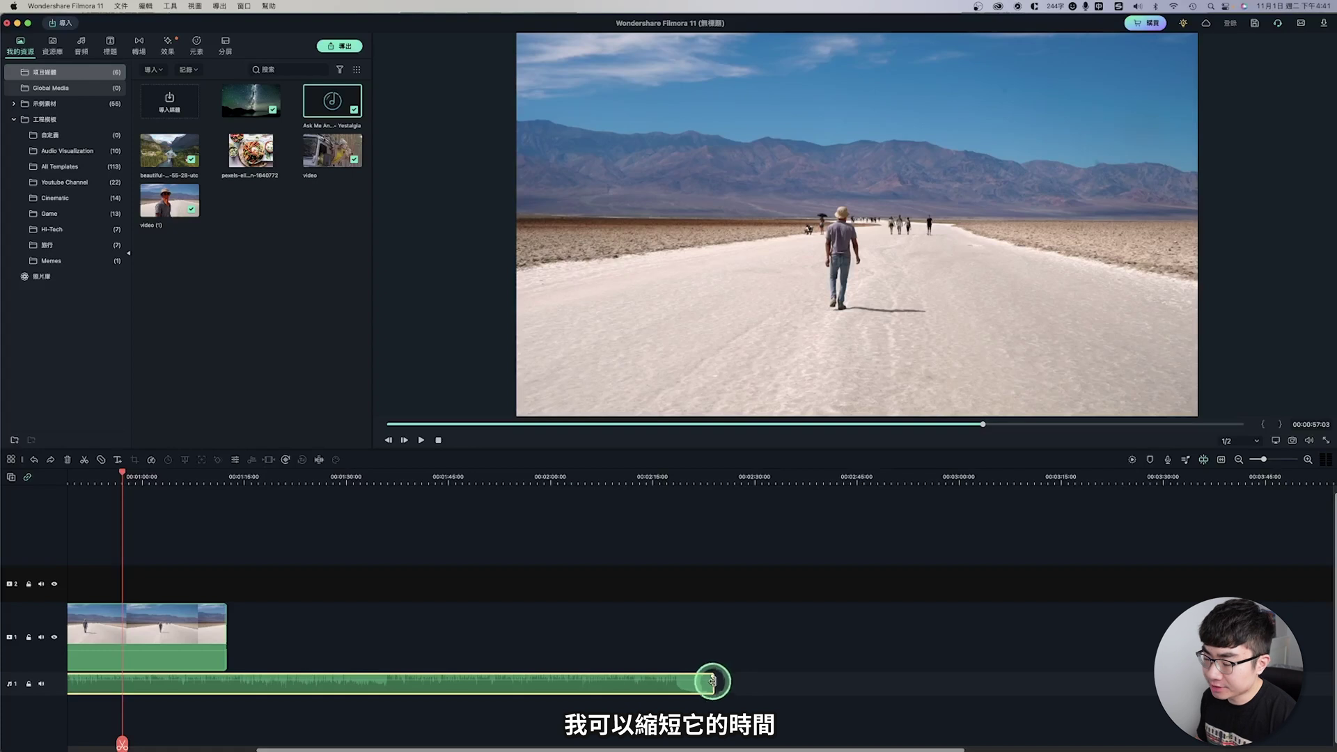
drag(712, 680, 681, 680)
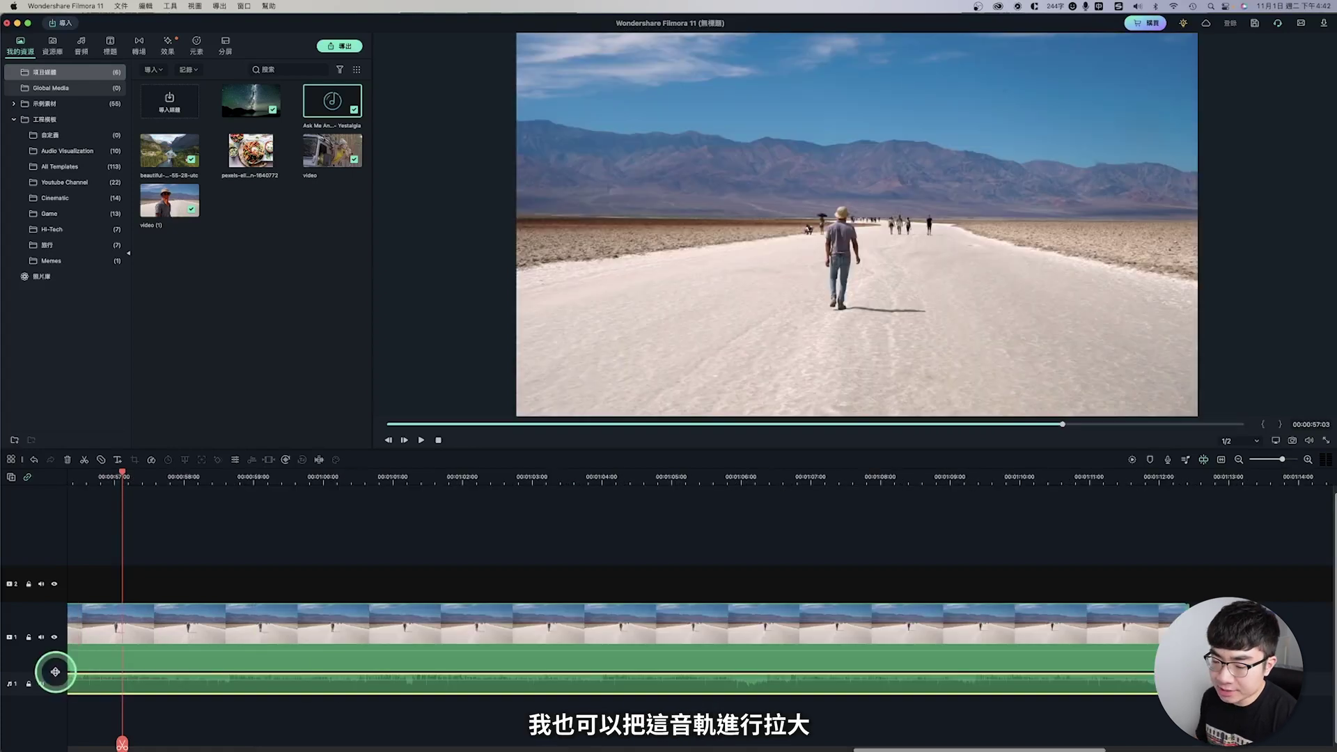
drag(55, 671, 55, 613)
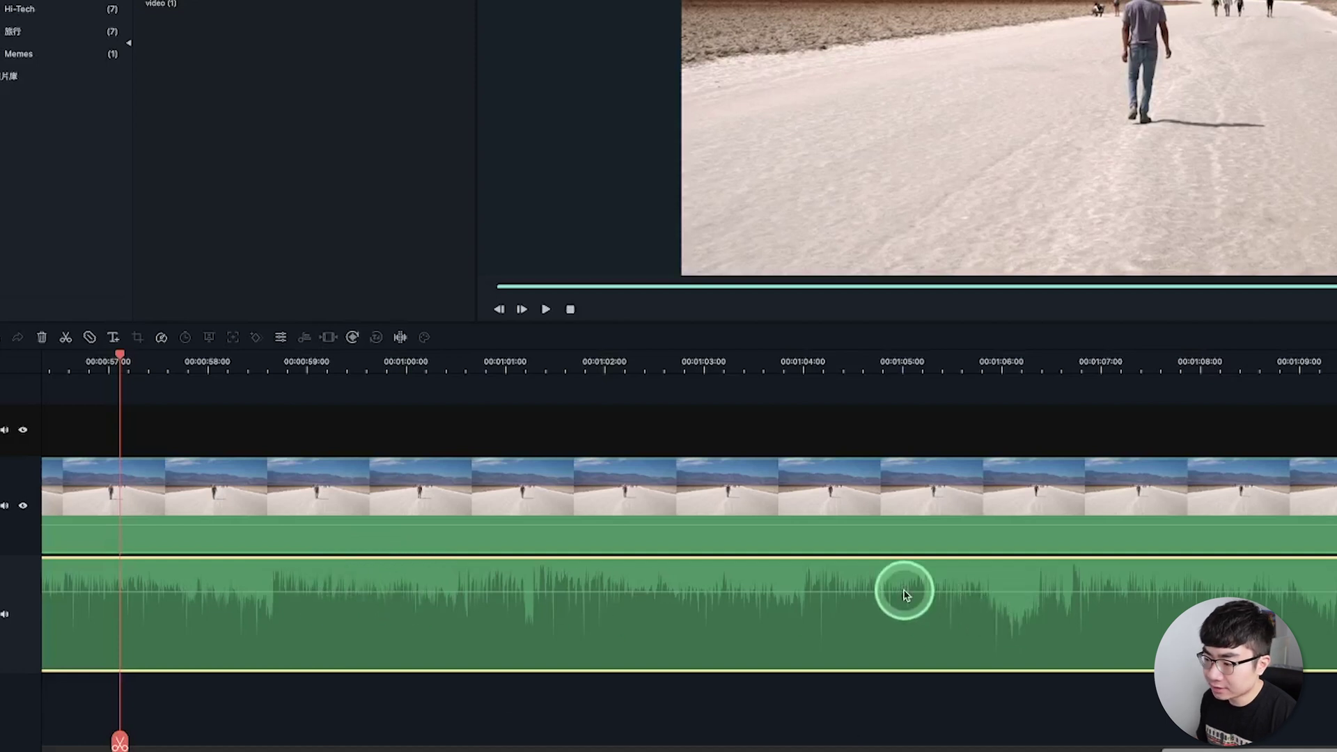
drag(904, 591, 904, 620)
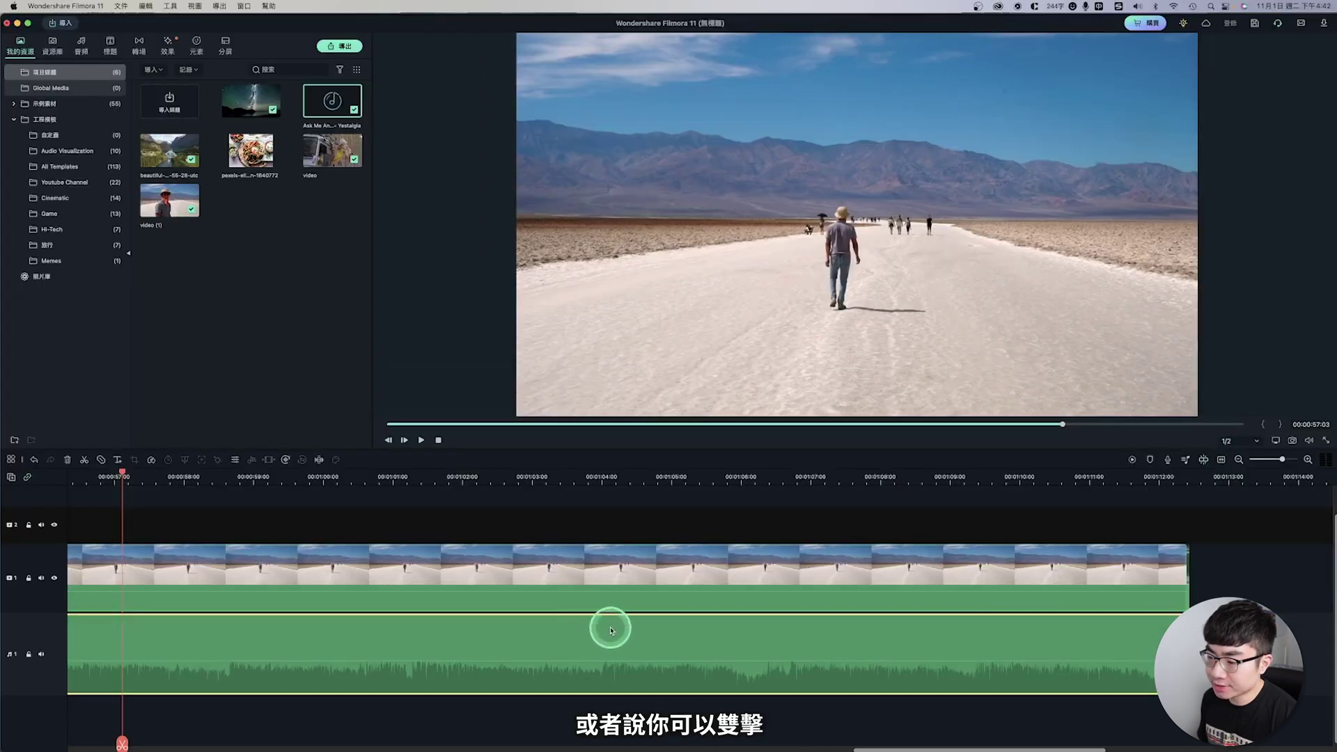
double_click(611, 630)
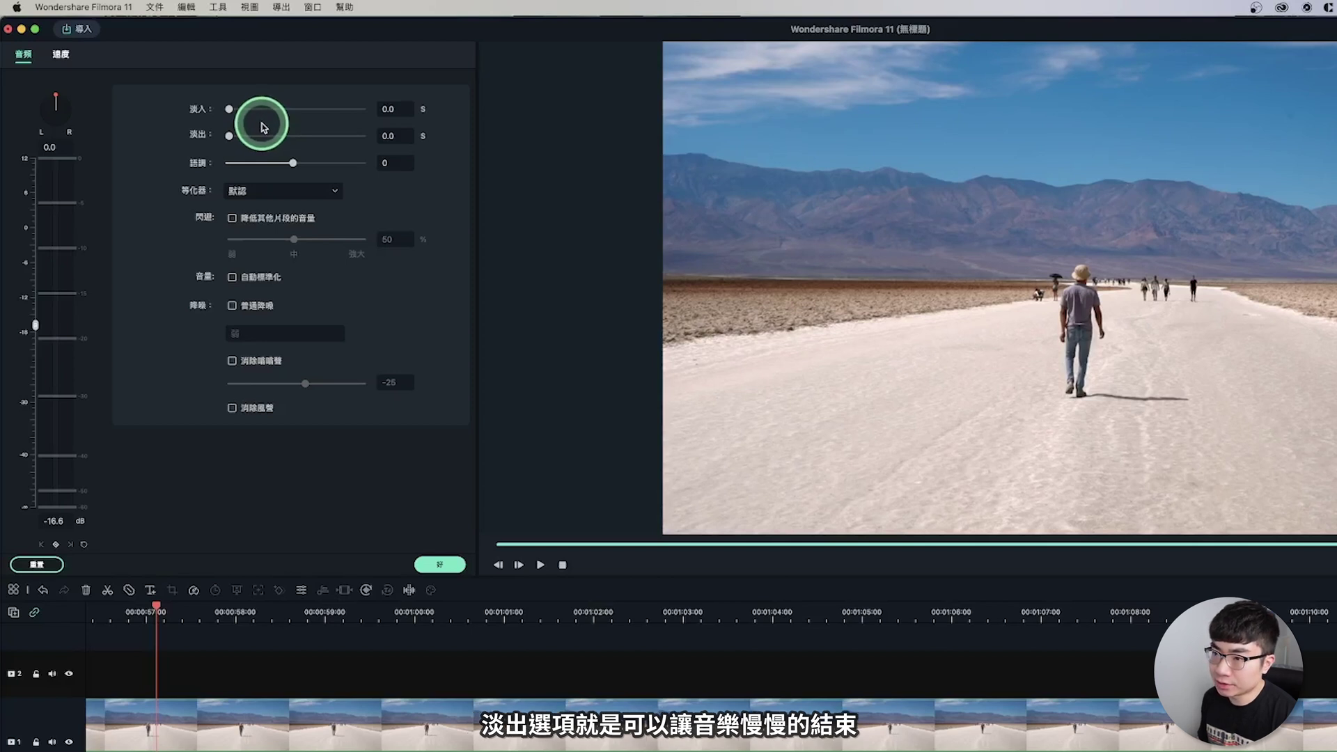
Give the Ask Me Anything music a 1.0 s fade-in and a 1.0 s fade-out
click(229, 109)
drag(237, 109, 301, 128)
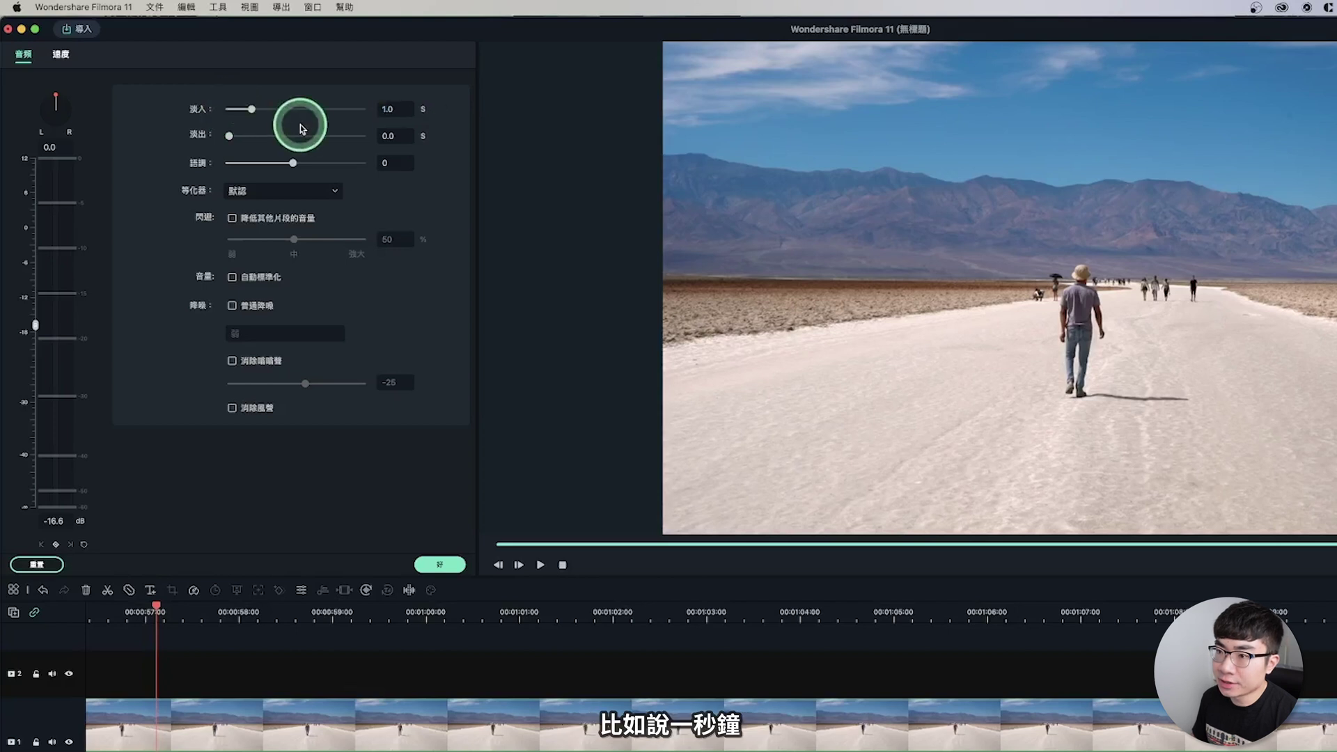
click(229, 137)
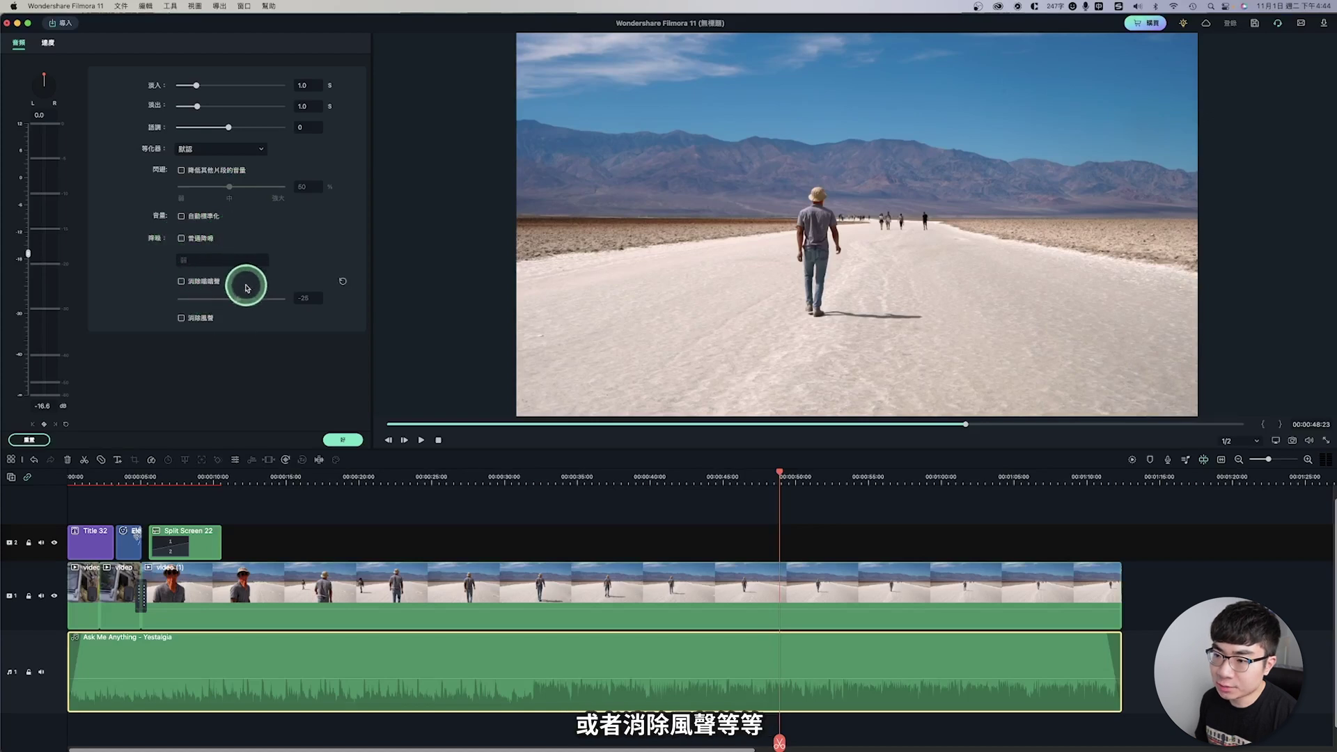
click(445, 551)
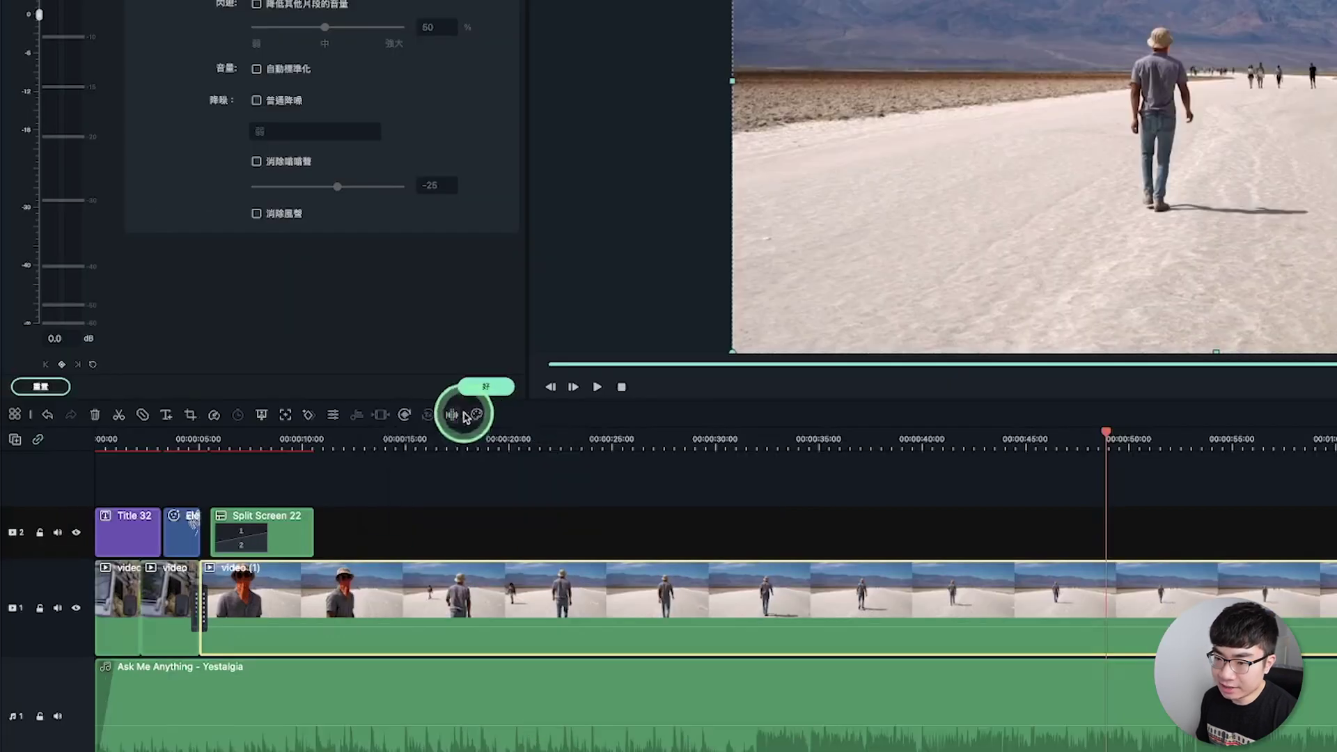
Add the remove-silence tool to the toolbar, then open Color Correction and apply the 暗色電影 preset
click(16, 414)
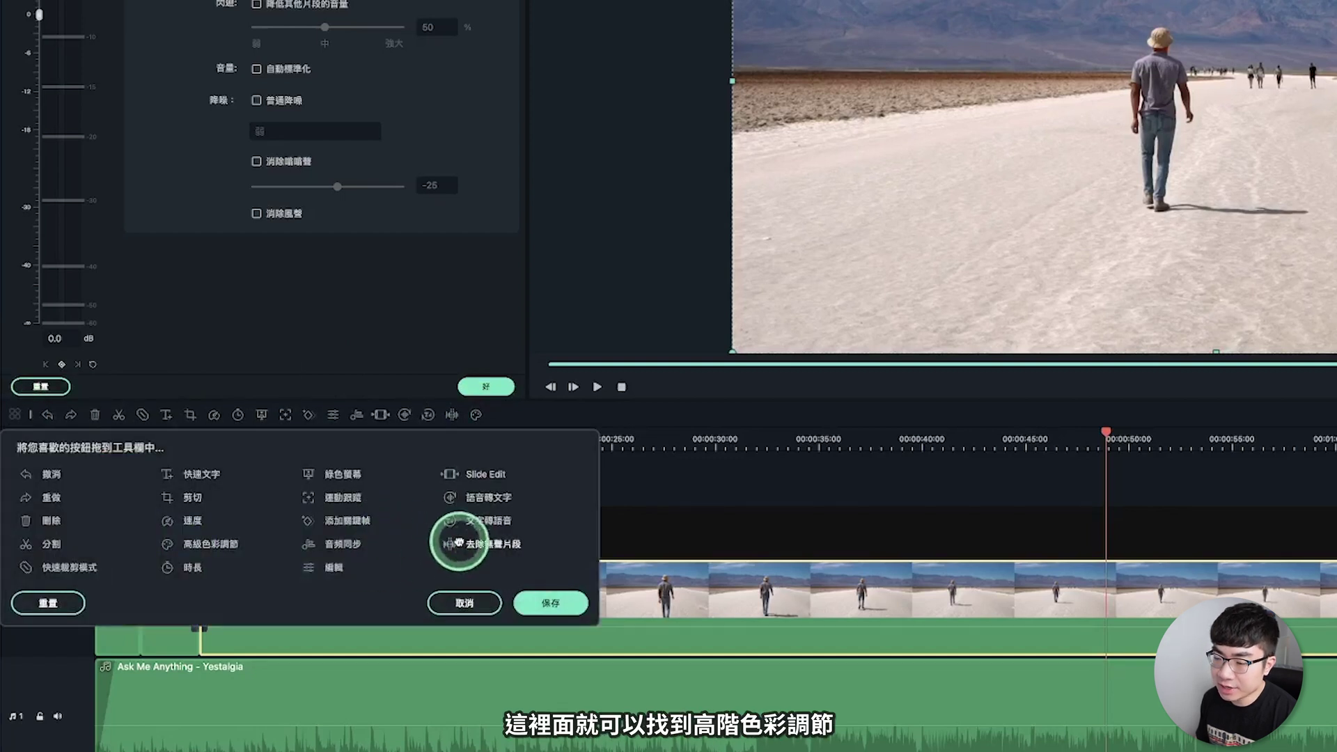
drag(450, 544, 489, 401)
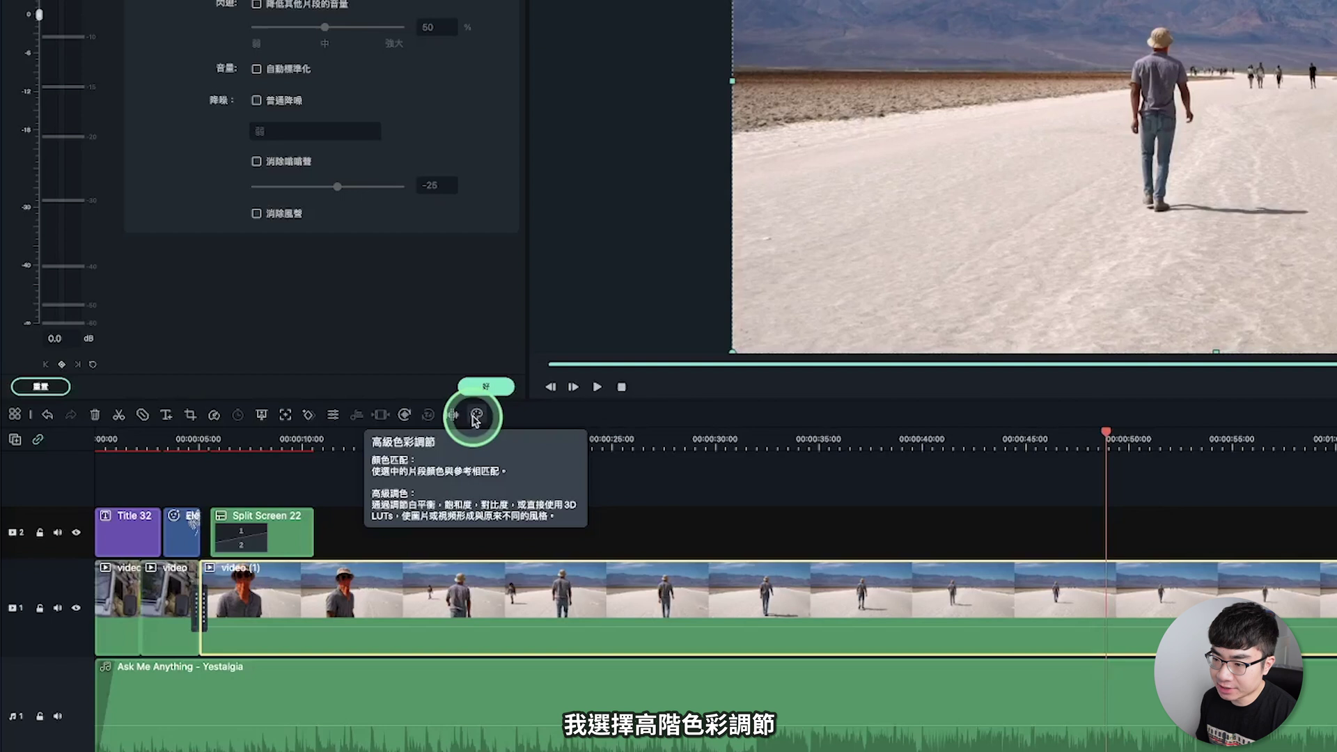
click(475, 416)
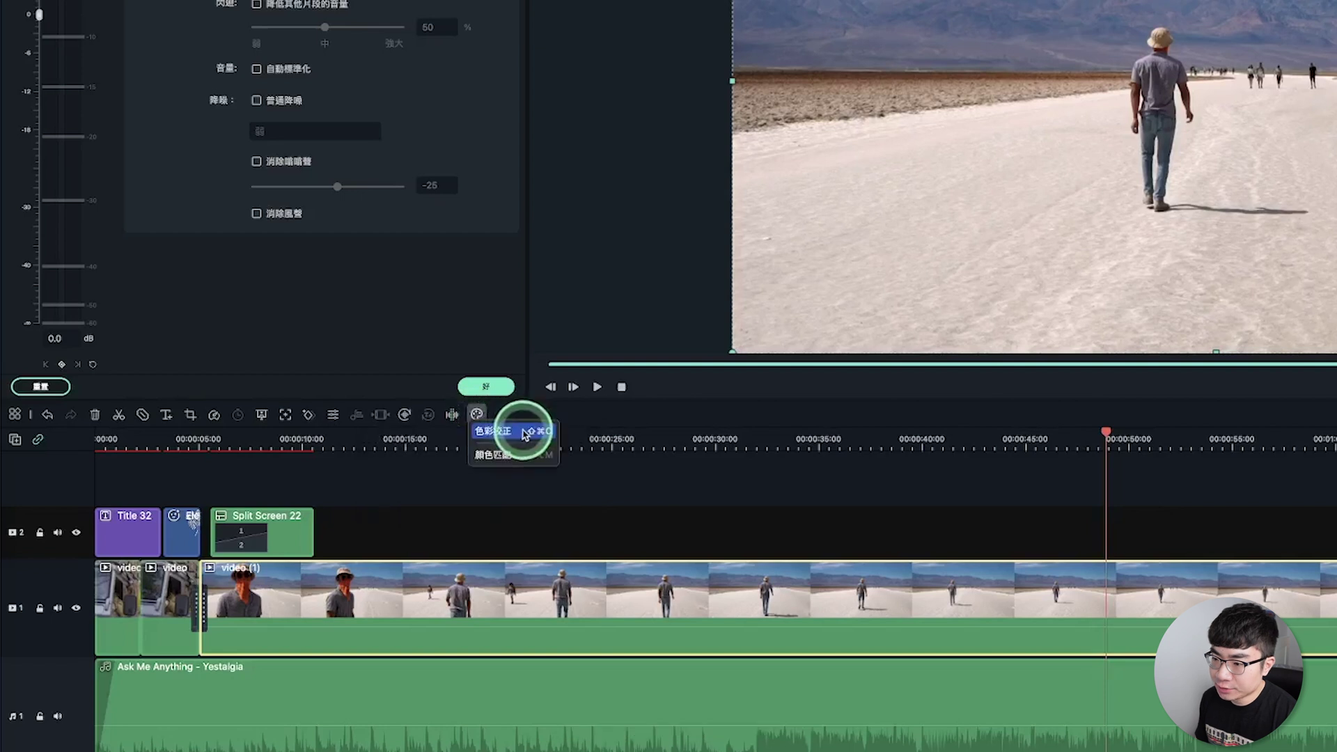
click(516, 434)
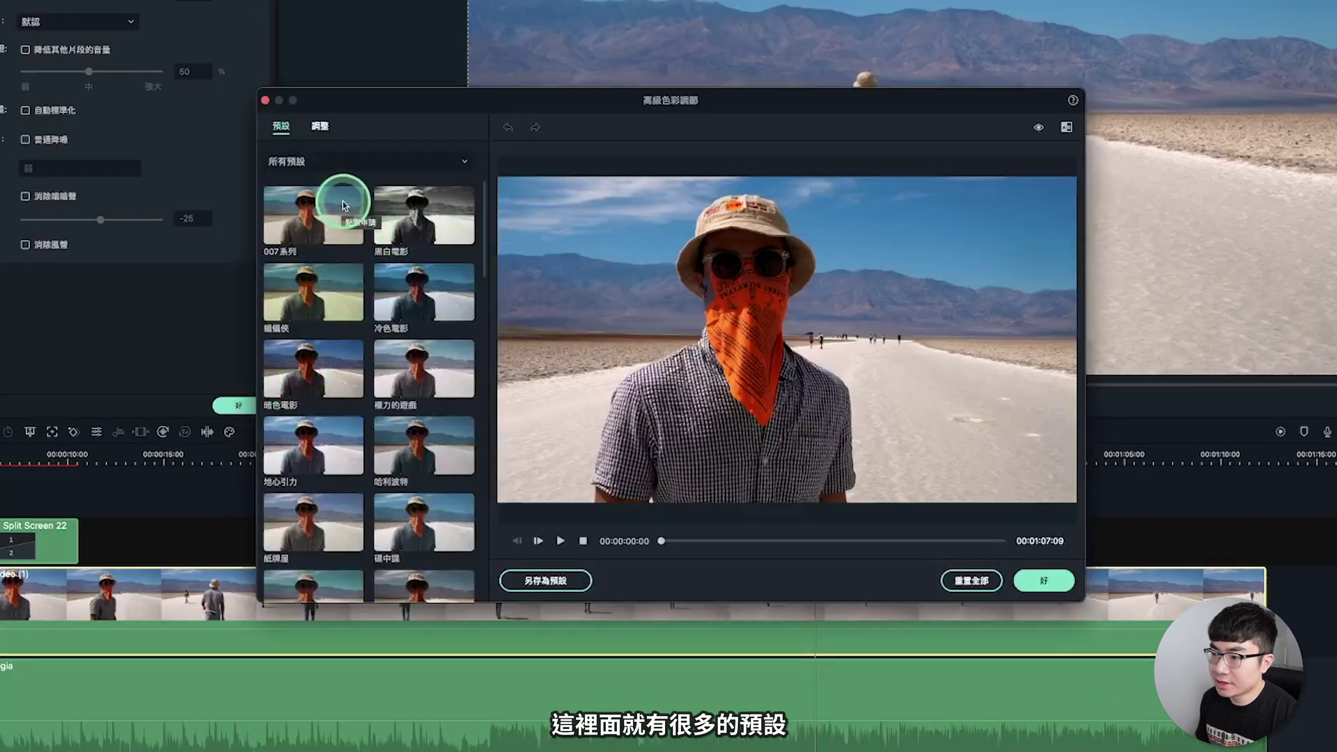
click(318, 301)
click(424, 308)
click(303, 372)
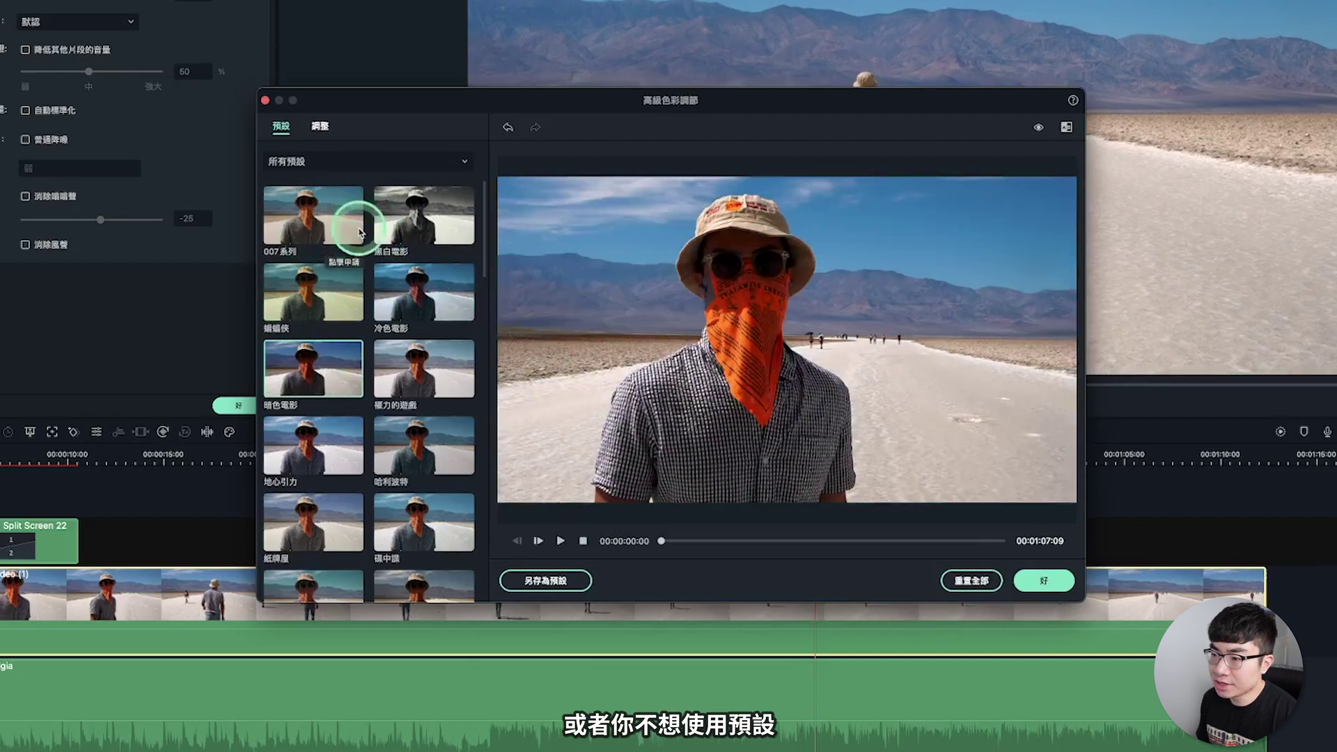
Manually grade the desert clip: exposure 13, brightness 17, contrast 8, vibrance 16, saturation 7
click(321, 127)
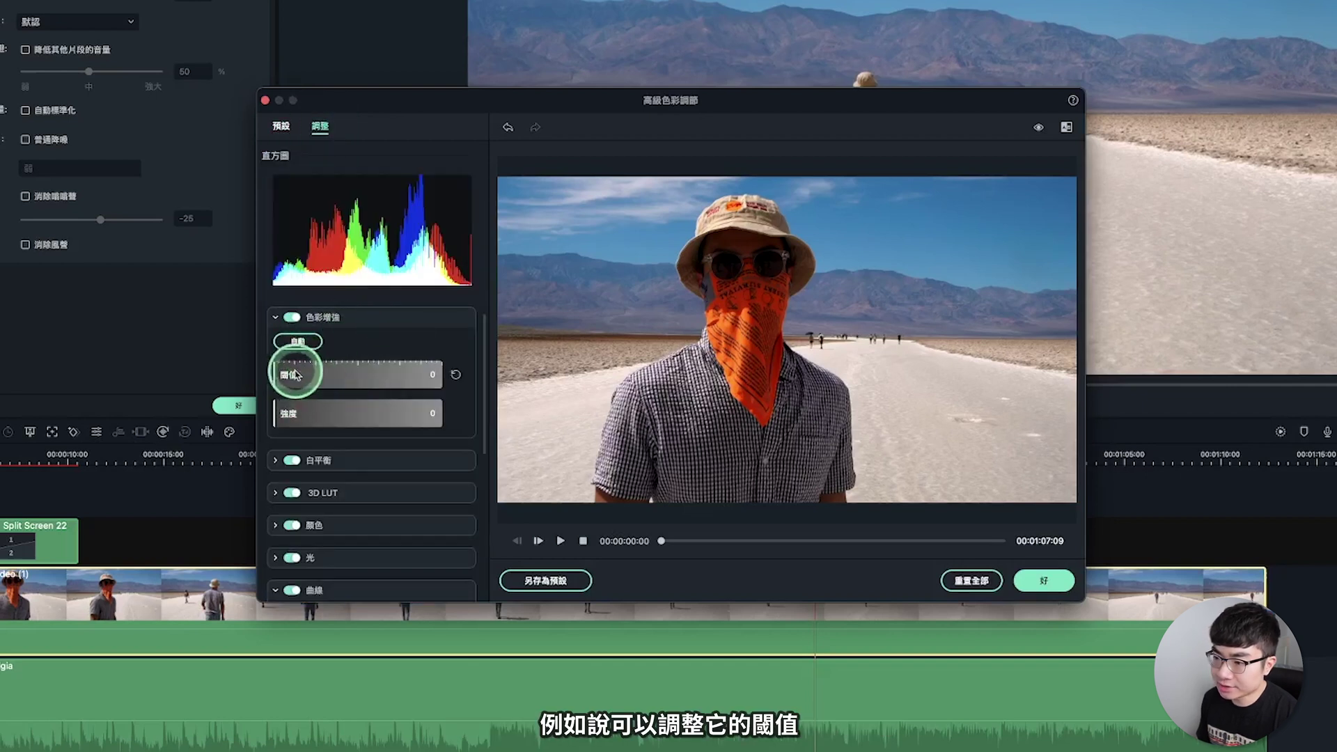
mouse_move(275, 367)
mouse_down()
mouse_move(314, 374)
mouse_move(298, 413)
mouse_up()
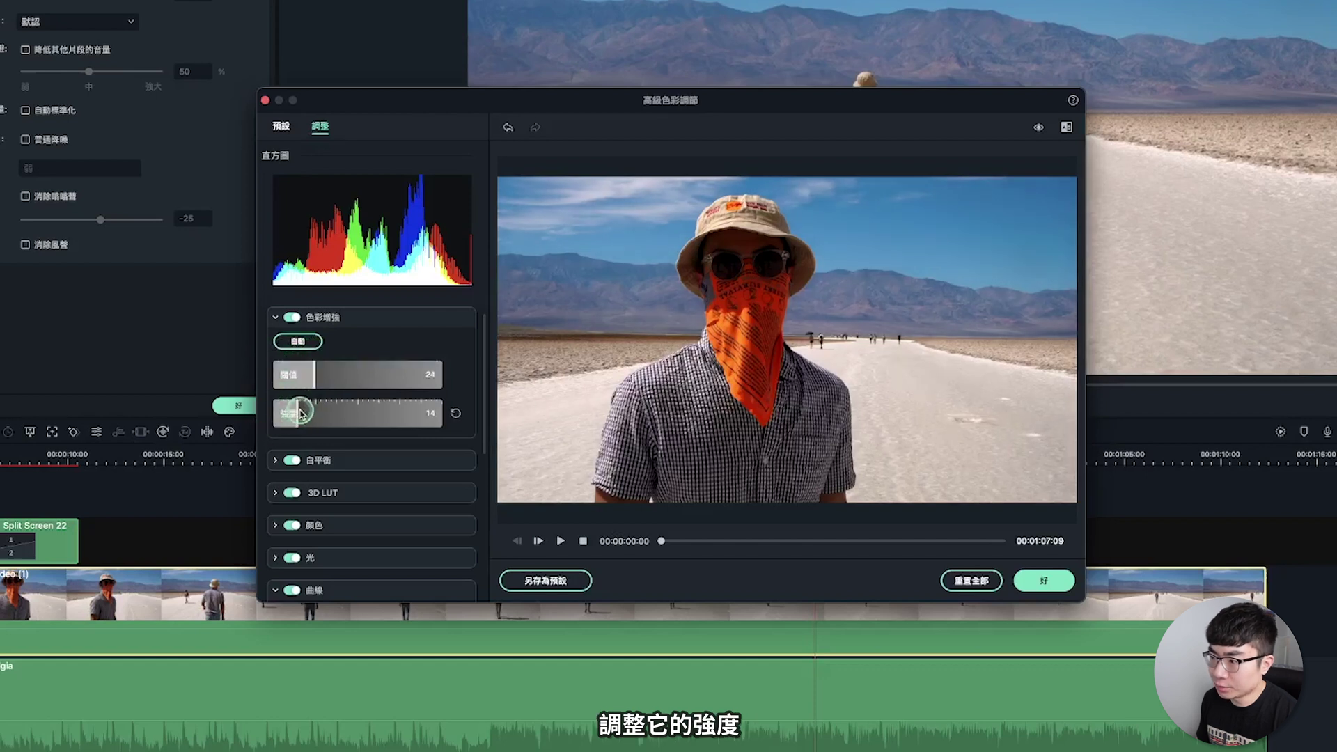
scroll(278, 404, down, 1)
click(275, 394)
mouse_move(350, 426)
mouse_down()
mouse_move(384, 425)
mouse_move(373, 458)
mouse_up()
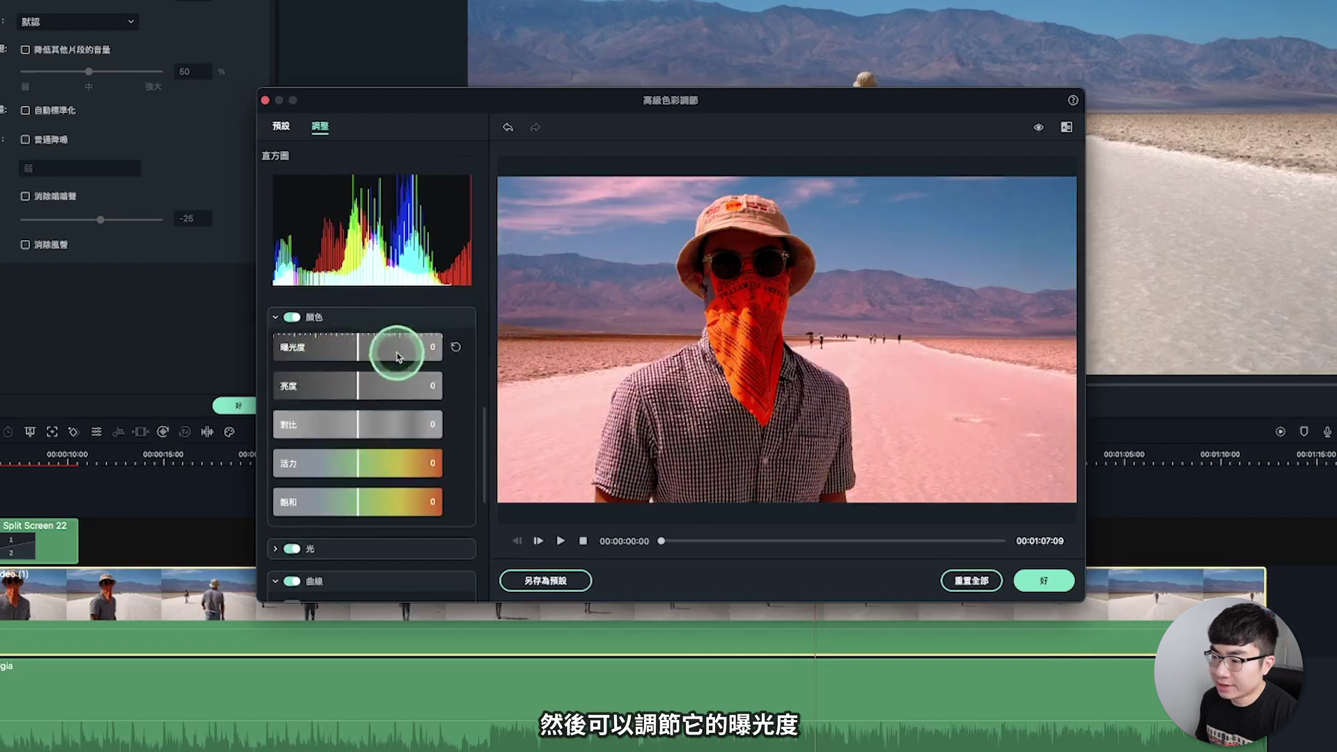
mouse_move(343, 356)
mouse_down()
mouse_move(369, 349)
mouse_move(371, 463)
mouse_up()
scroll(363, 491, down, 5)
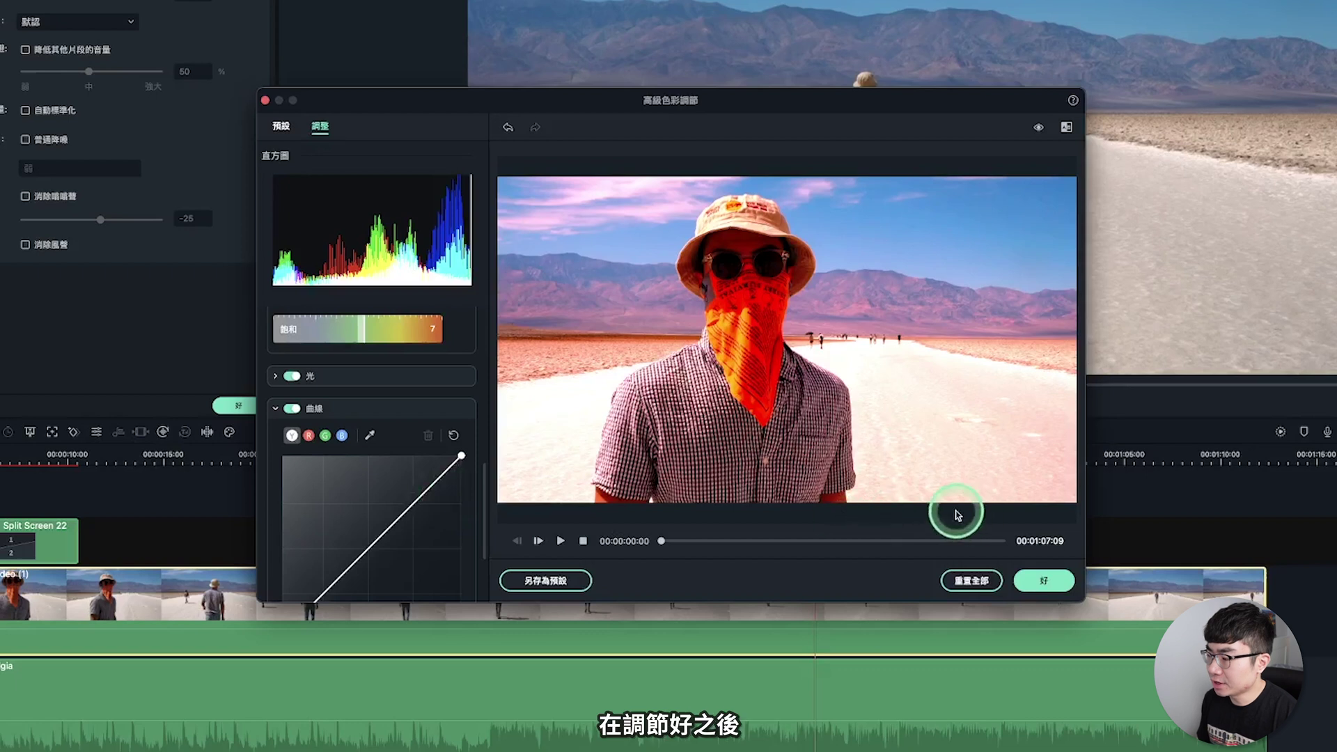
click(1049, 581)
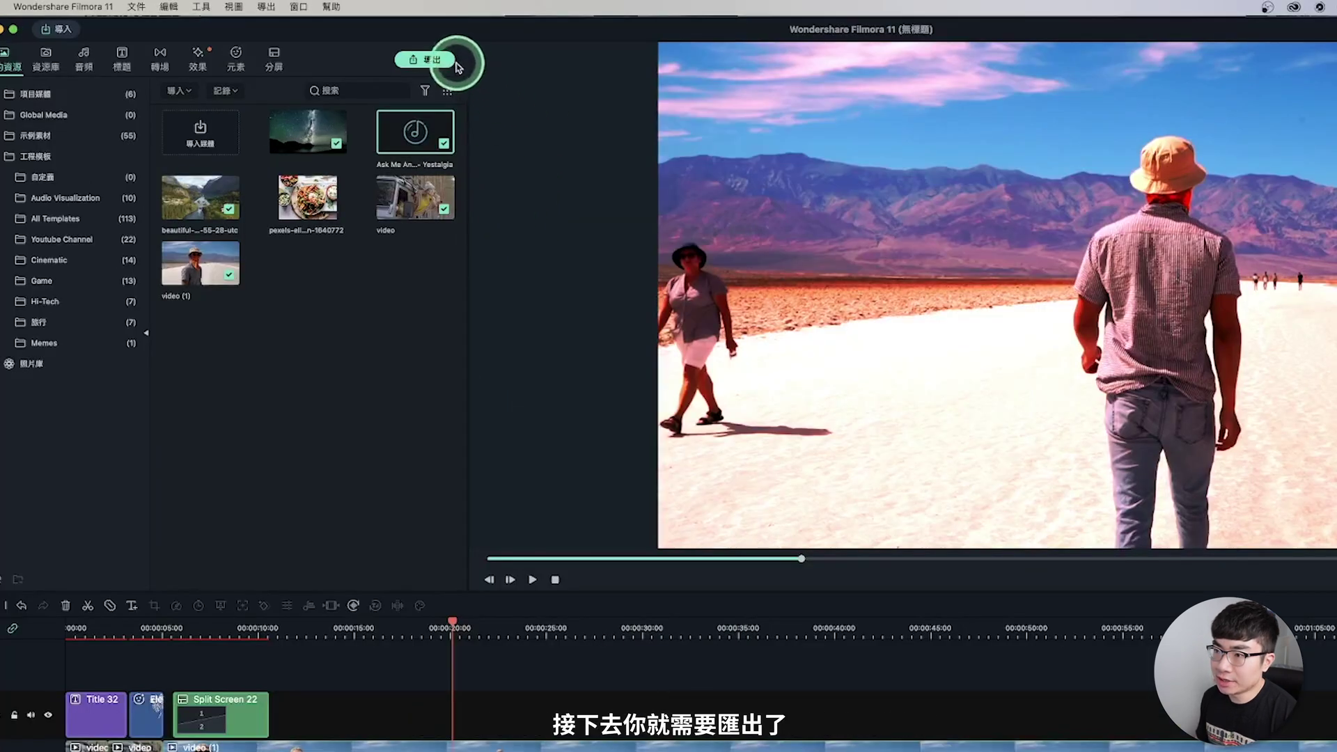
Set the export format to MP4 at 1920 x 1080 and name the output 'Filmora demo'
click(454, 64)
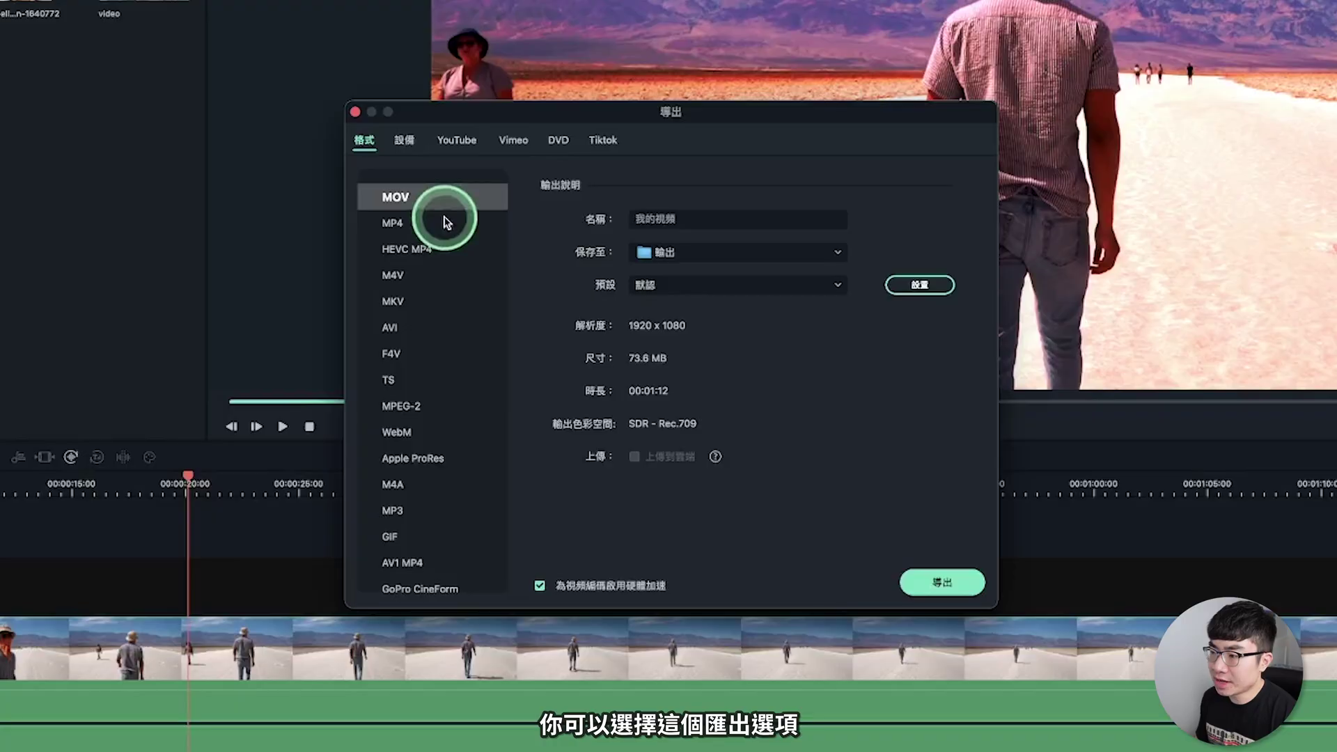
click(445, 222)
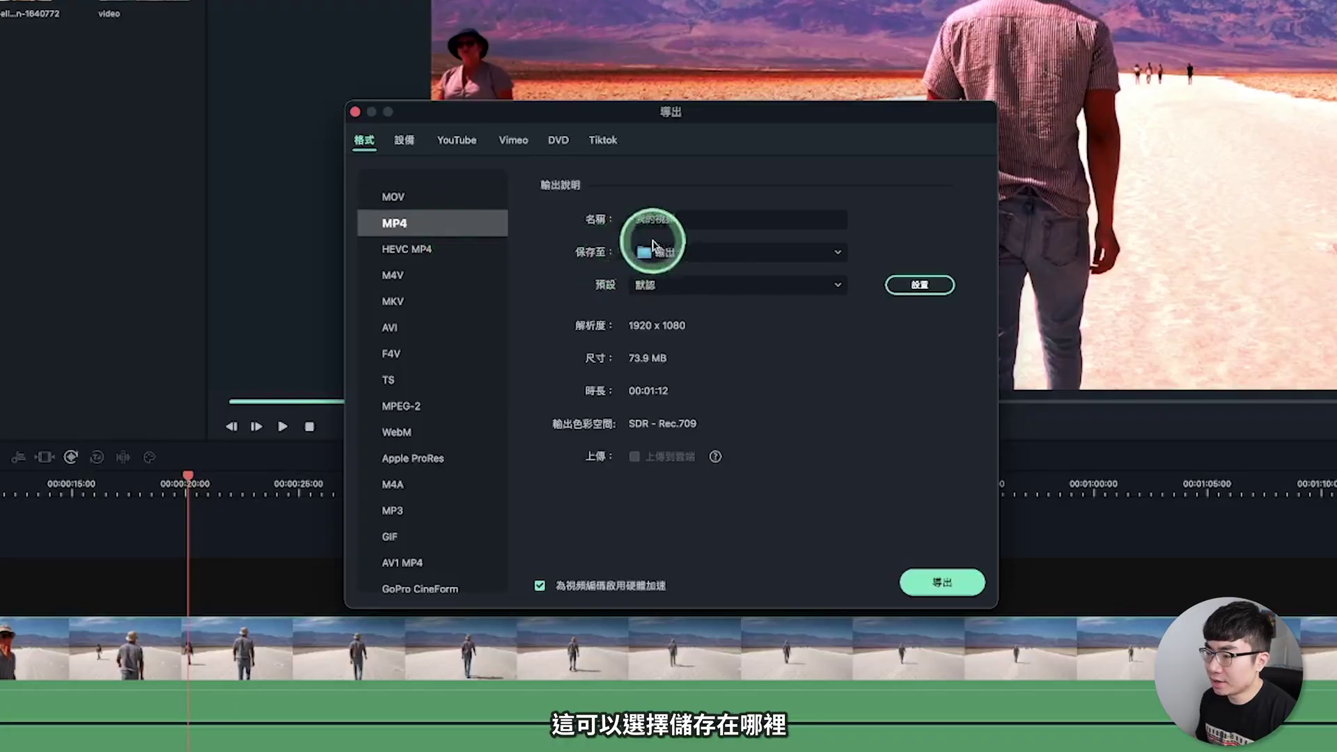
double_click(680, 217)
text(Filmora demo)
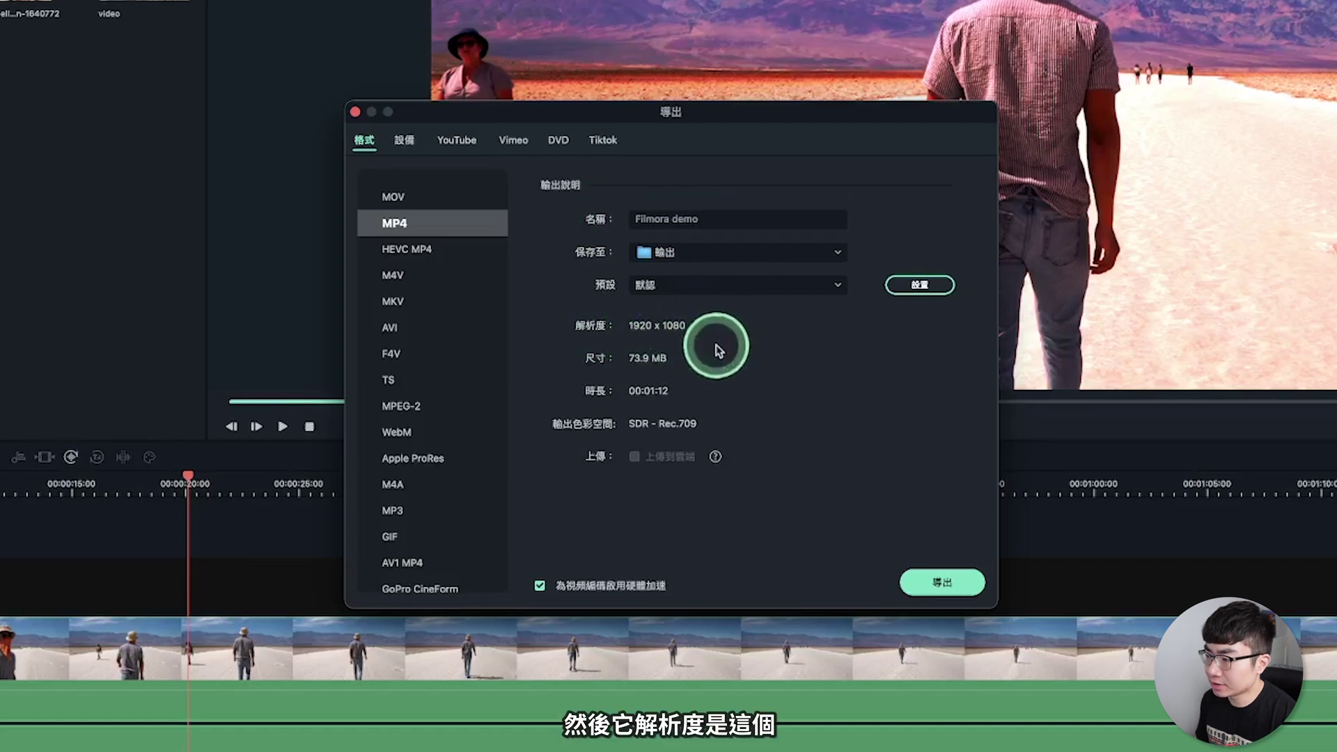